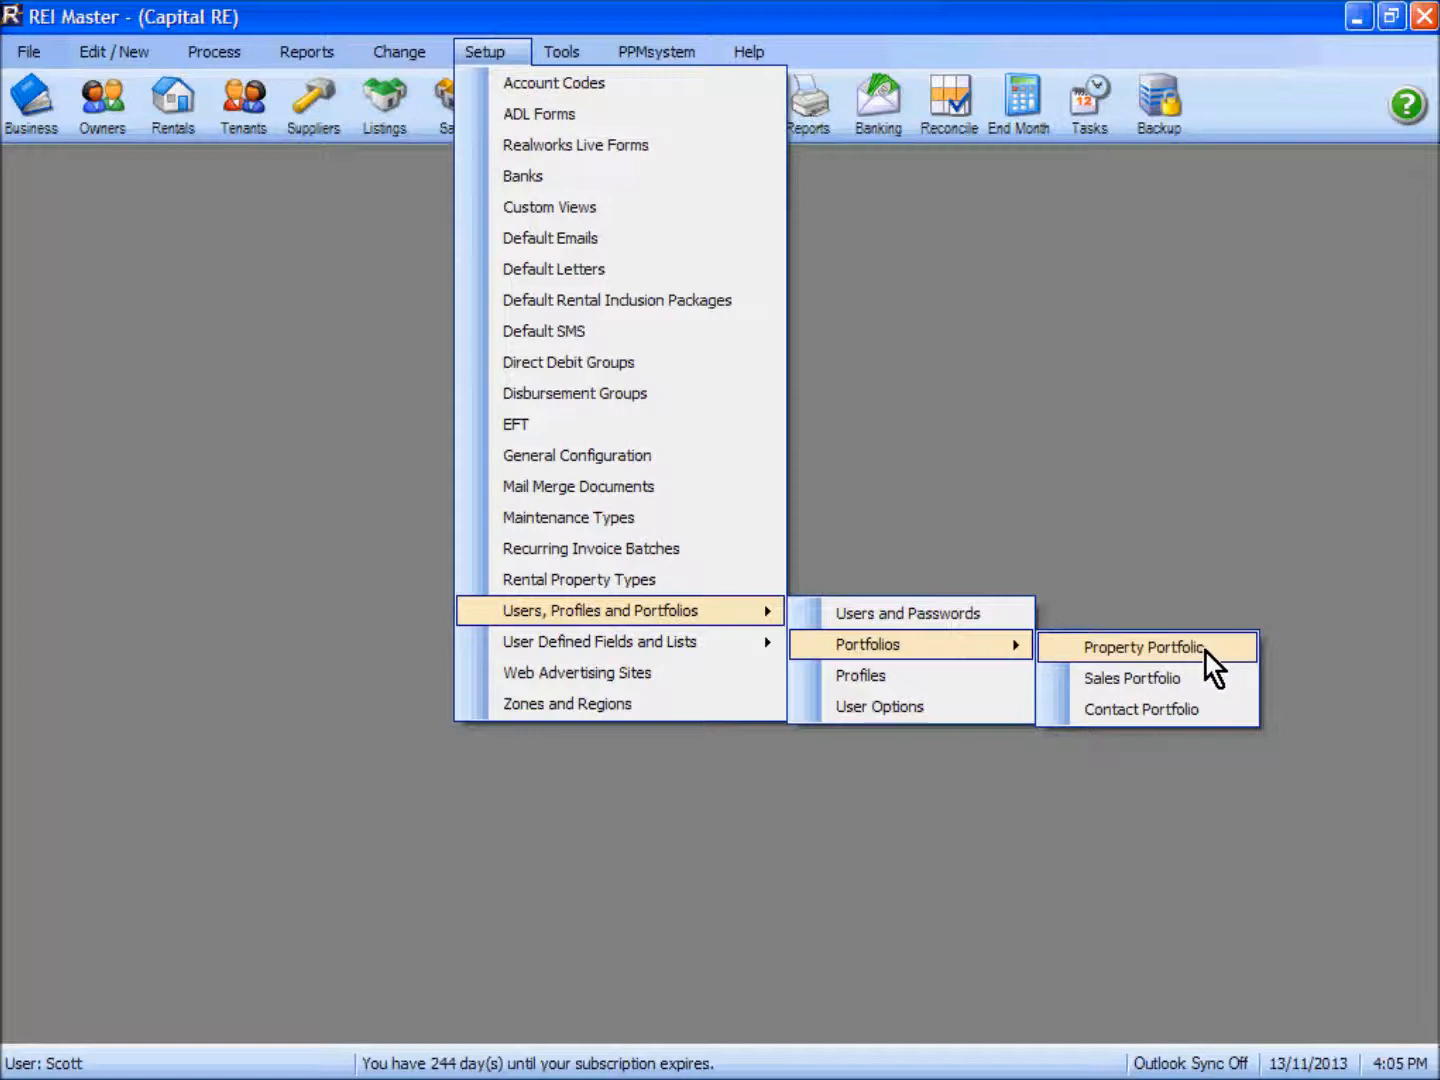
Add a new property portfolio with reference NORTHSIDE and description Northside, and save it.
{"action": "left_click", "coordinate": [1147, 651]}
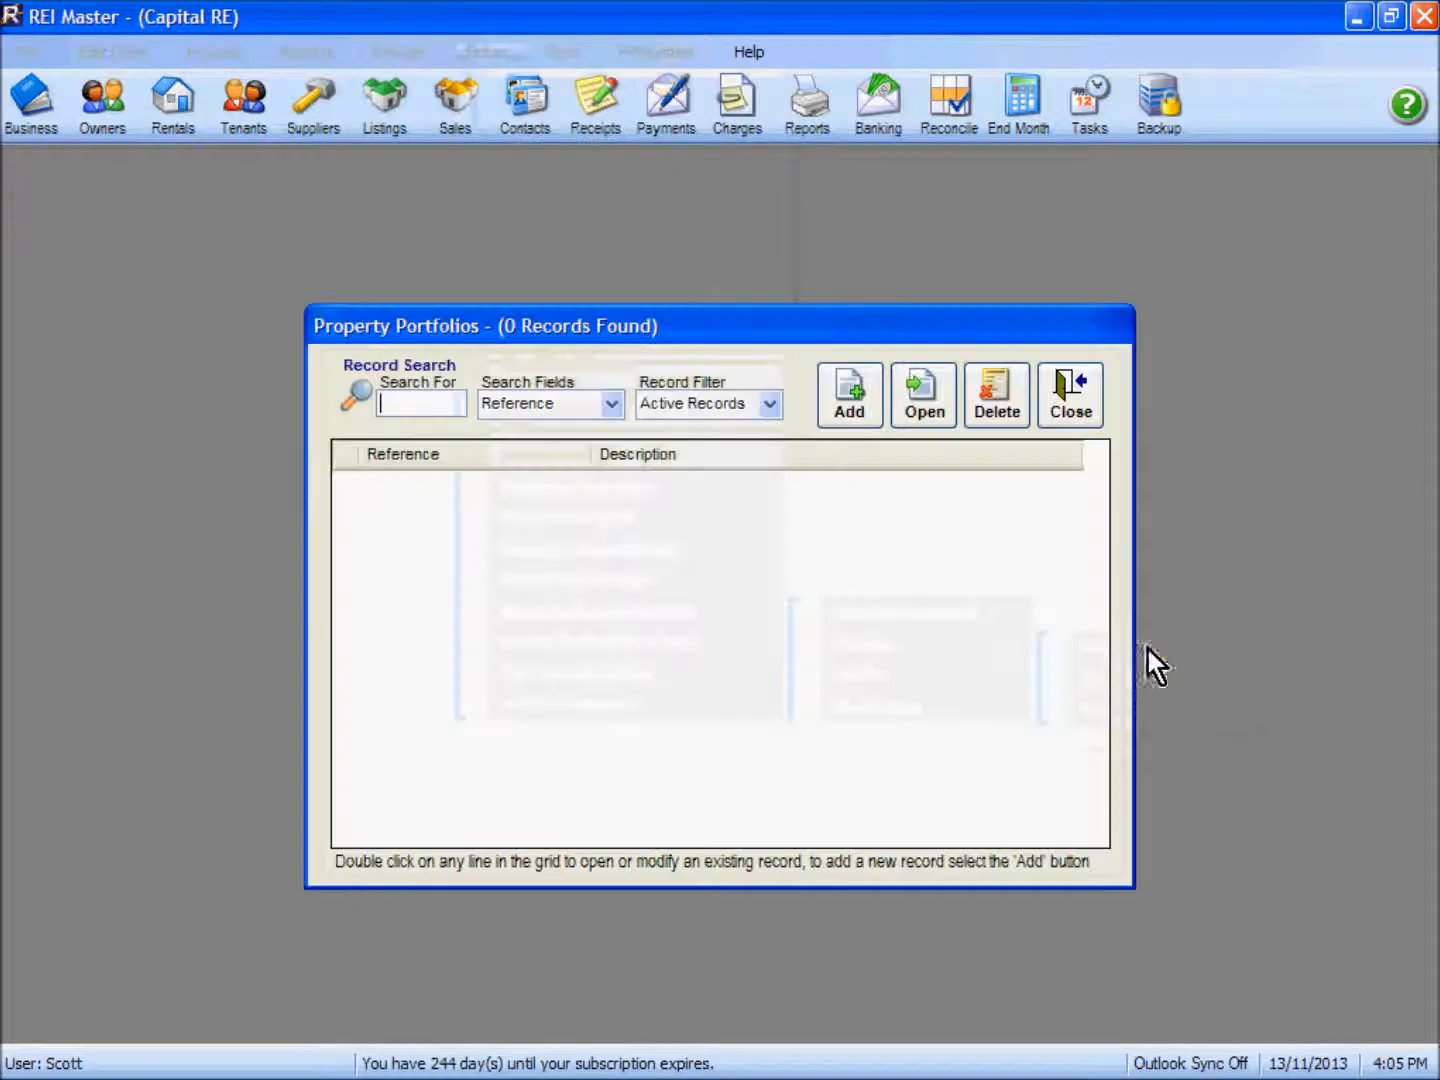
{"action": "left_click", "coordinate": [846, 403]}
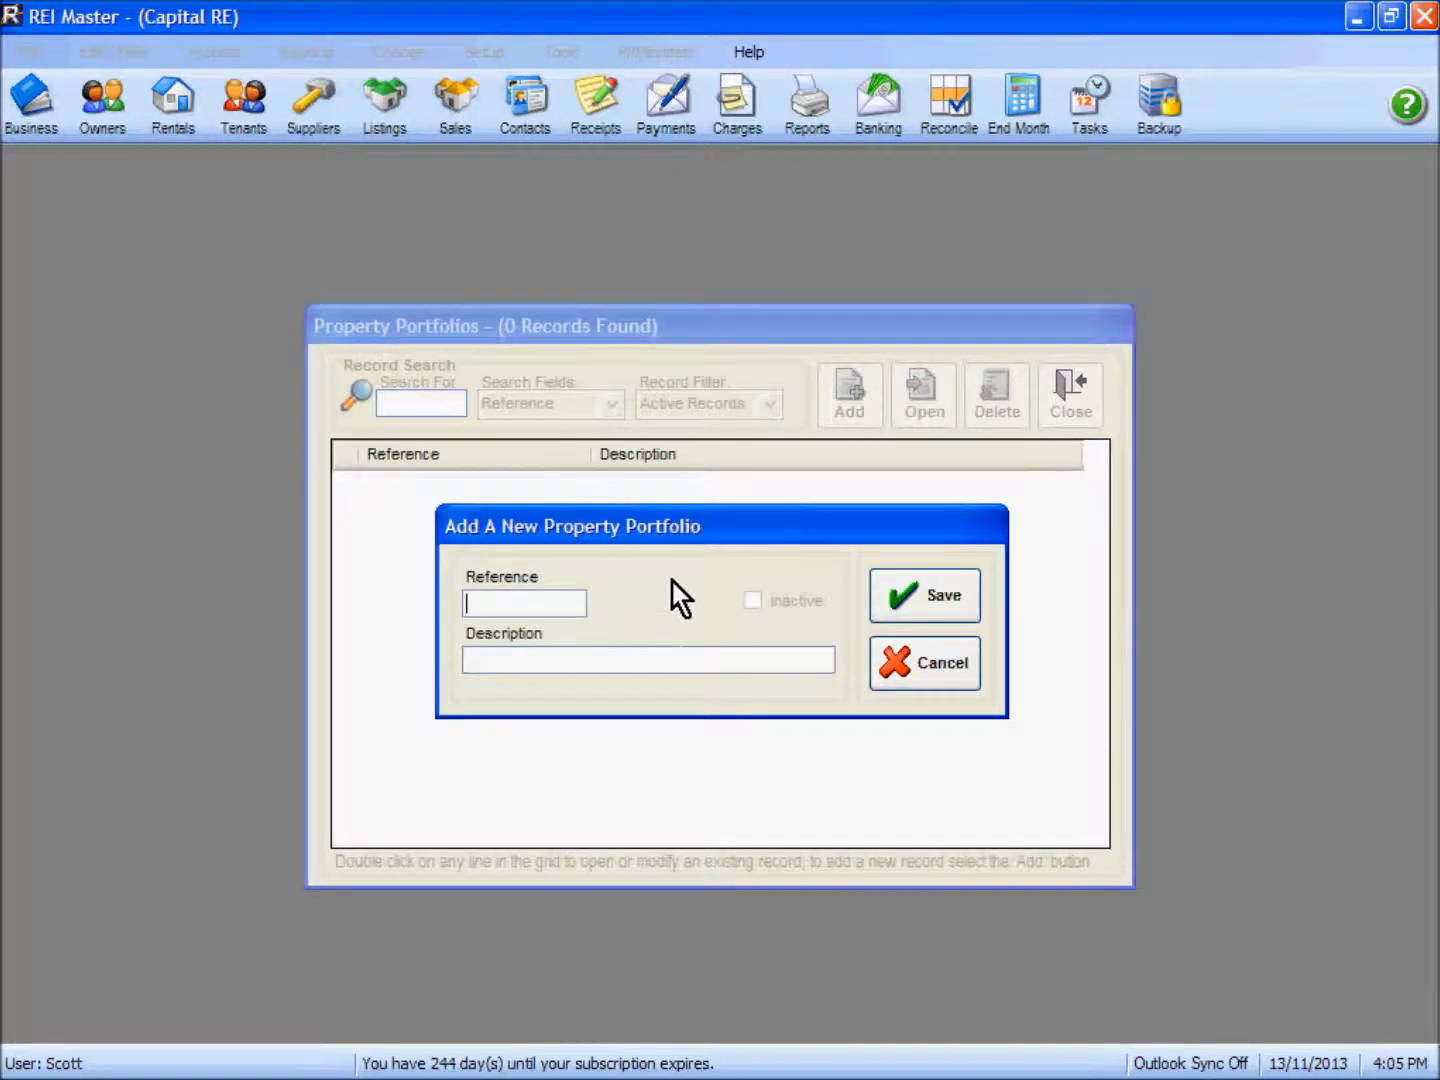
{"action": "type", "text": "Northside"}
{"action": "key", "text": "Tab"}
{"action": "type", "text": "Northsid"}
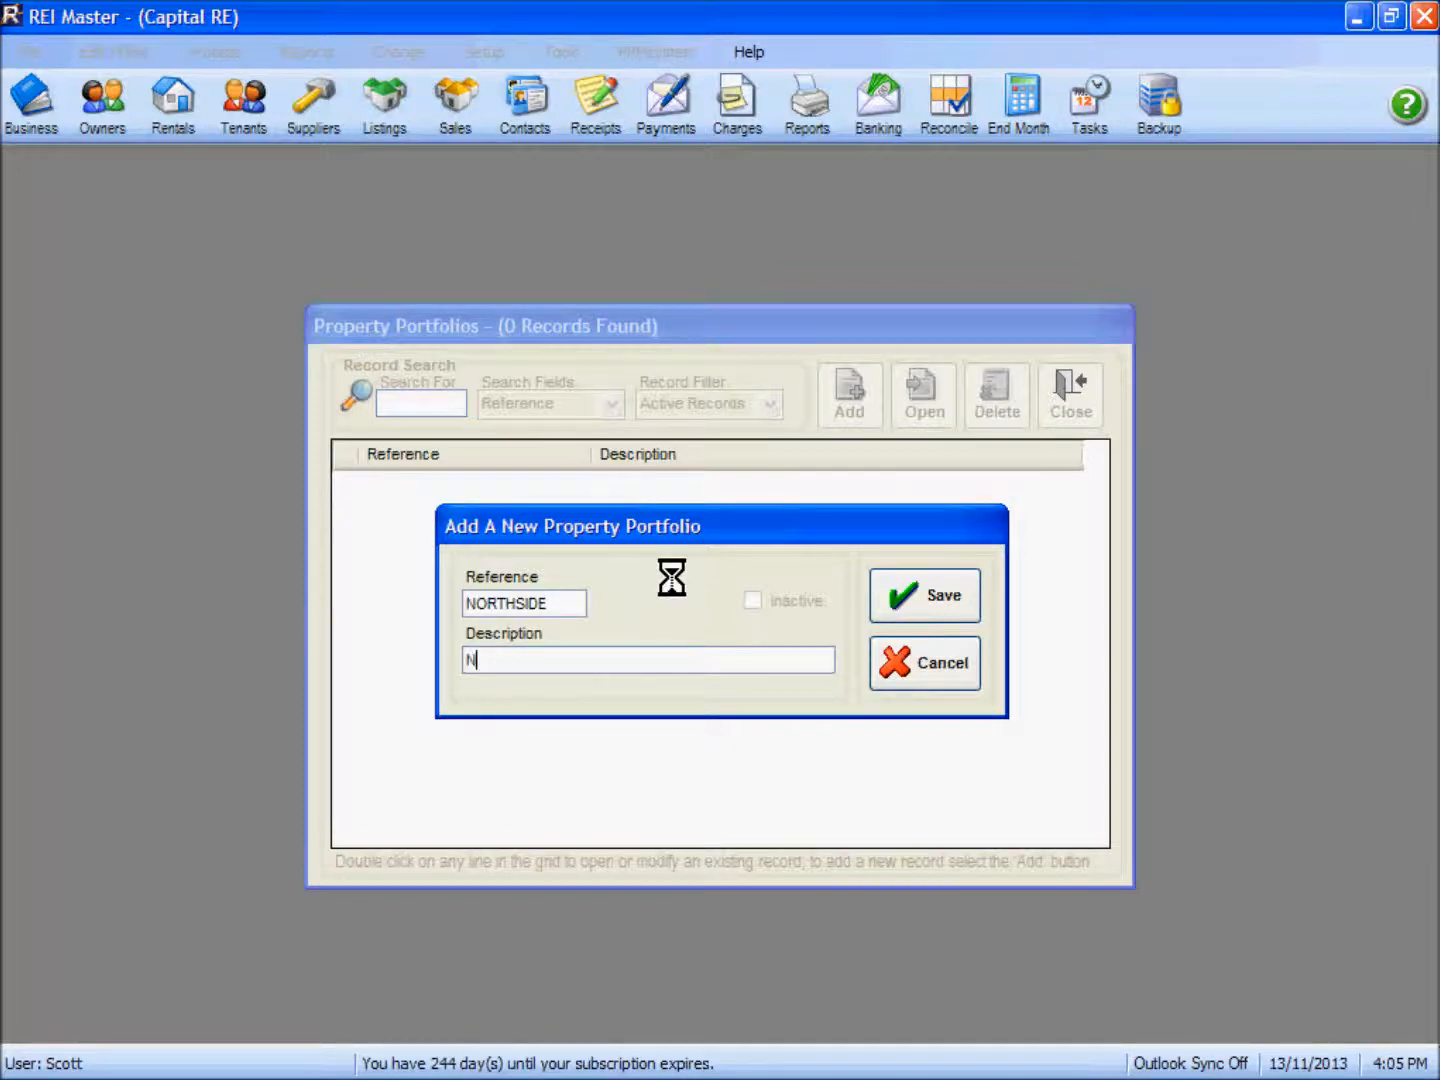
{"action": "type", "text": "e"}
{"action": "left_click", "coordinate": [936, 604]}
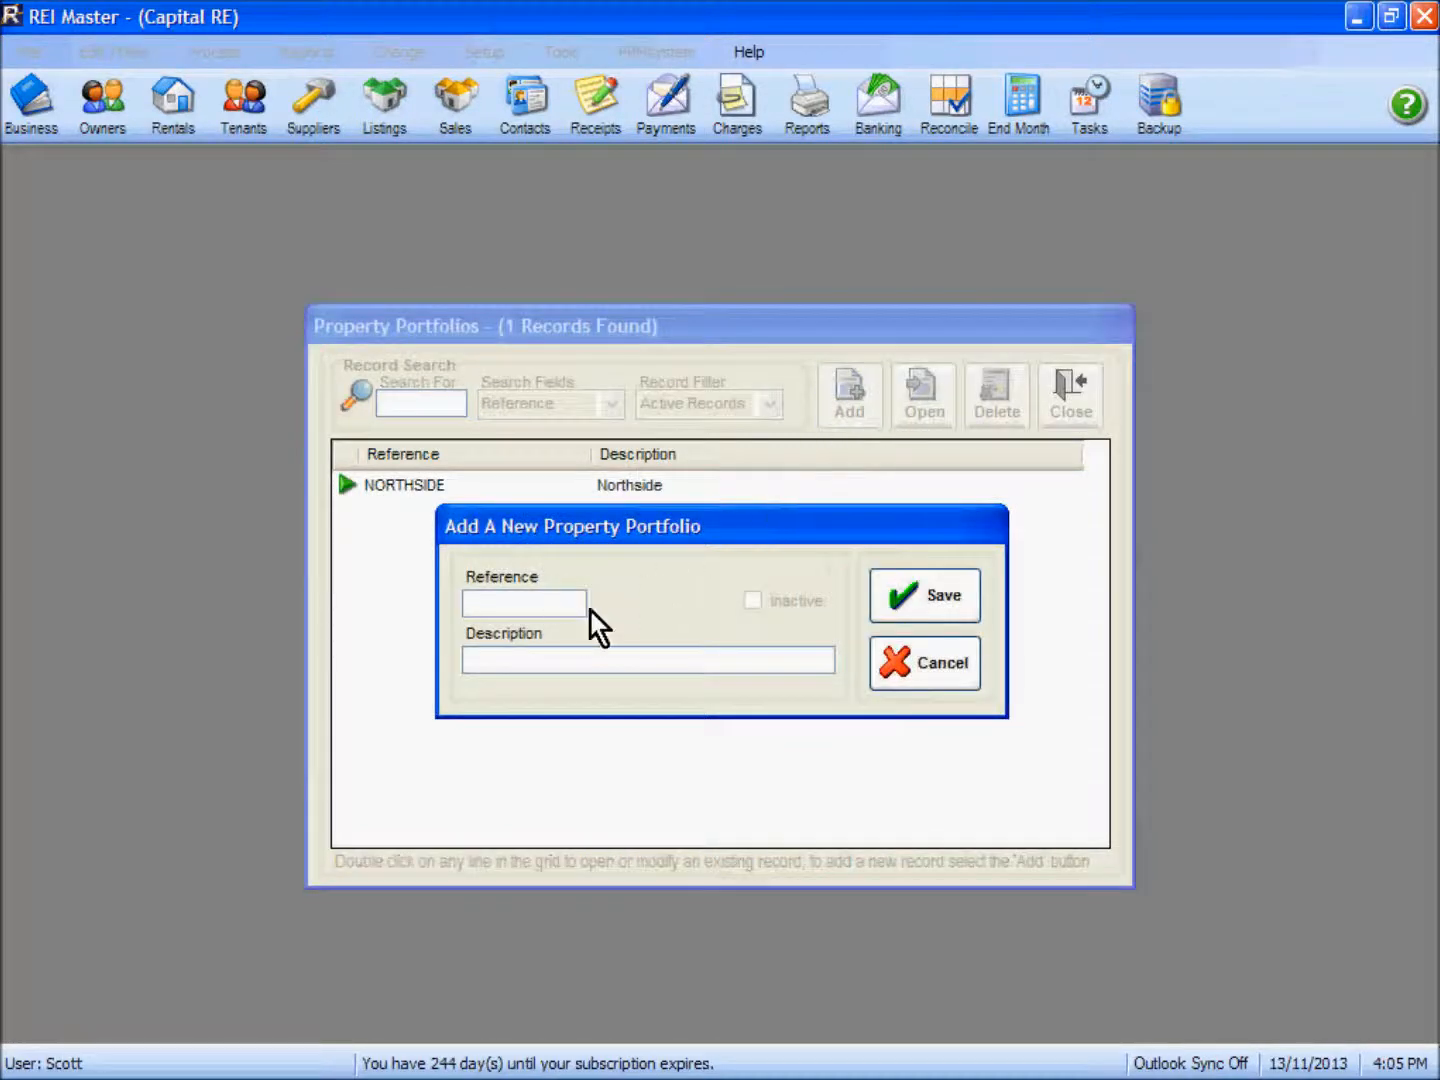
Create a second property portfolio with reference WEST SIDE and description West Side, and save it.
{"action": "type", "text": "West side"}
{"action": "key", "text": "BackSpace"}
{"action": "key", "text": "BackSpace"}
{"action": "key", "text": "BackSpace"}
{"action": "key", "text": "BackSpace"}
{"action": "type", "text": "Side"}
{"action": "key", "text": "Tab"}
{"action": "type", "text": "West Side"}
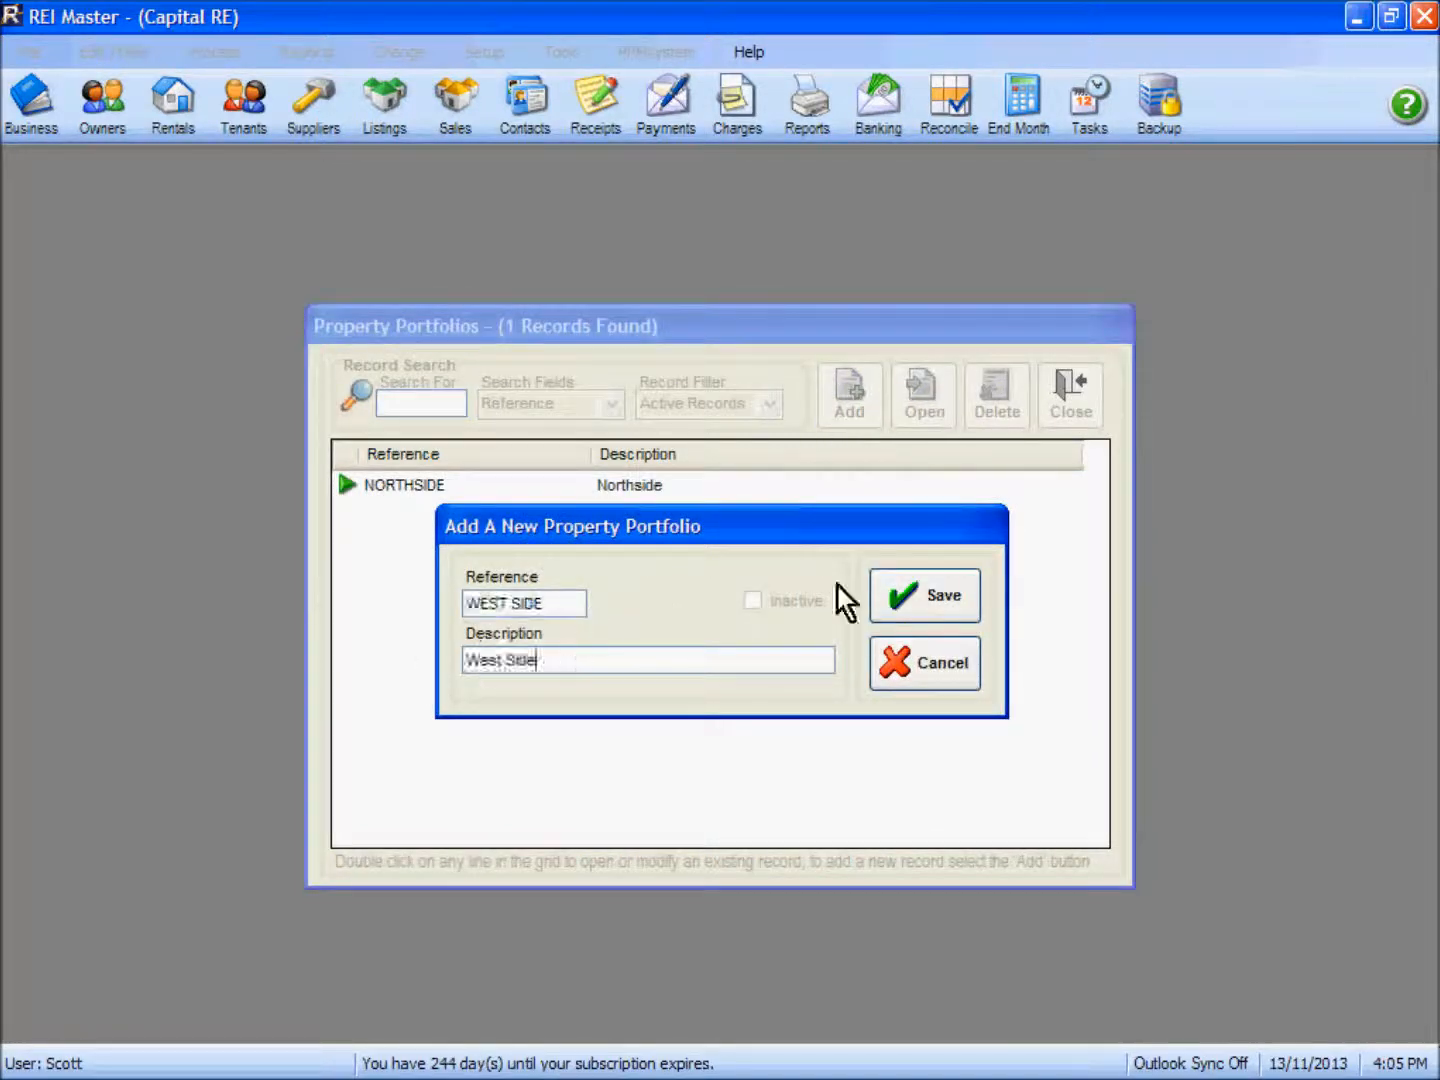
{"action": "left_click", "coordinate": [904, 598]}
Add a third property portfolio with reference SOUTHSIDE and description Southside, save it, and close the portfolio list.
{"action": "type", "text": "Southside"}
{"action": "double_click", "coordinate": [540, 607]}
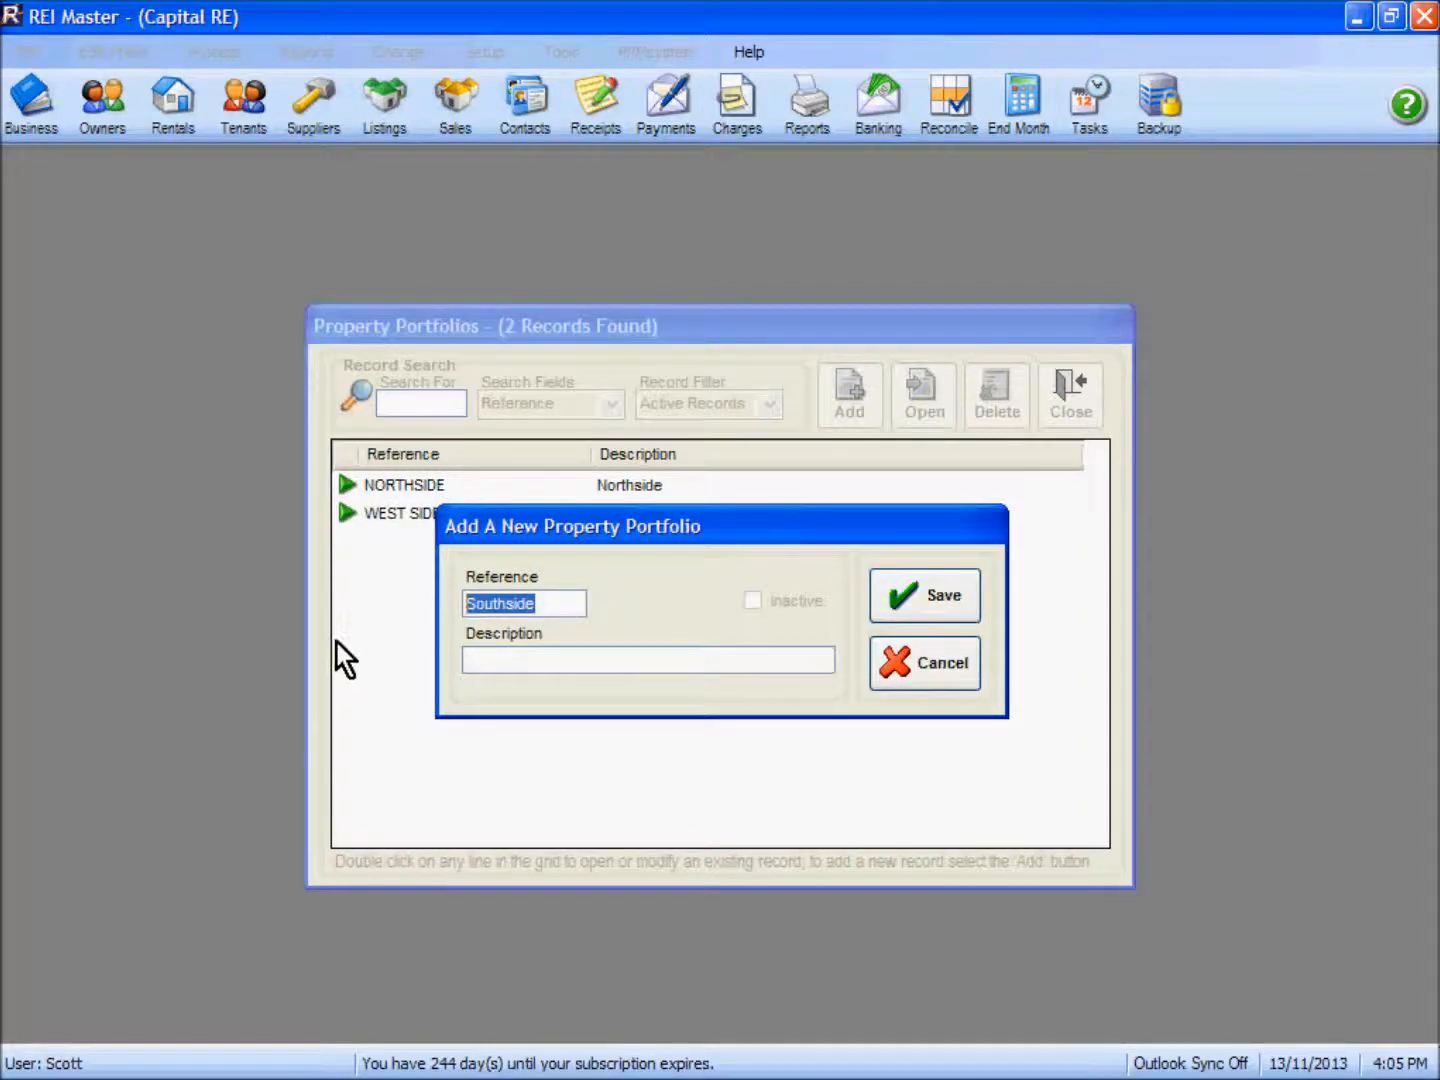
{"action": "left_click", "coordinate": [493, 660]}
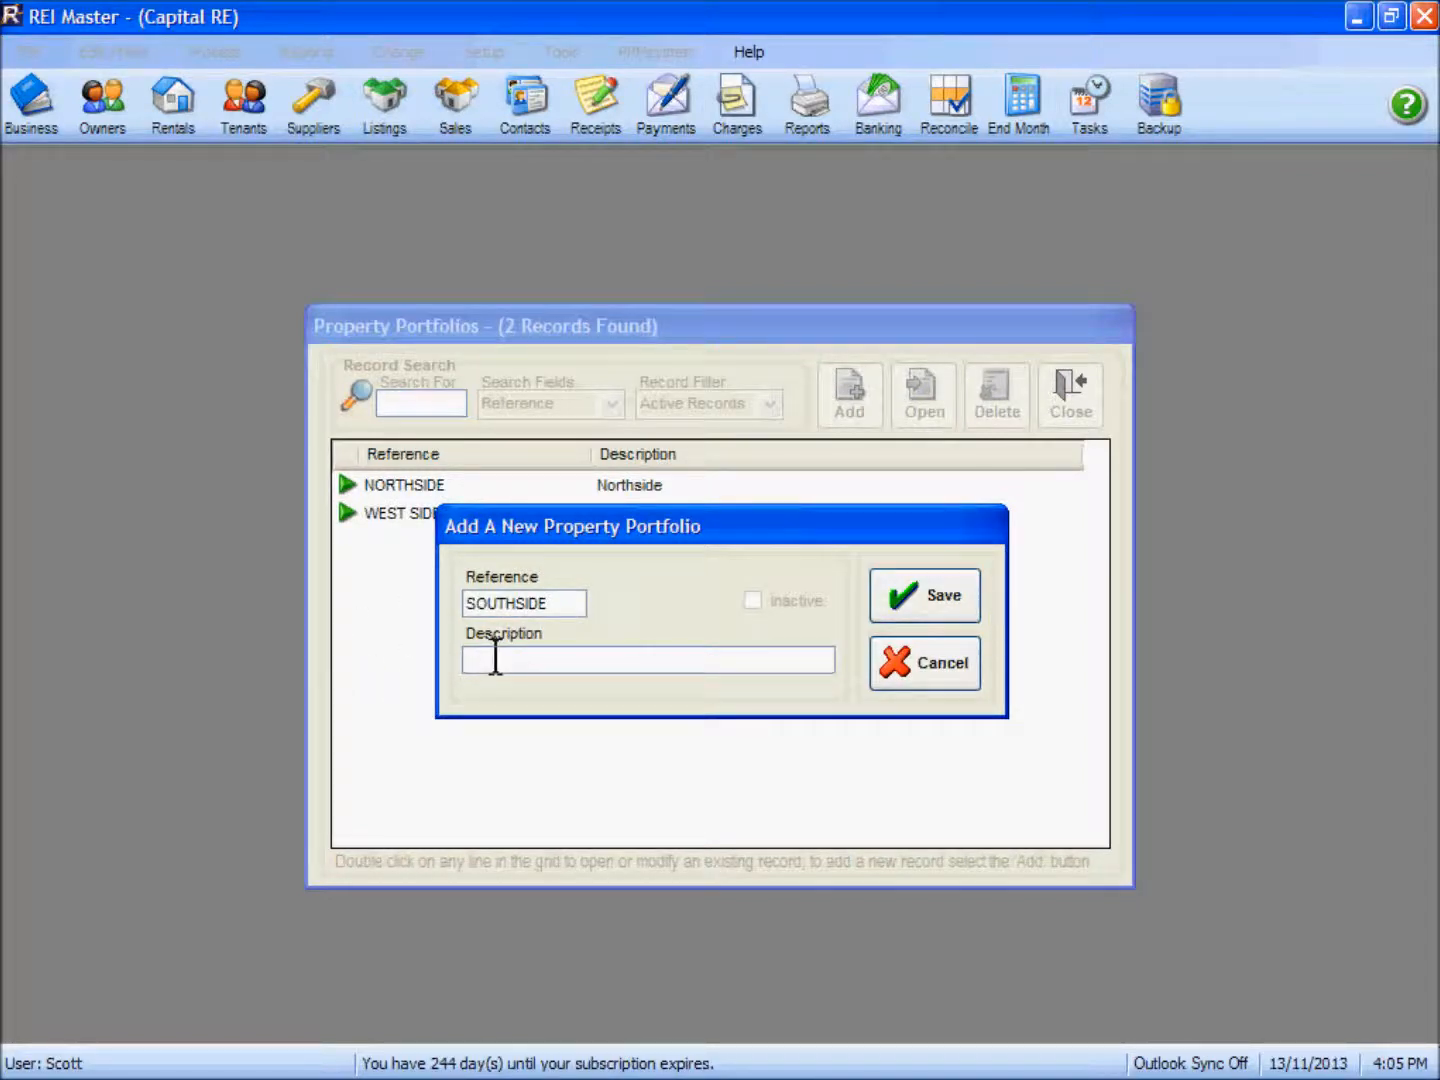
{"action": "type", "text": "Southside"}
{"action": "left_click", "coordinate": [889, 601]}
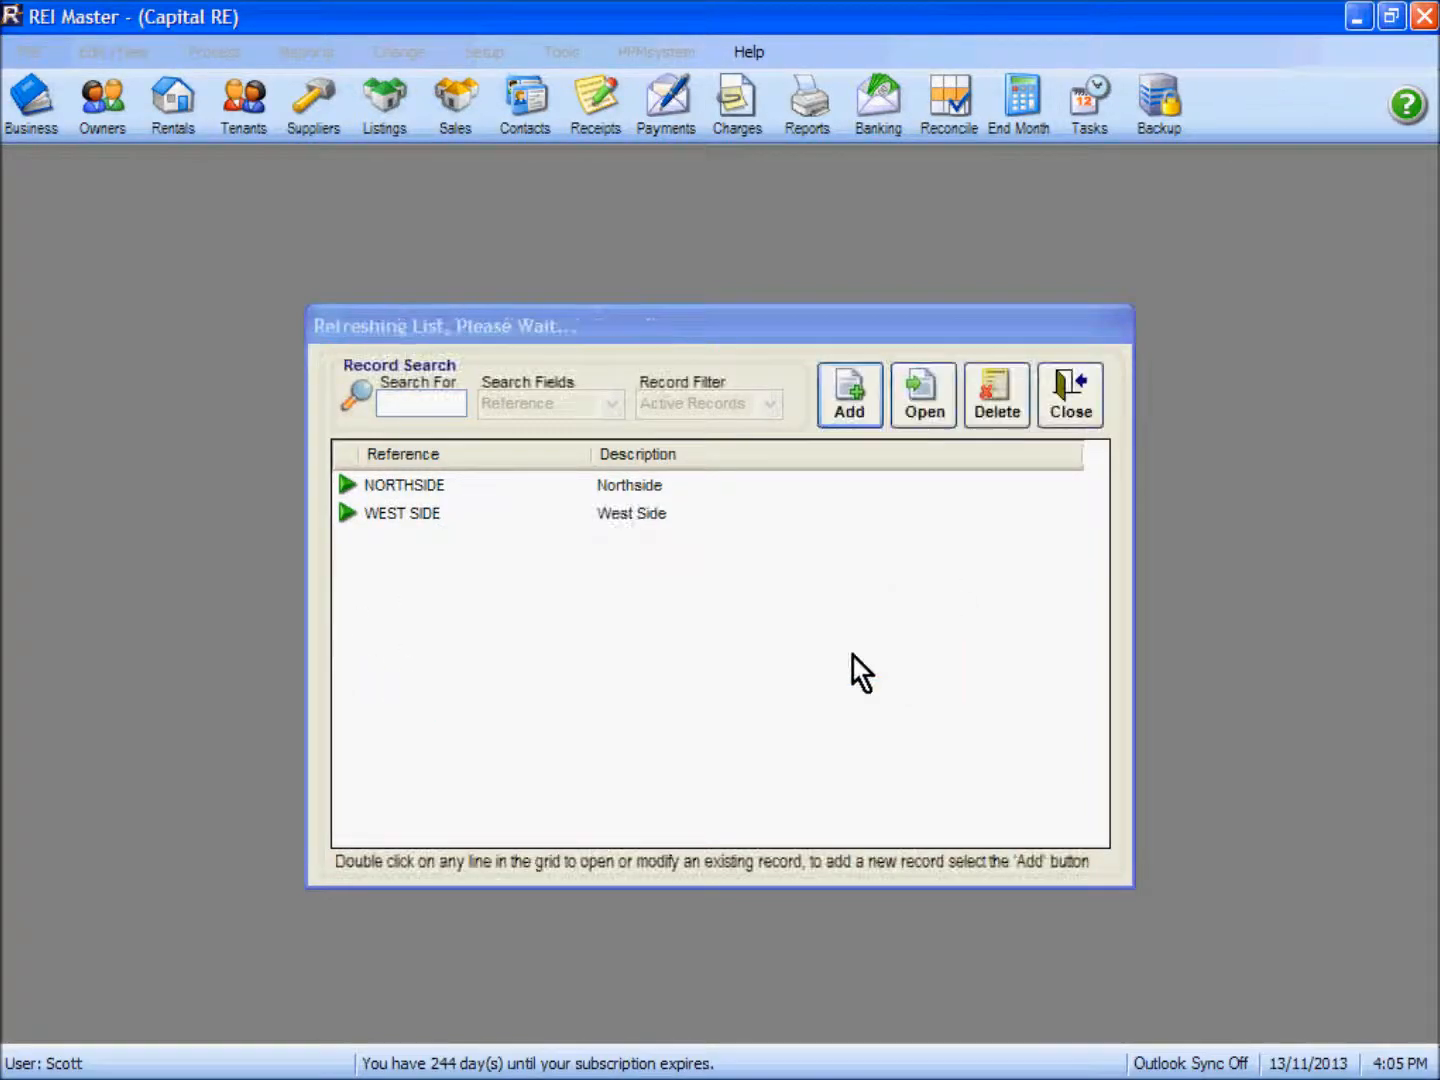
{"action": "left_click", "coordinate": [1068, 408]}
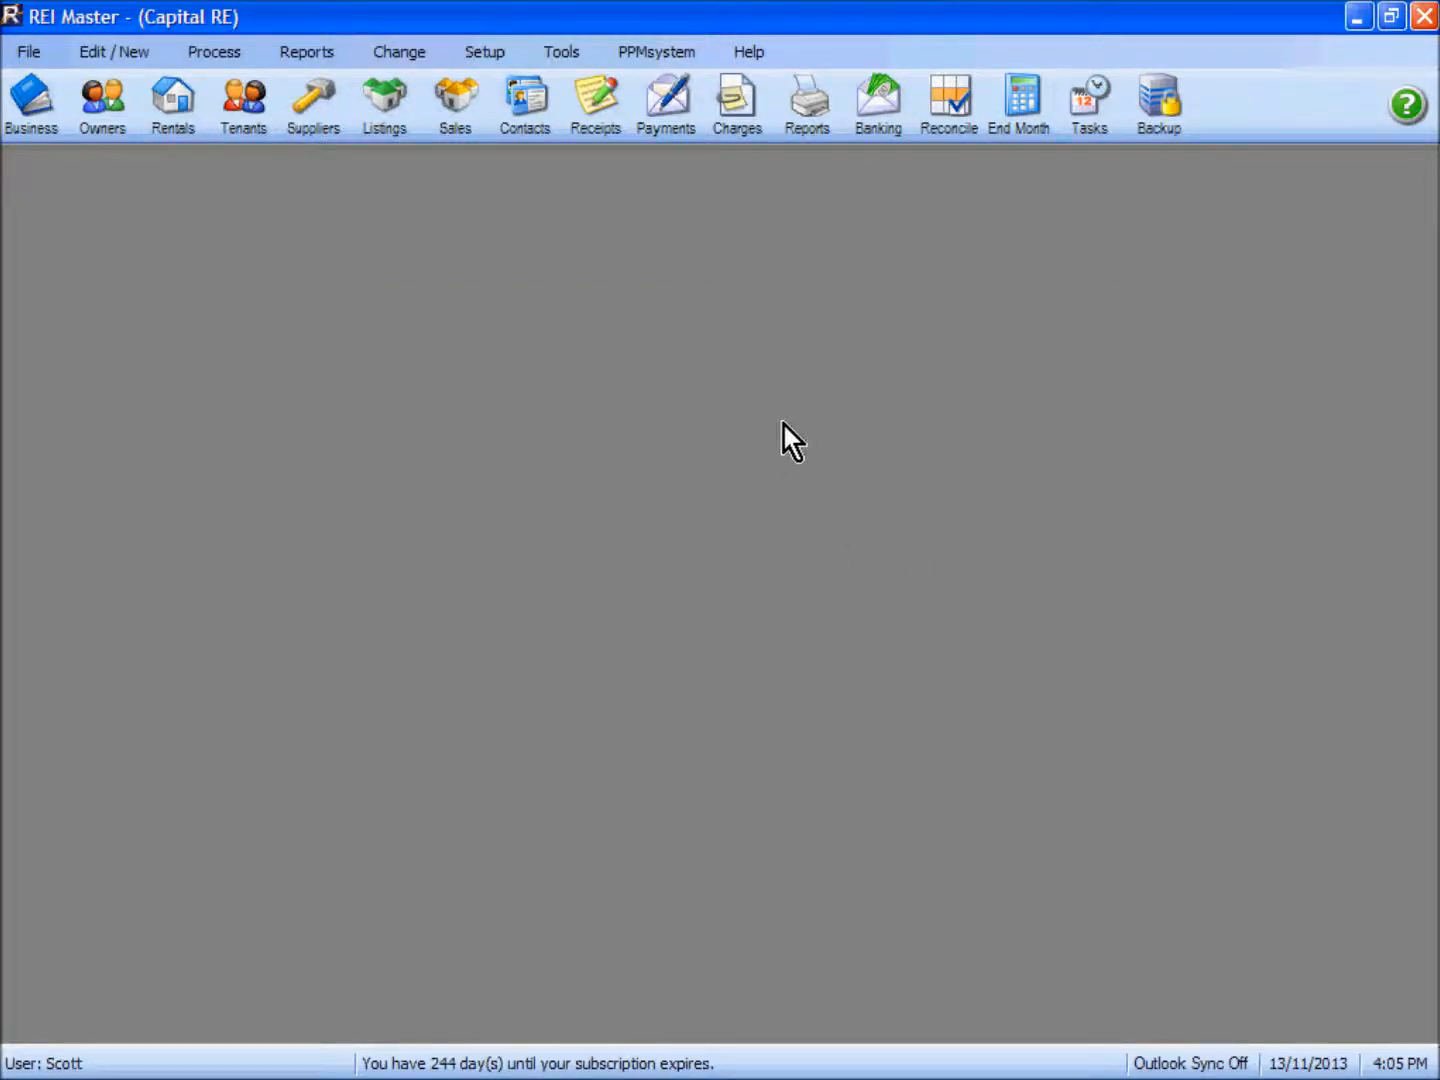
Assign rental property 01PENNY to the Northside portfolio, save the record, and close the rental property list.
{"action": "left_click", "coordinate": [173, 112]}
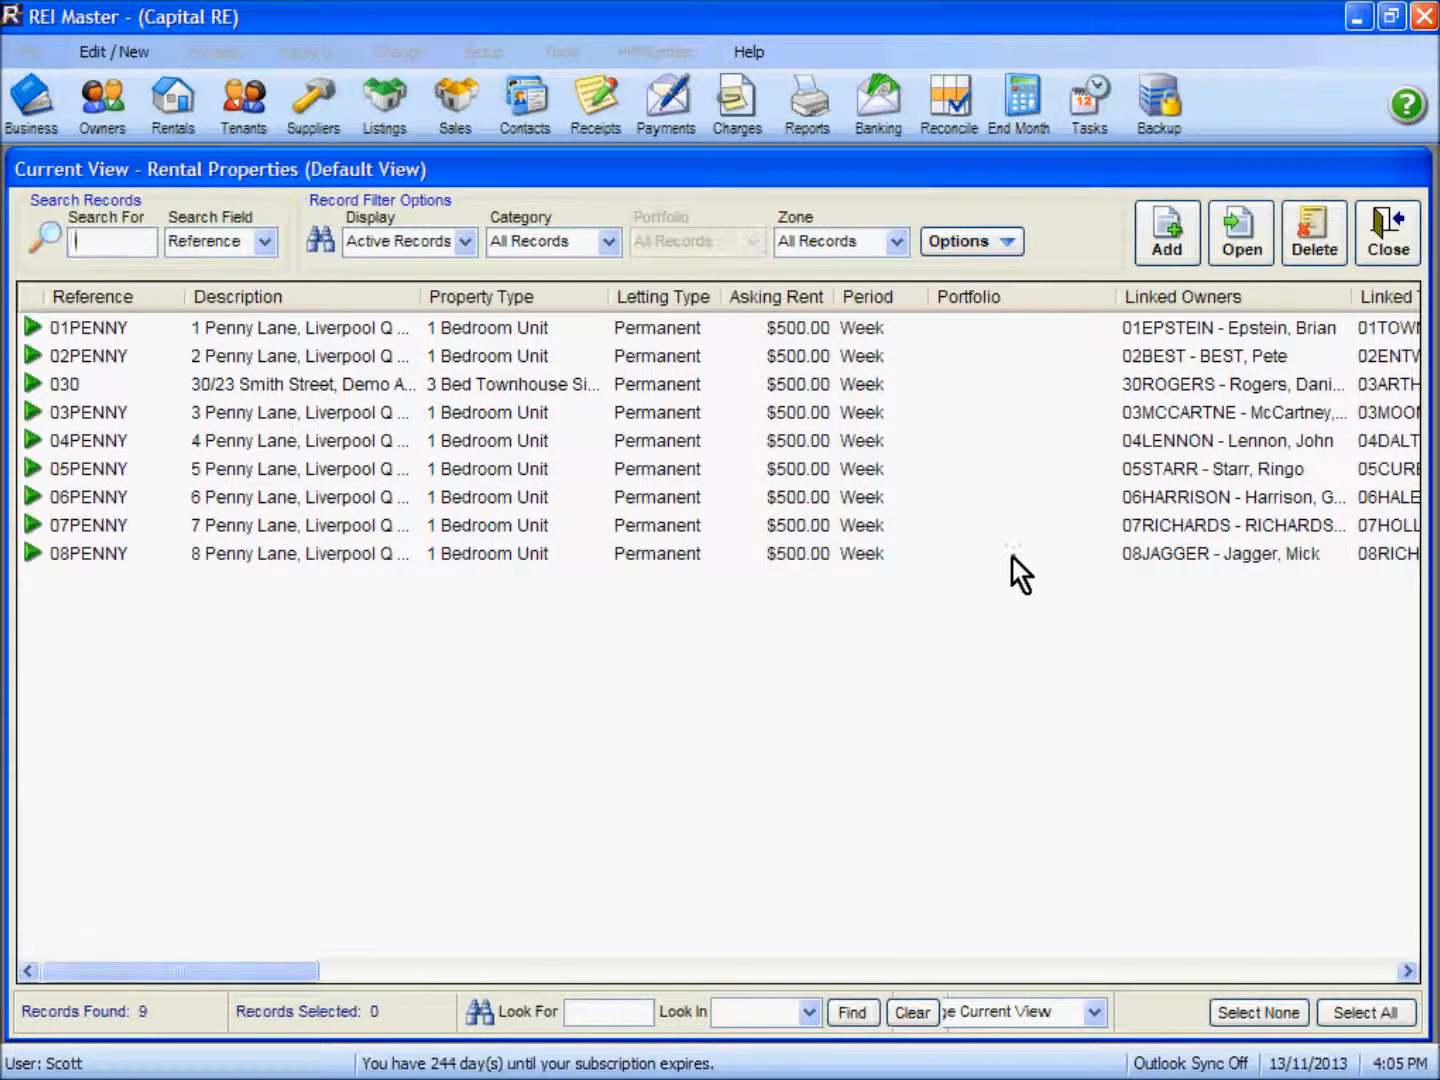
{"action": "double_click", "coordinate": [311, 330]}
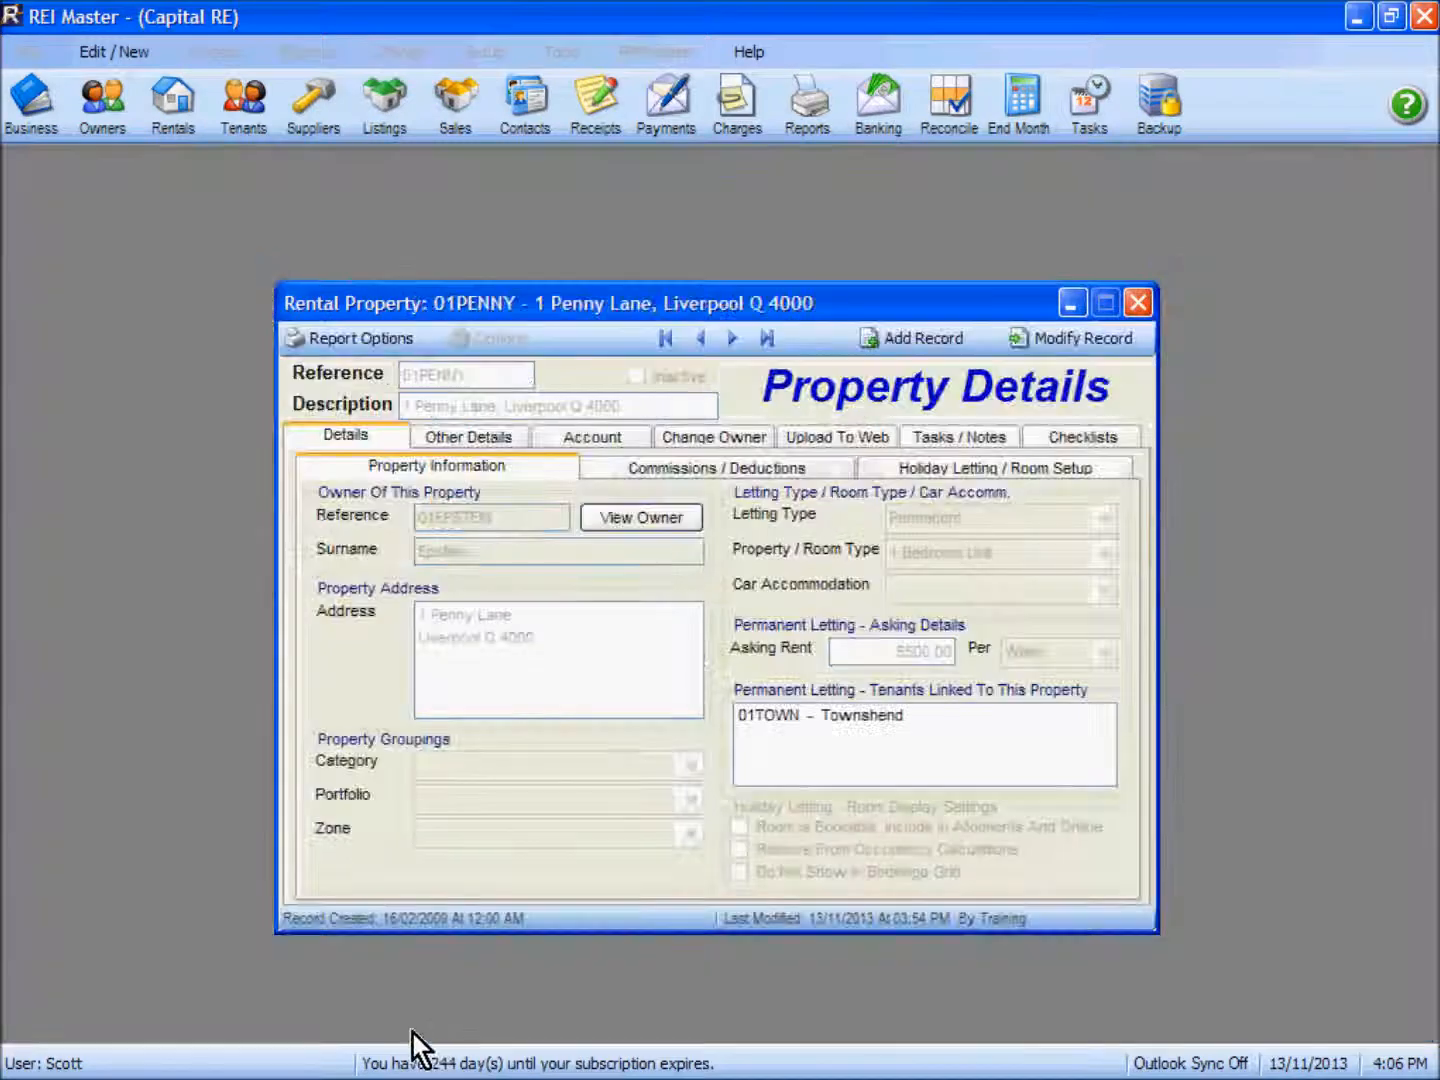
{"action": "left_click", "coordinate": [1066, 339]}
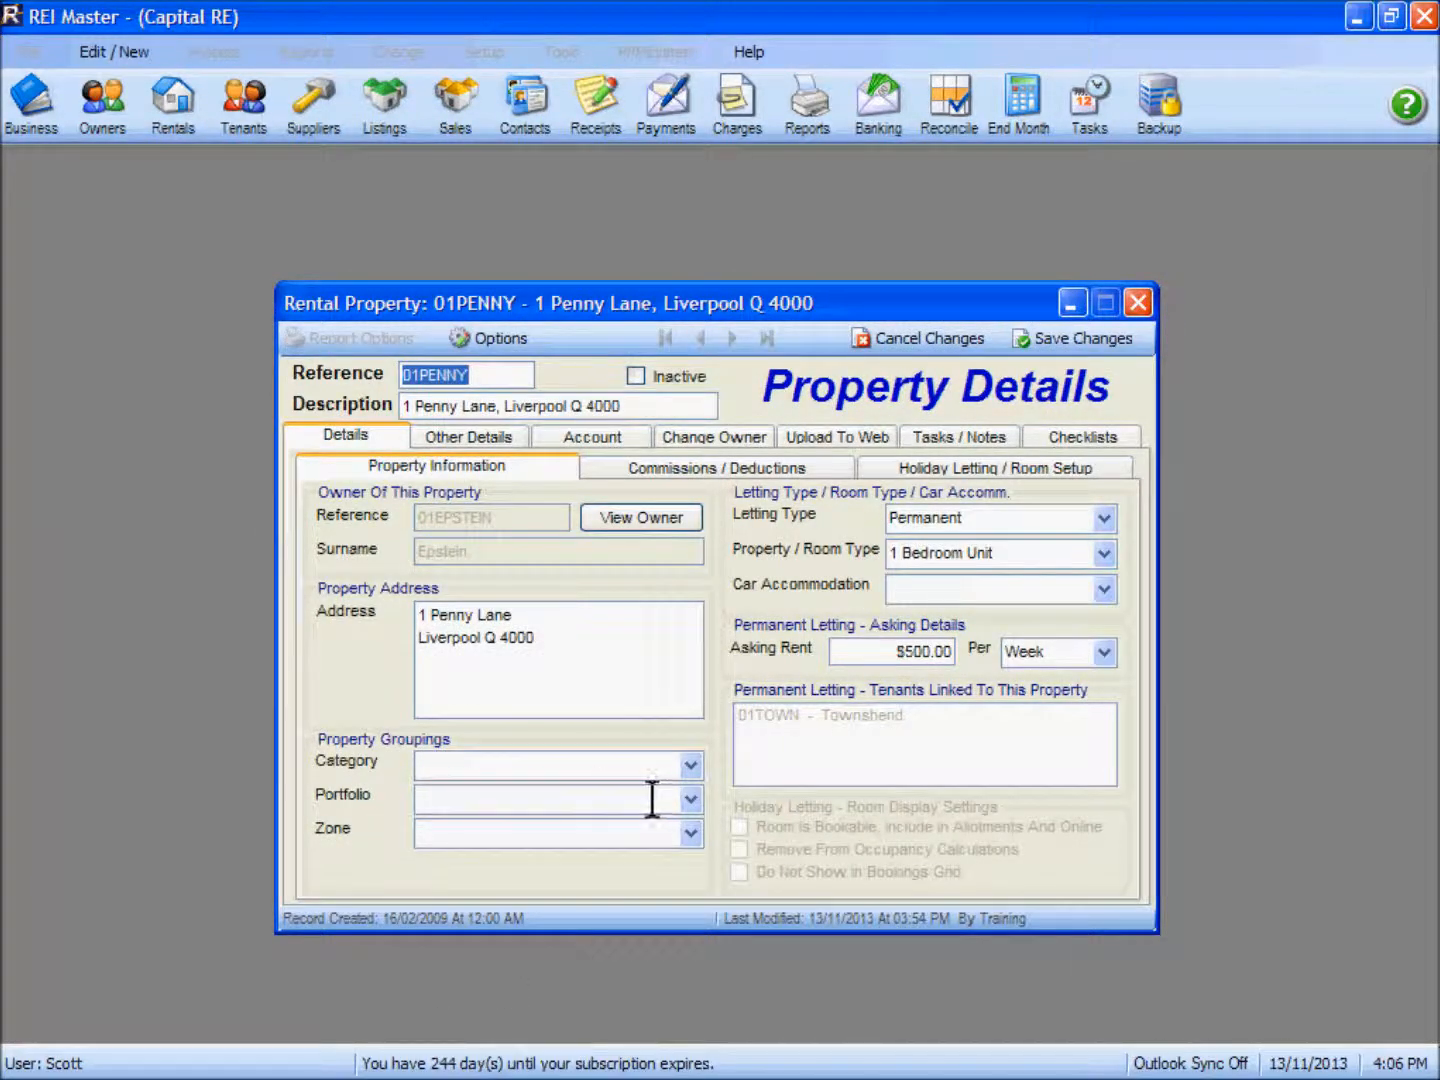
{"action": "left_click", "coordinate": [690, 800]}
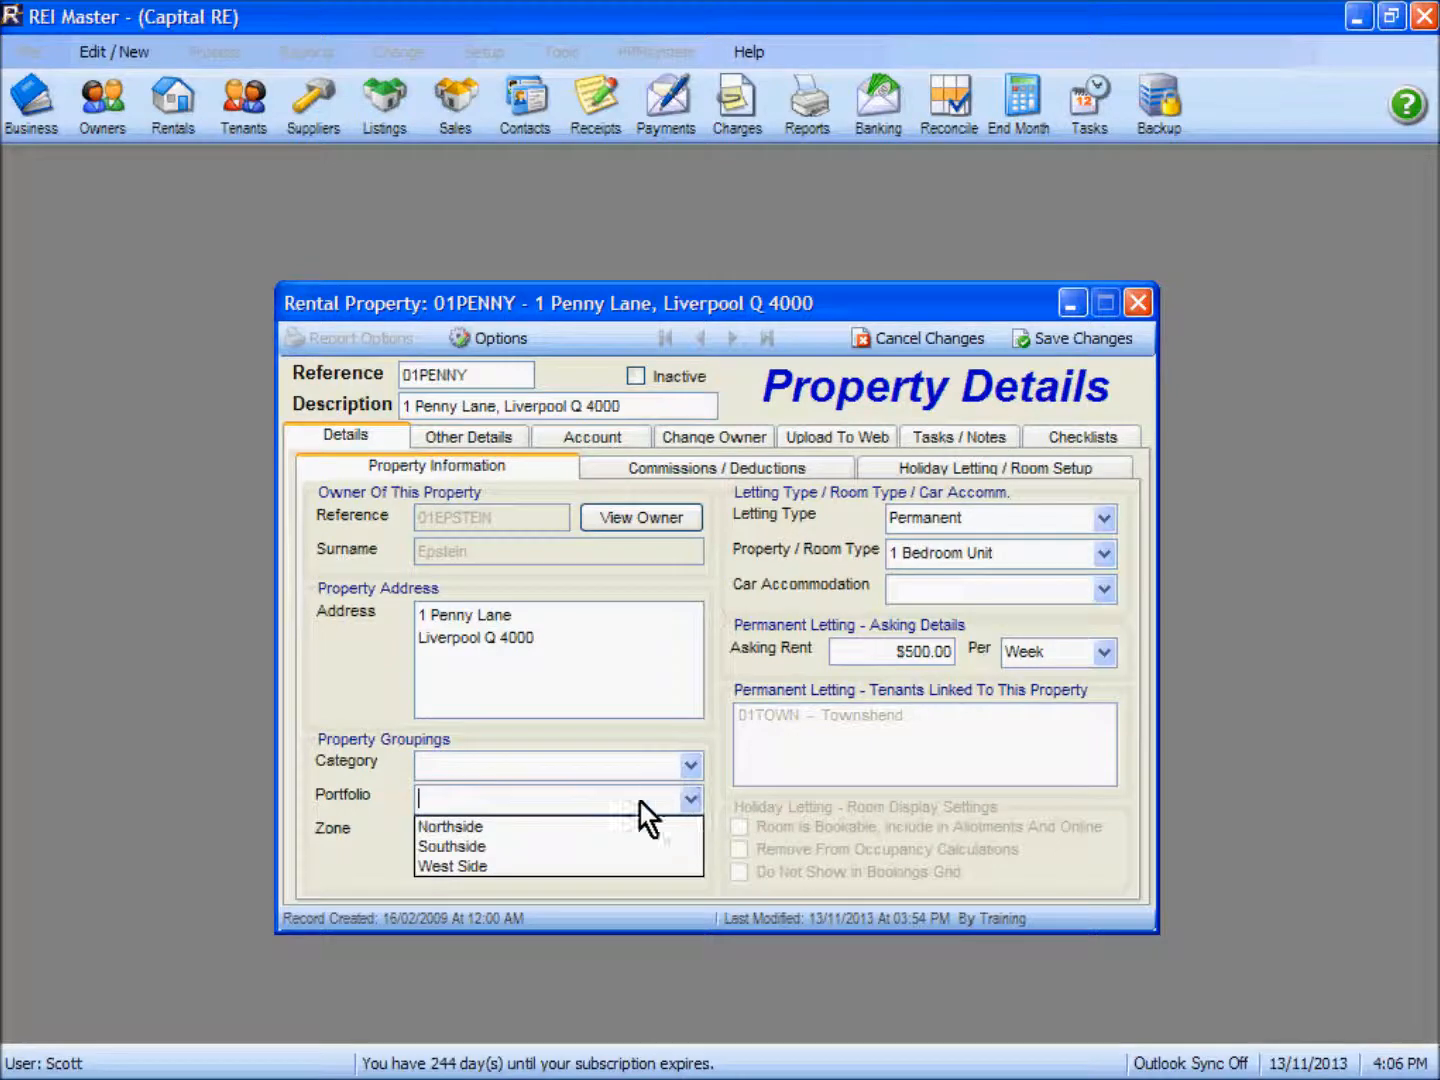
{"action": "left_click", "coordinate": [489, 829]}
{"action": "left_click", "coordinate": [1065, 343]}
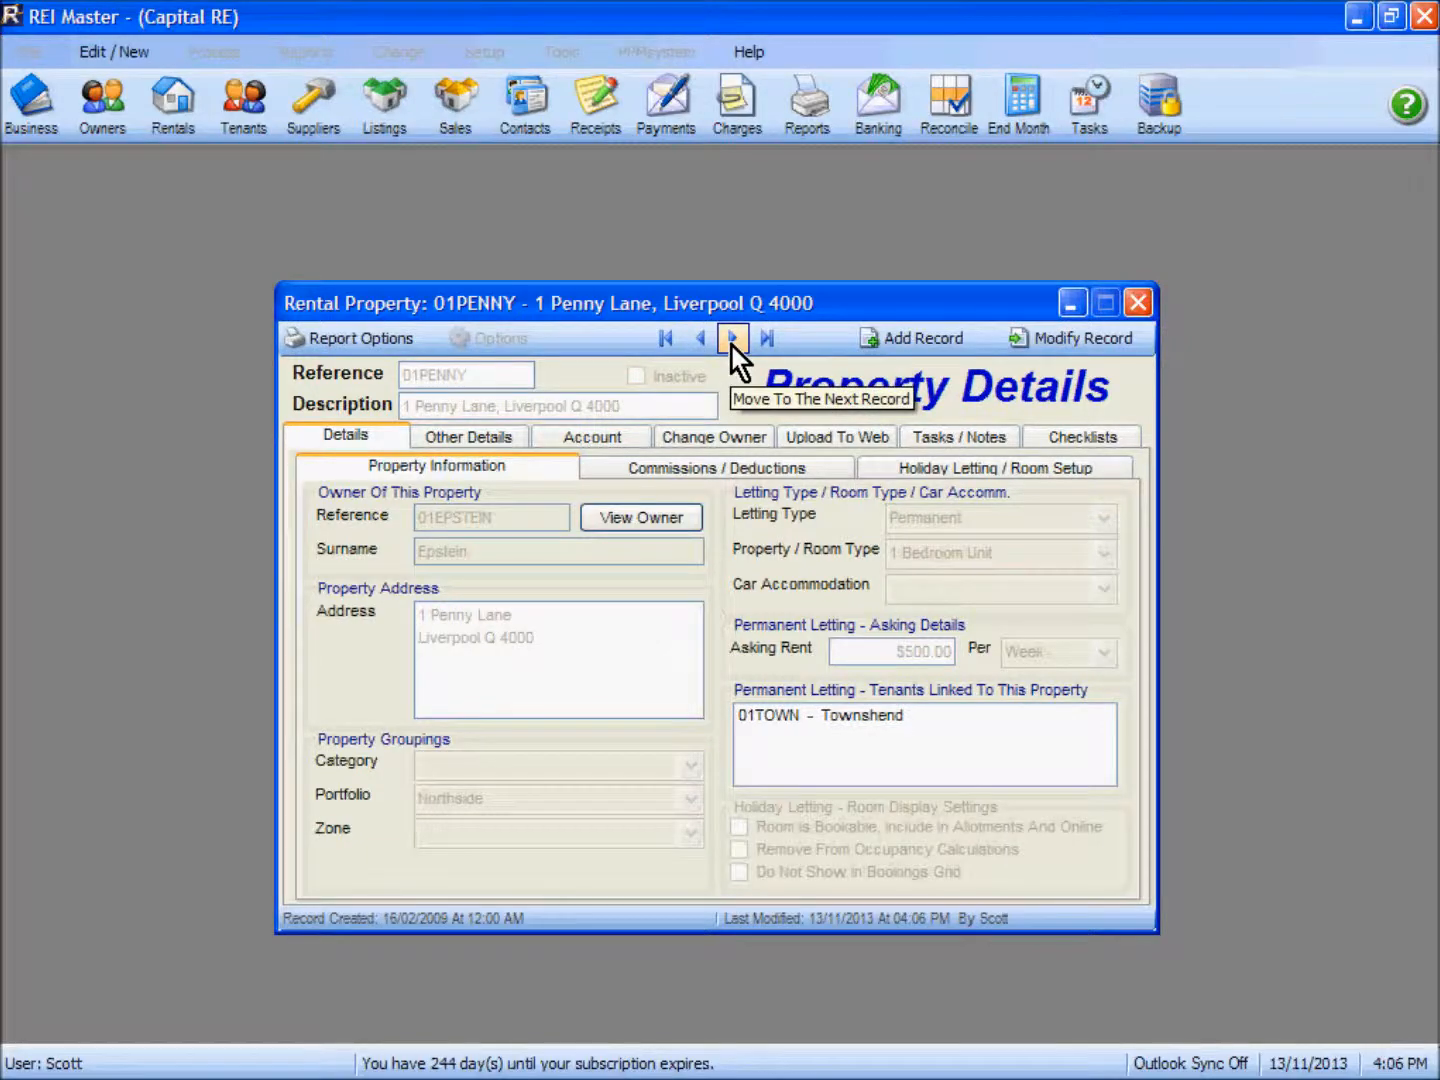
{"action": "left_click", "coordinate": [1138, 302]}
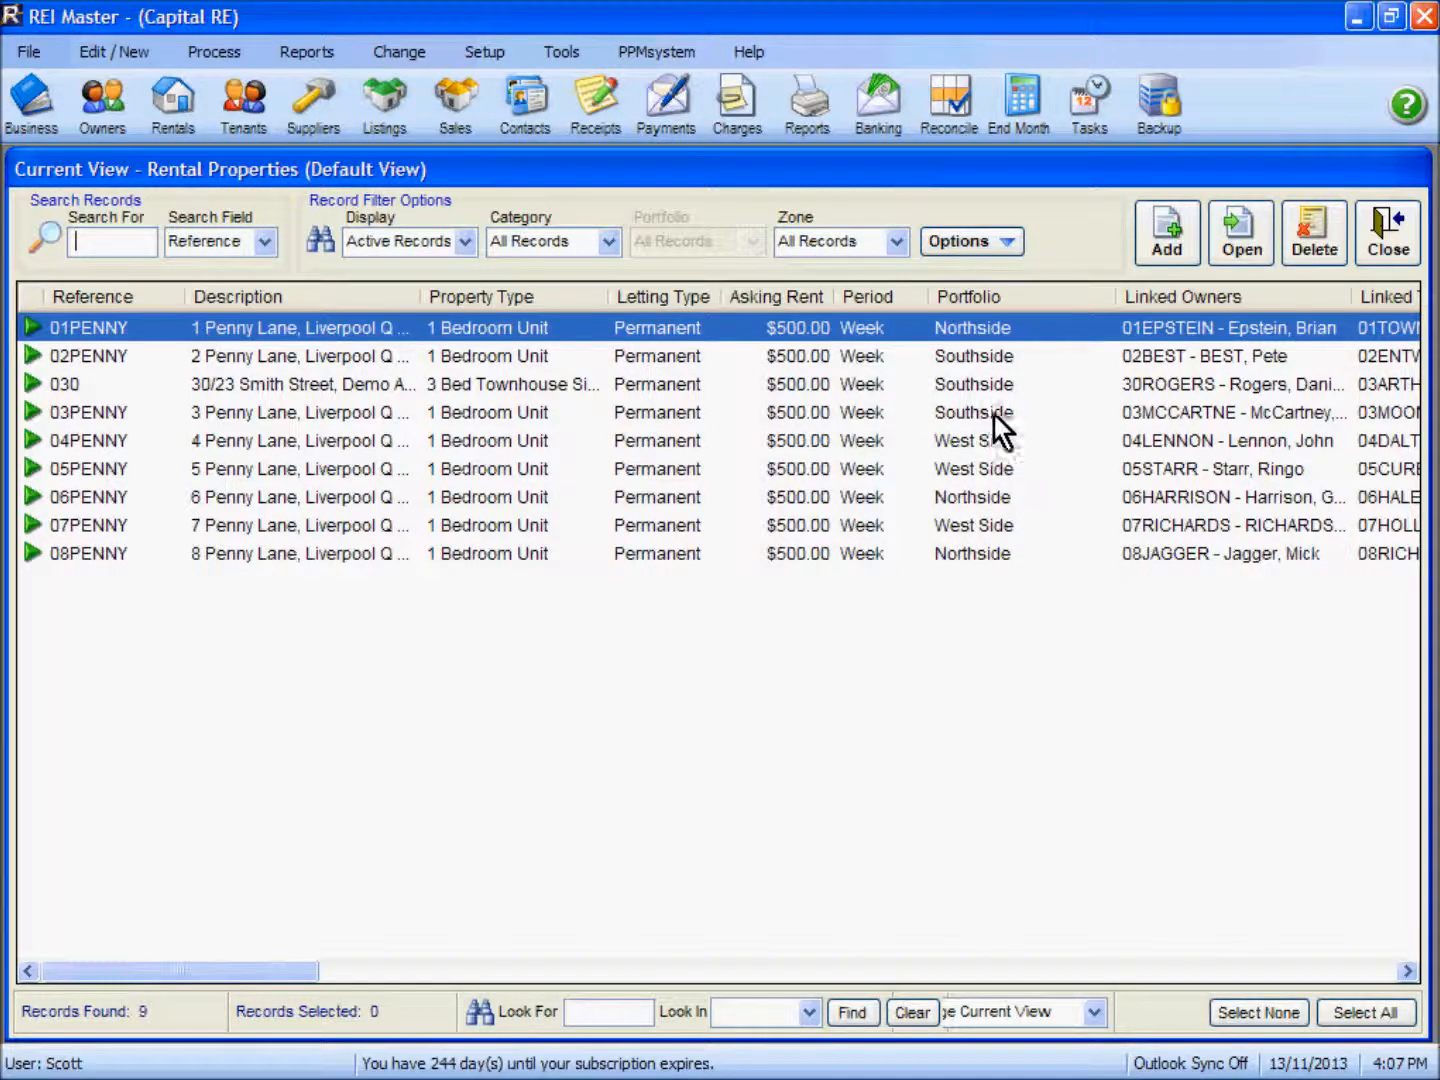
{"action": "left_click", "coordinate": [1393, 238]}
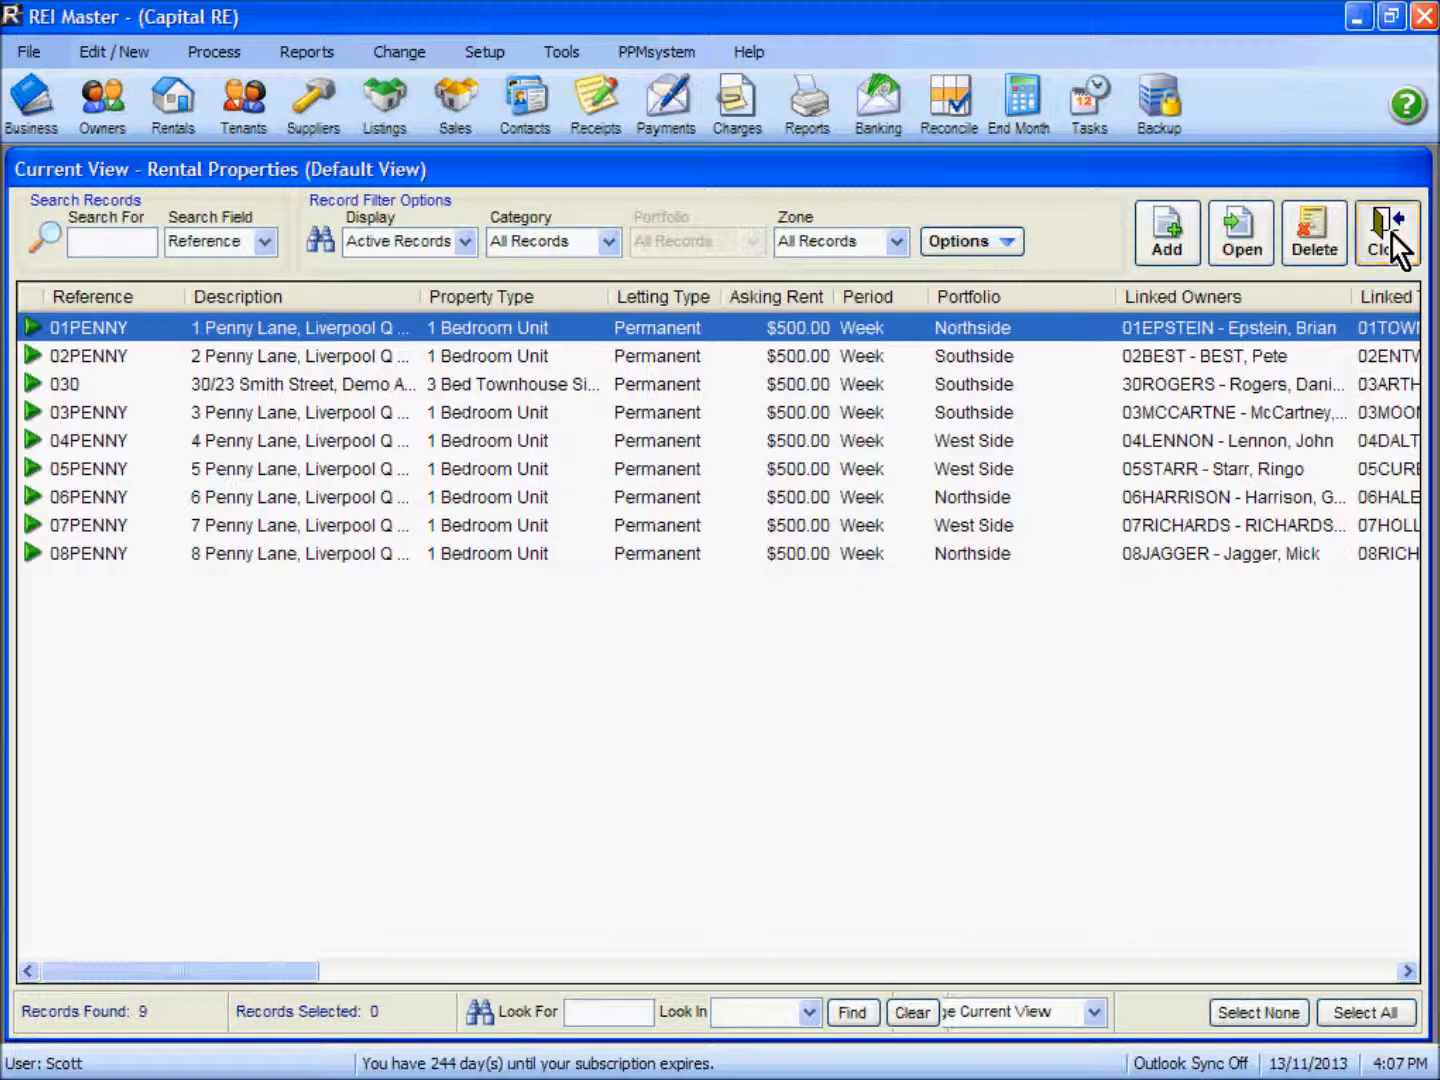
Activate portfolios for the currently signed-in user and open that user's portfolio access setup.
{"action": "left_click", "coordinate": [496, 55]}
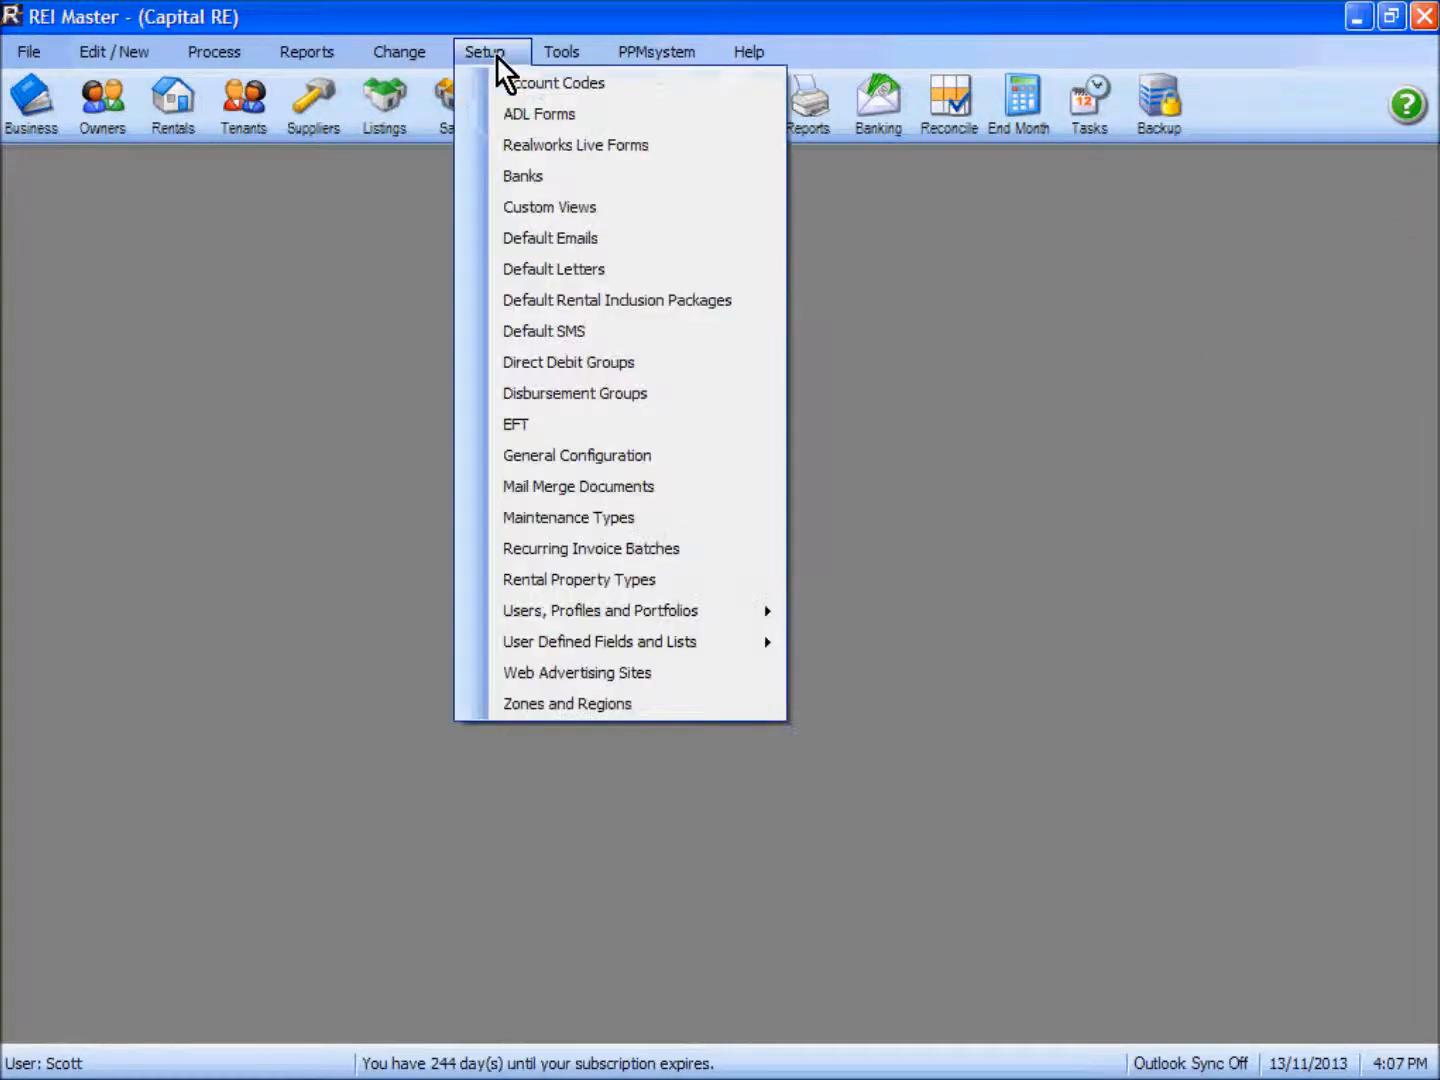
{"action": "mouse_move", "coordinate": [722, 612]}
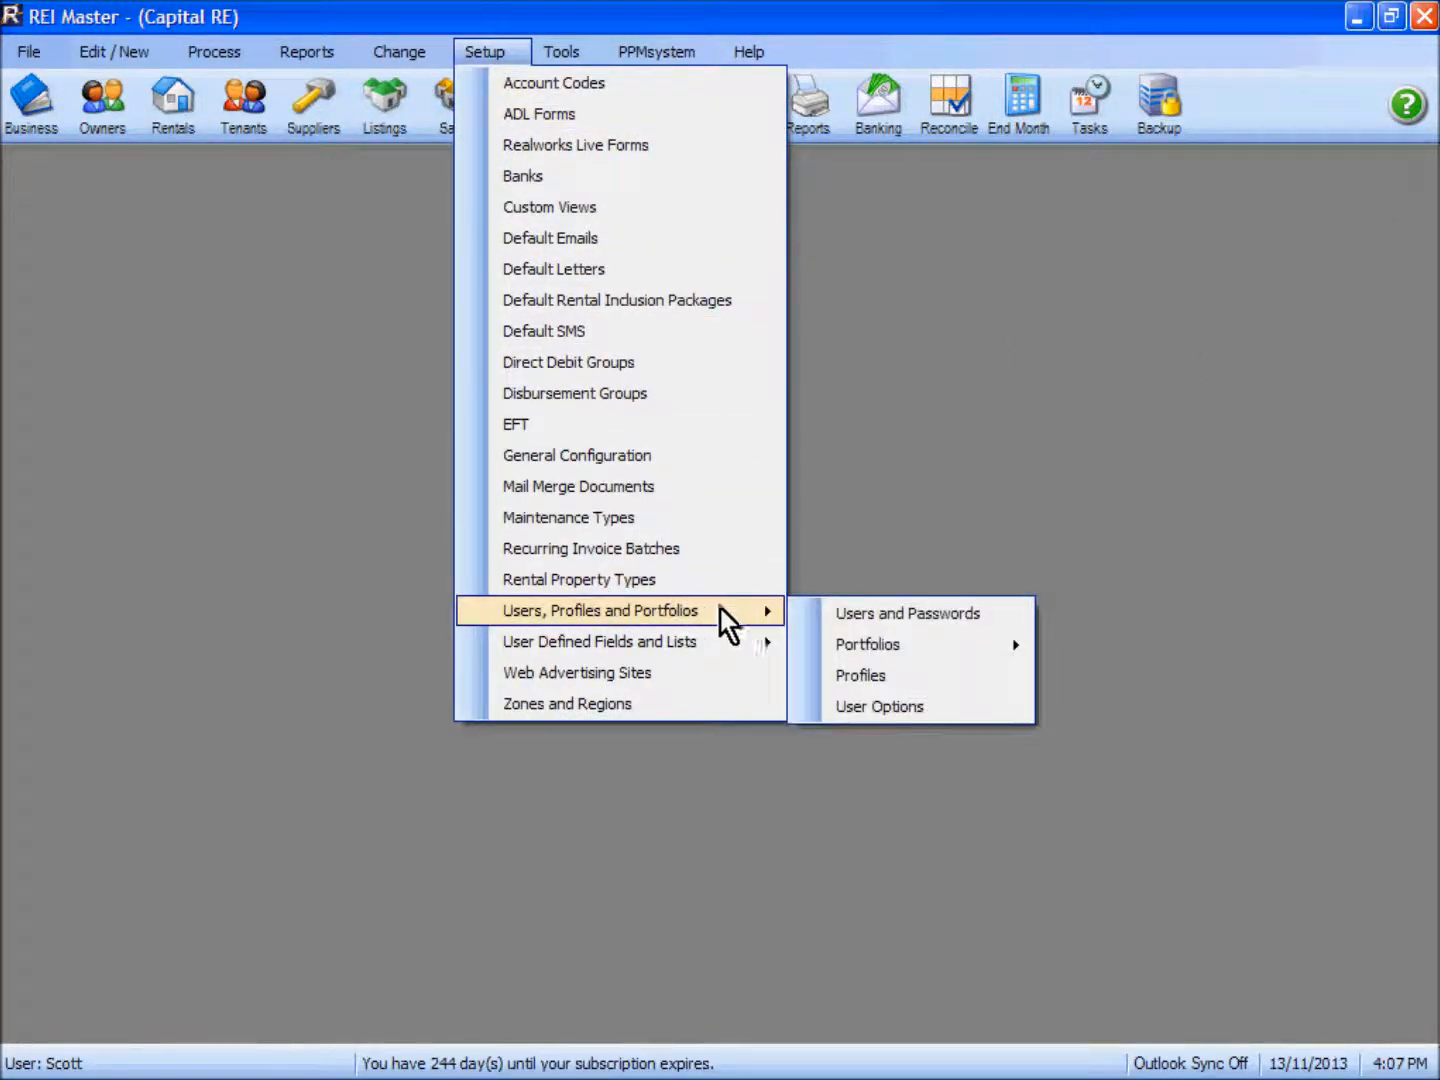
{"action": "left_click", "coordinate": [912, 614]}
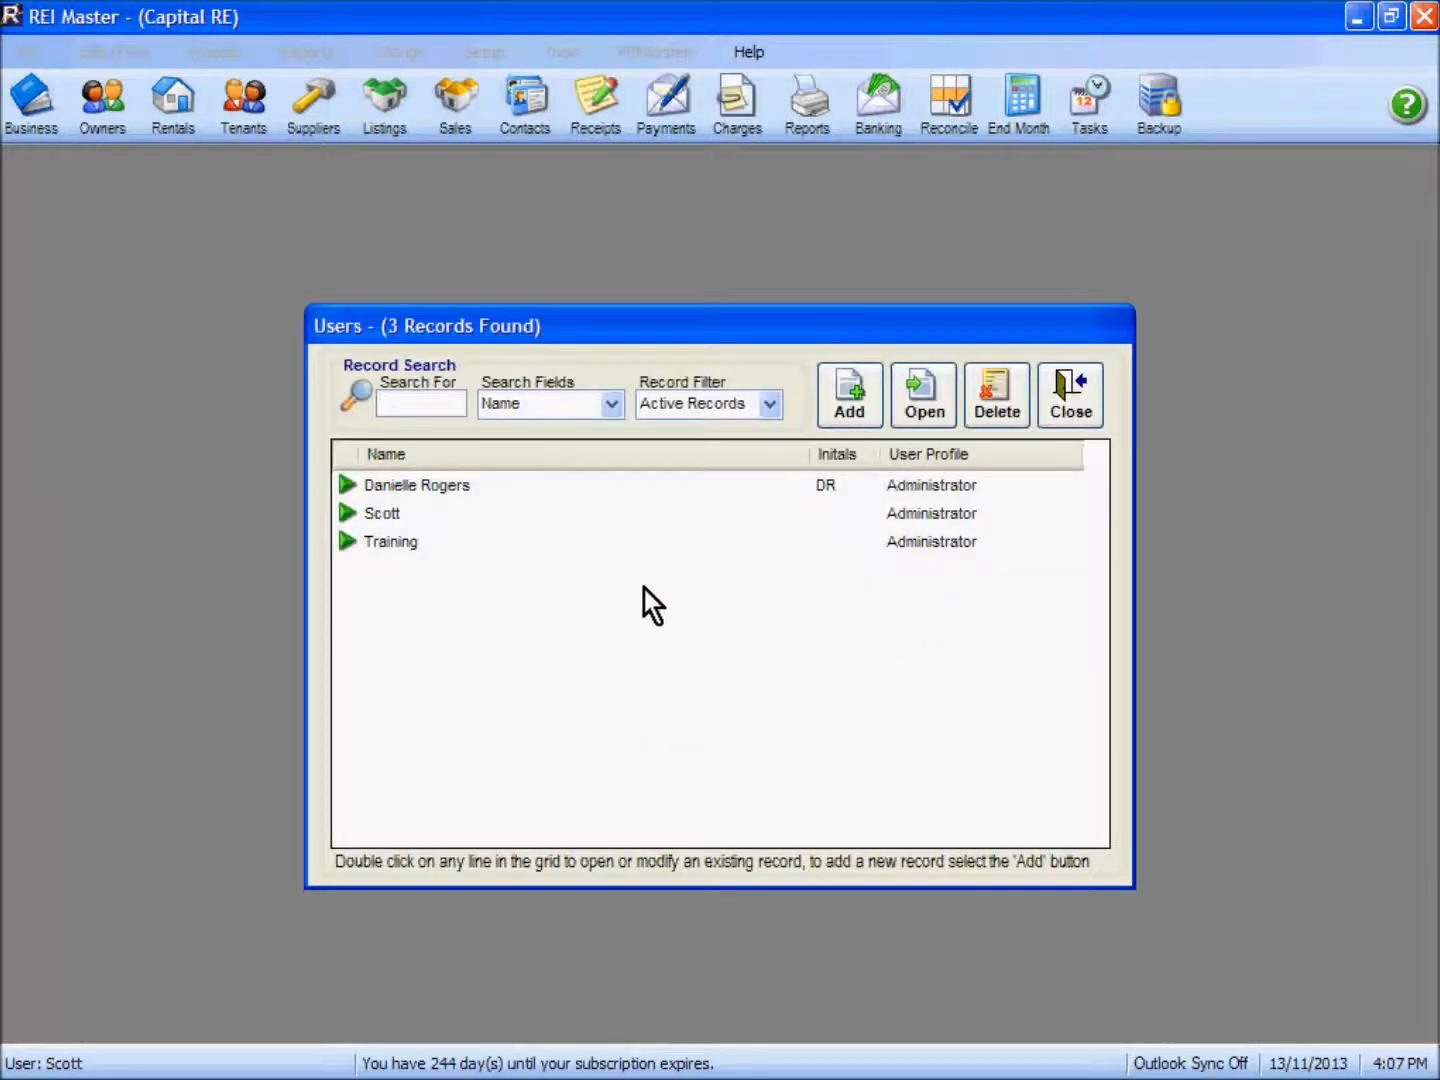
{"action": "double_click", "coordinate": [389, 516]}
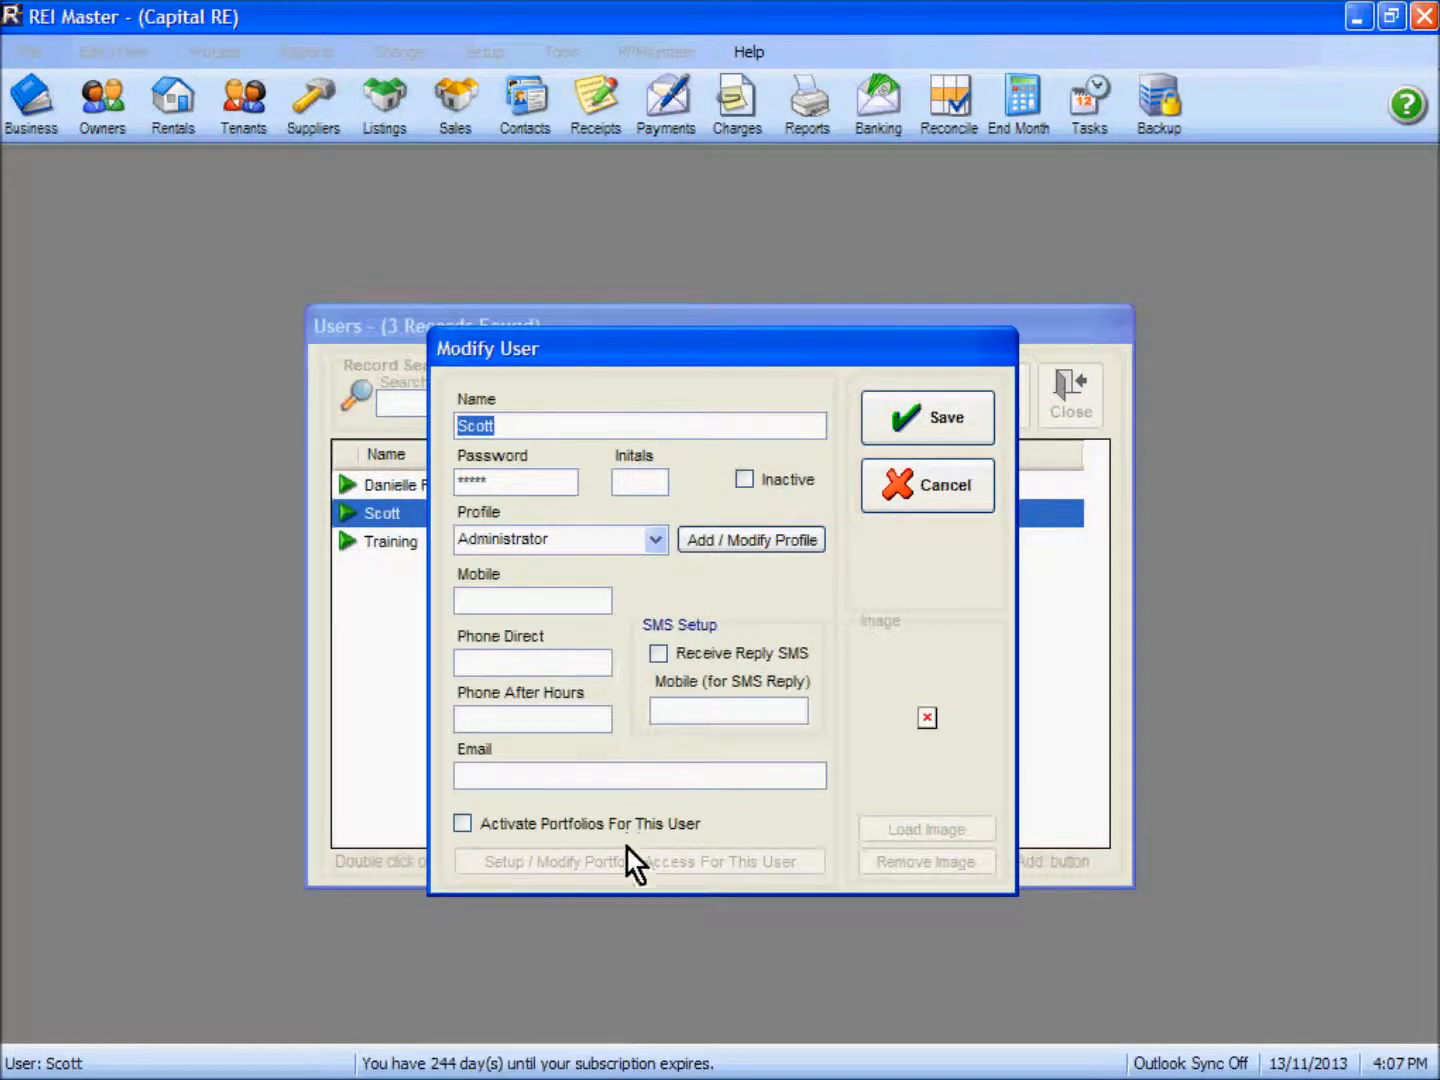
{"action": "left_click", "coordinate": [463, 823]}
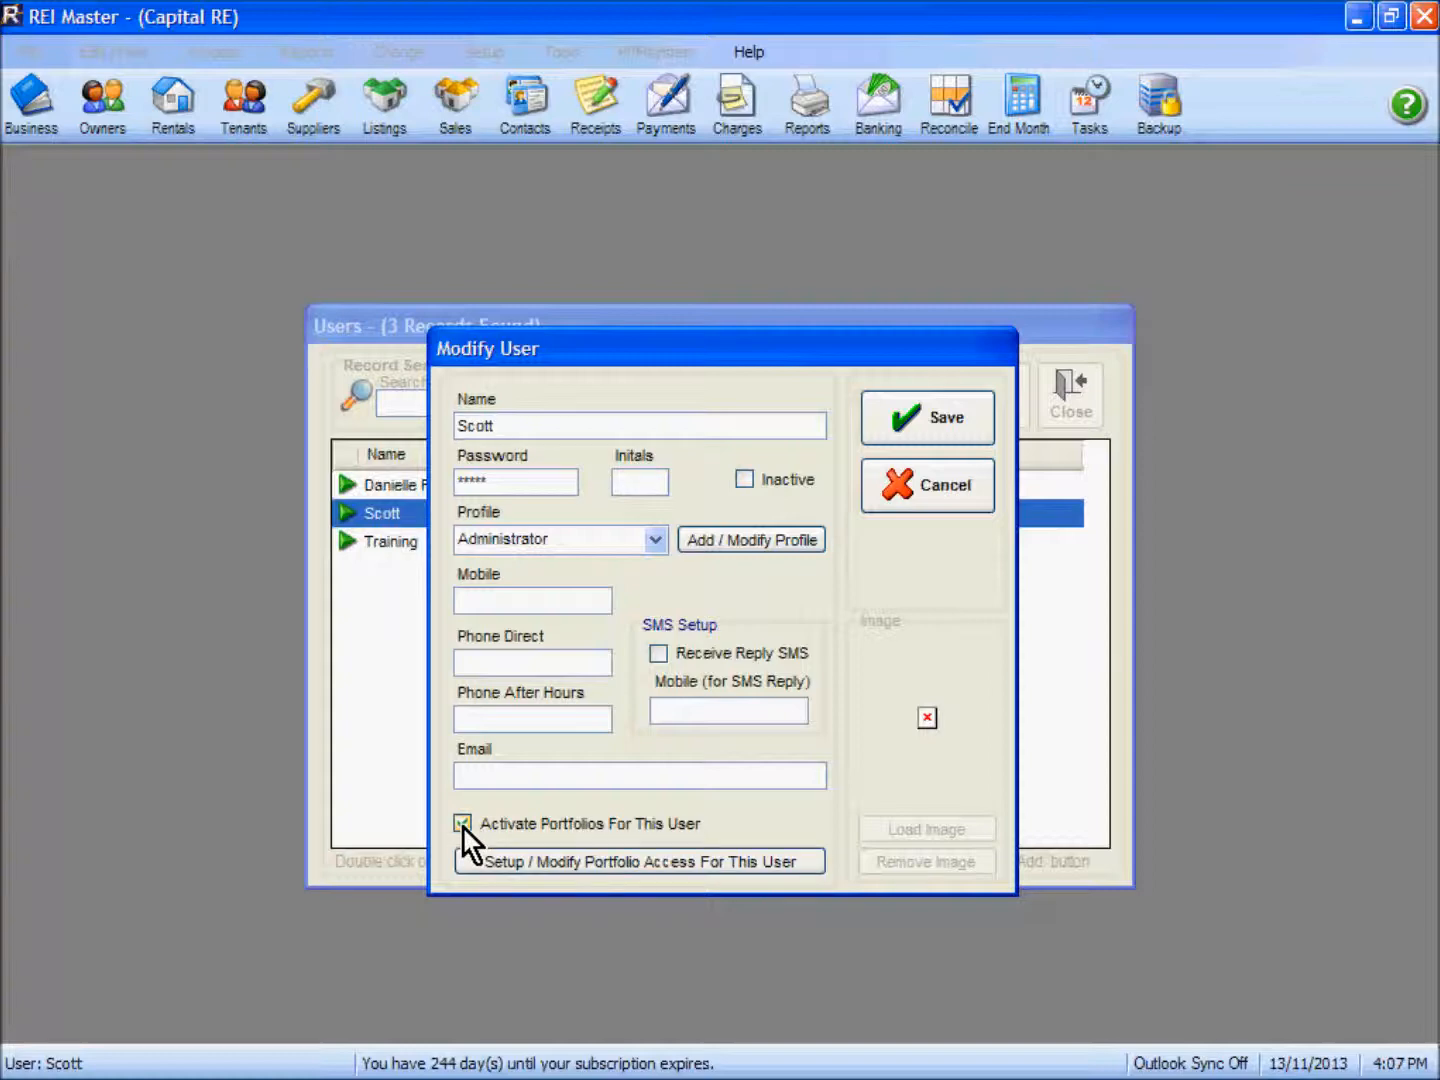
{"action": "left_click", "coordinate": [625, 862]}
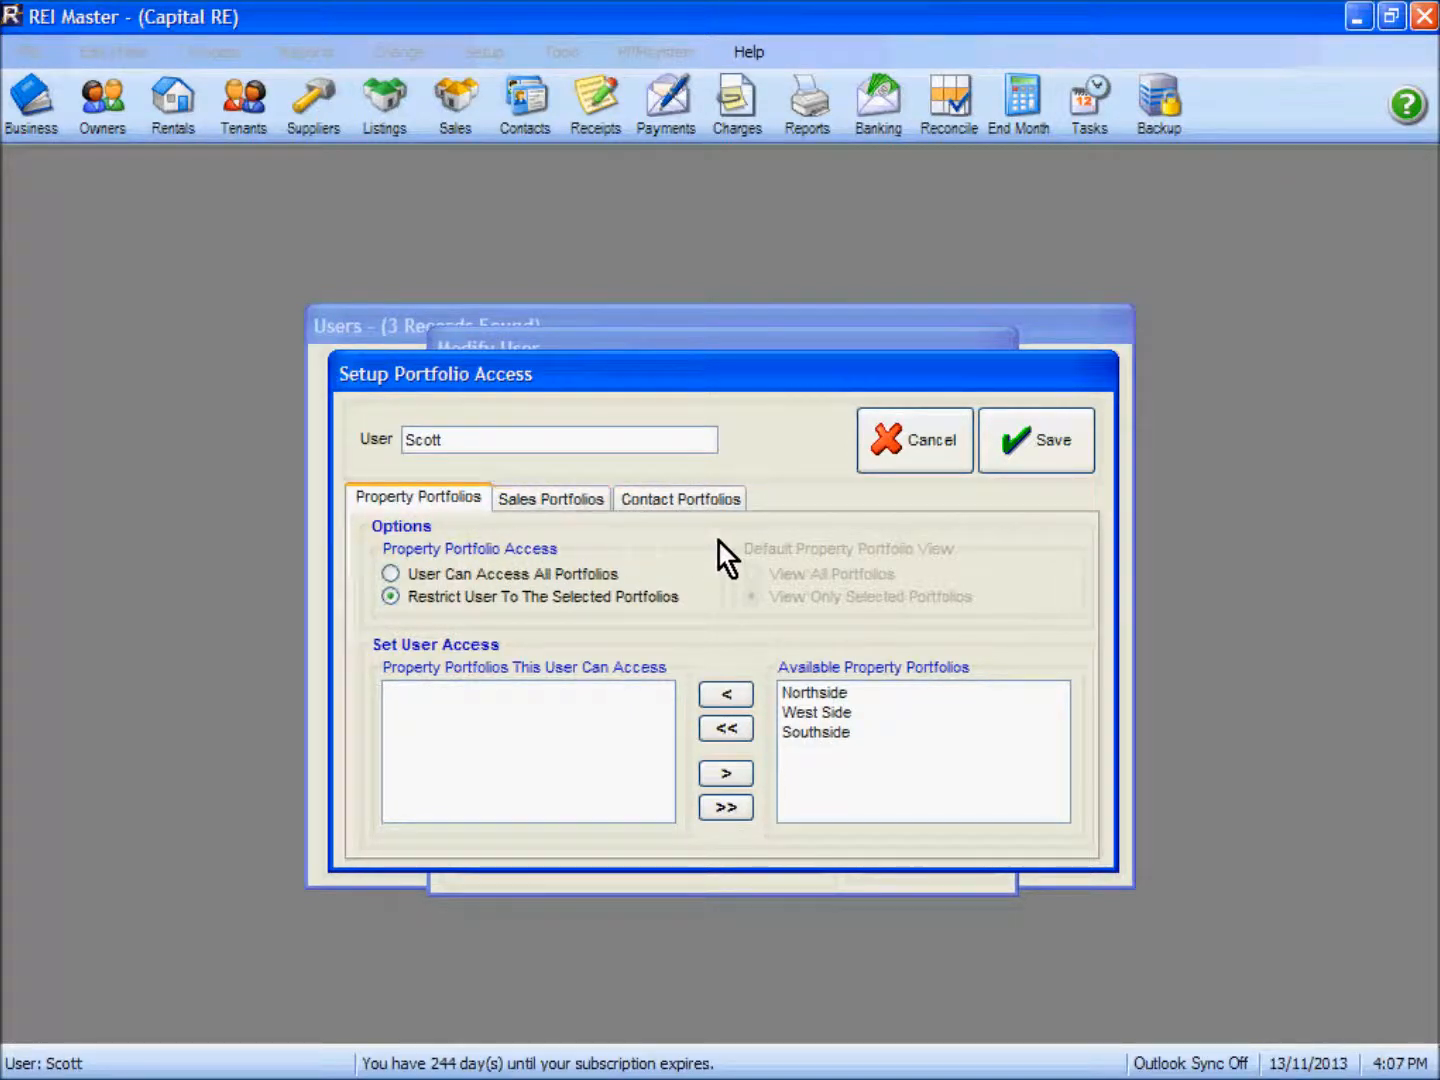
{"action": "left_click", "coordinate": [392, 575]}
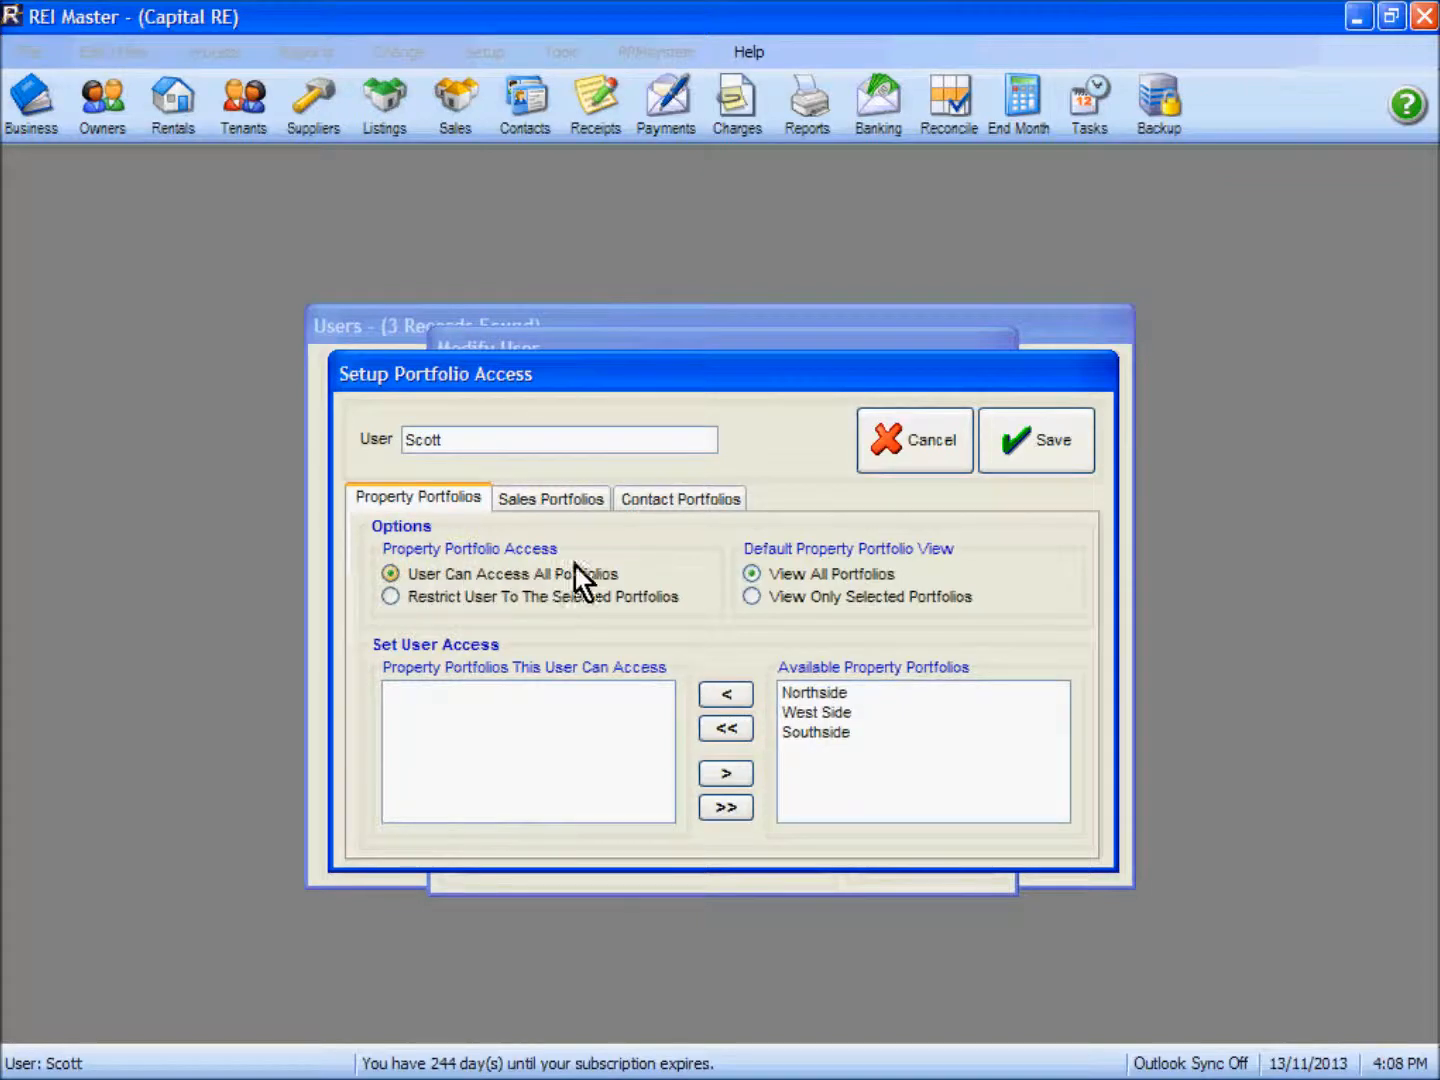
{"action": "left_click", "coordinate": [781, 600]}
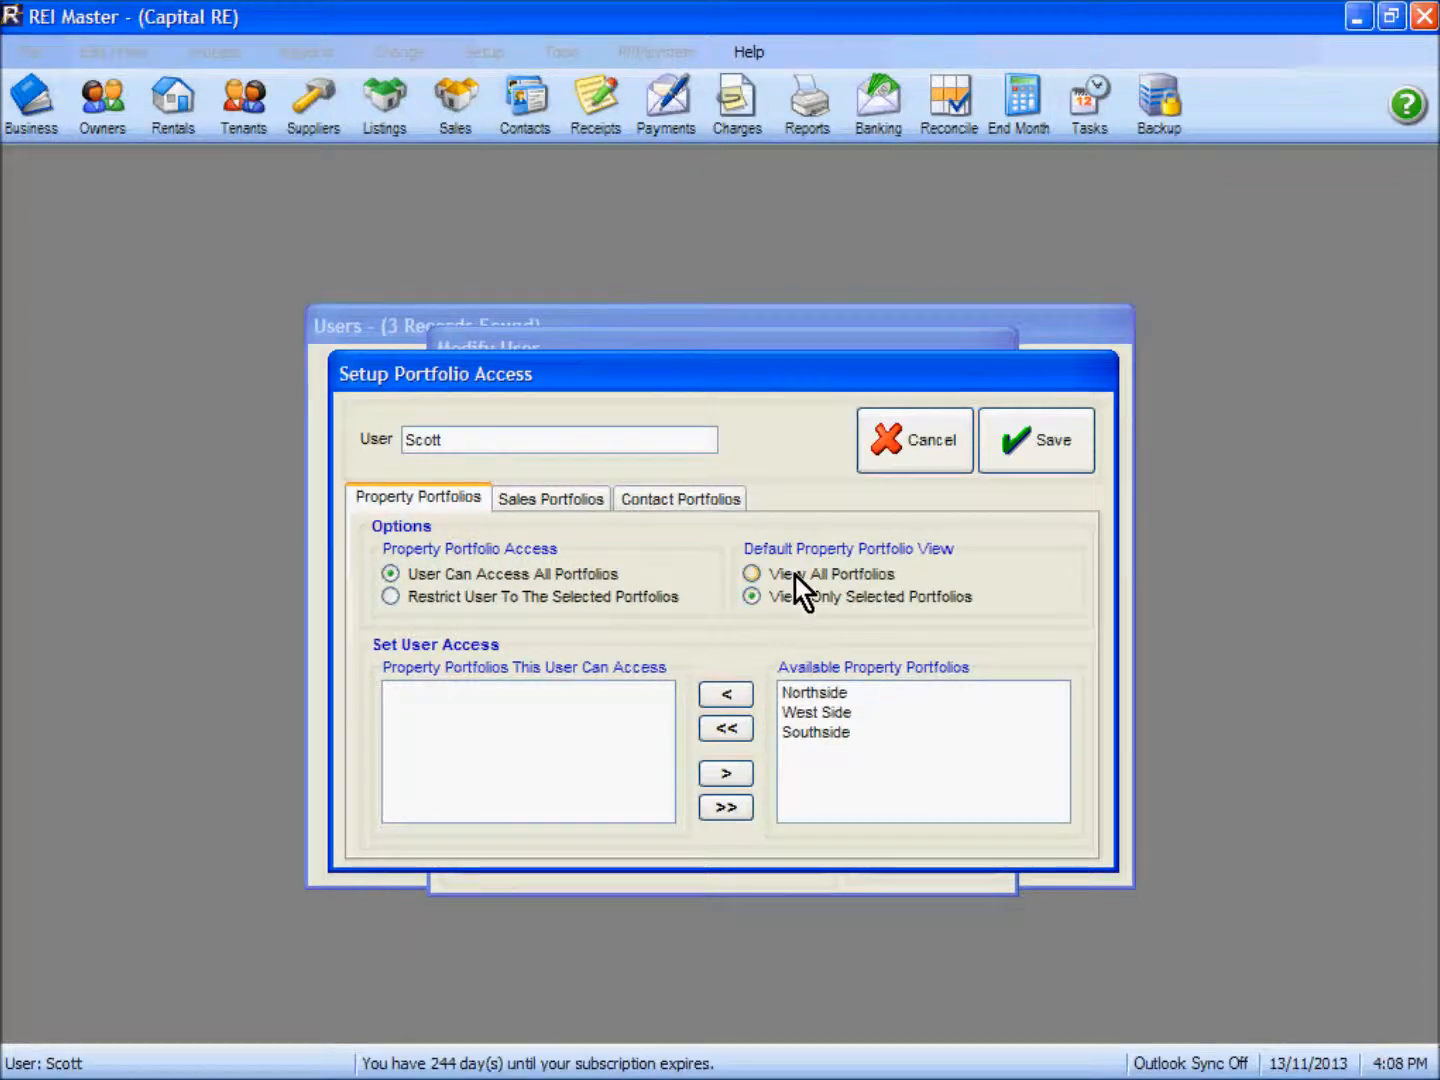
{"action": "left_click", "coordinate": [815, 694]}
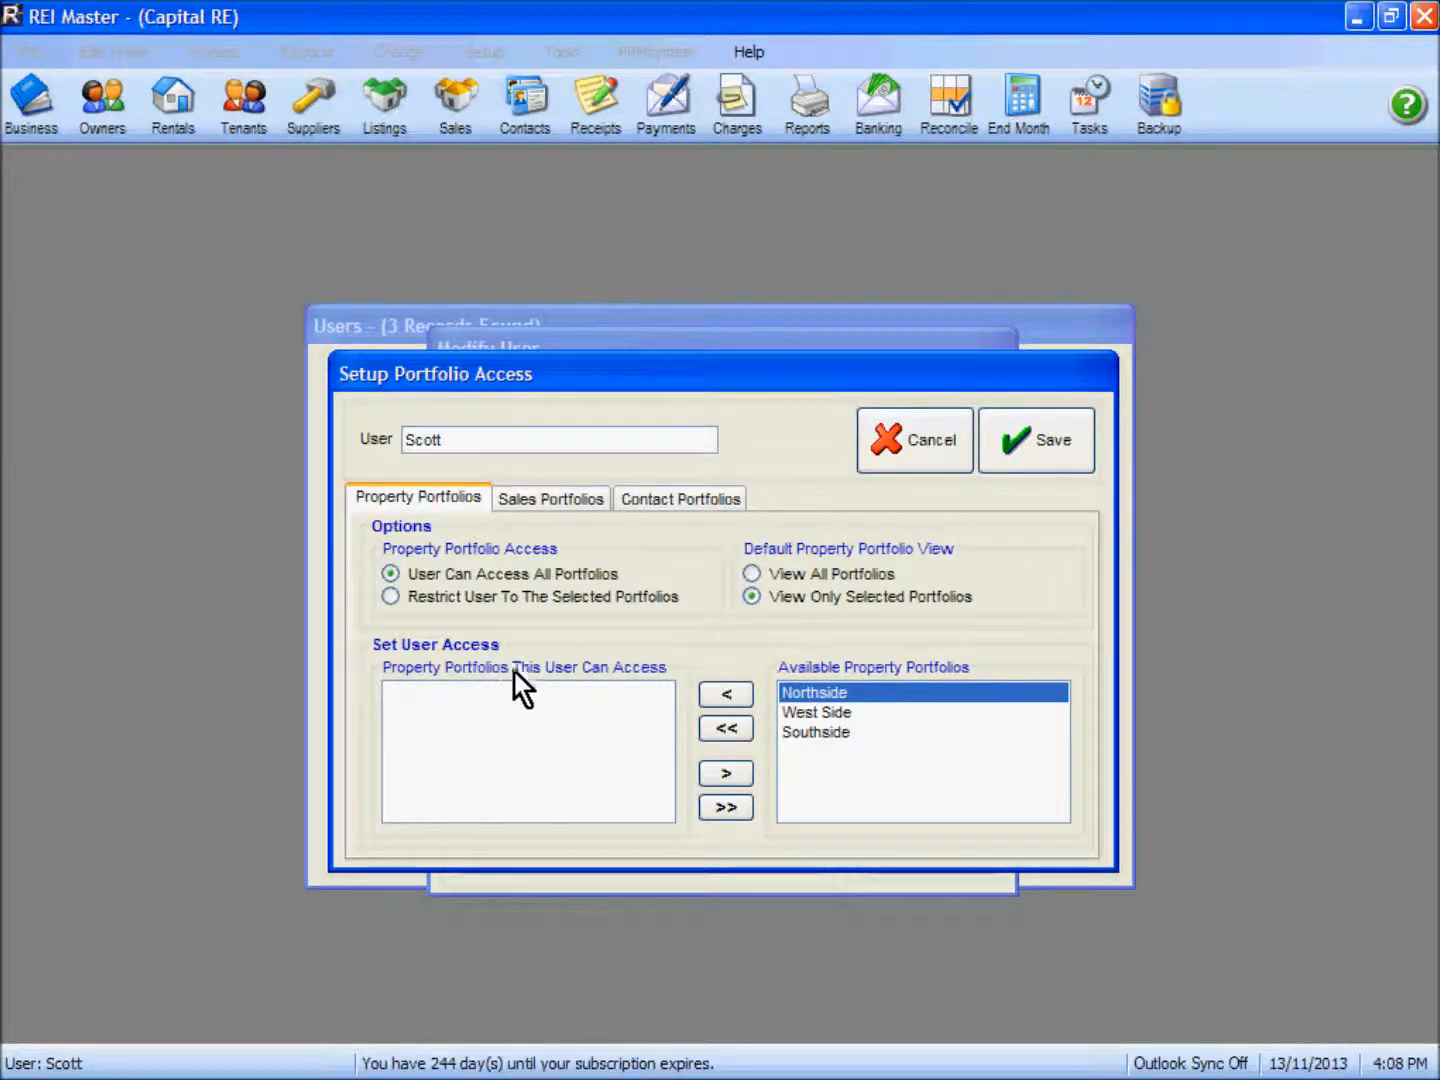
Restrict the user to selected property portfolios, grant access to West Side, save the user, and check the rental property list.
{"action": "left_click", "coordinate": [430, 597]}
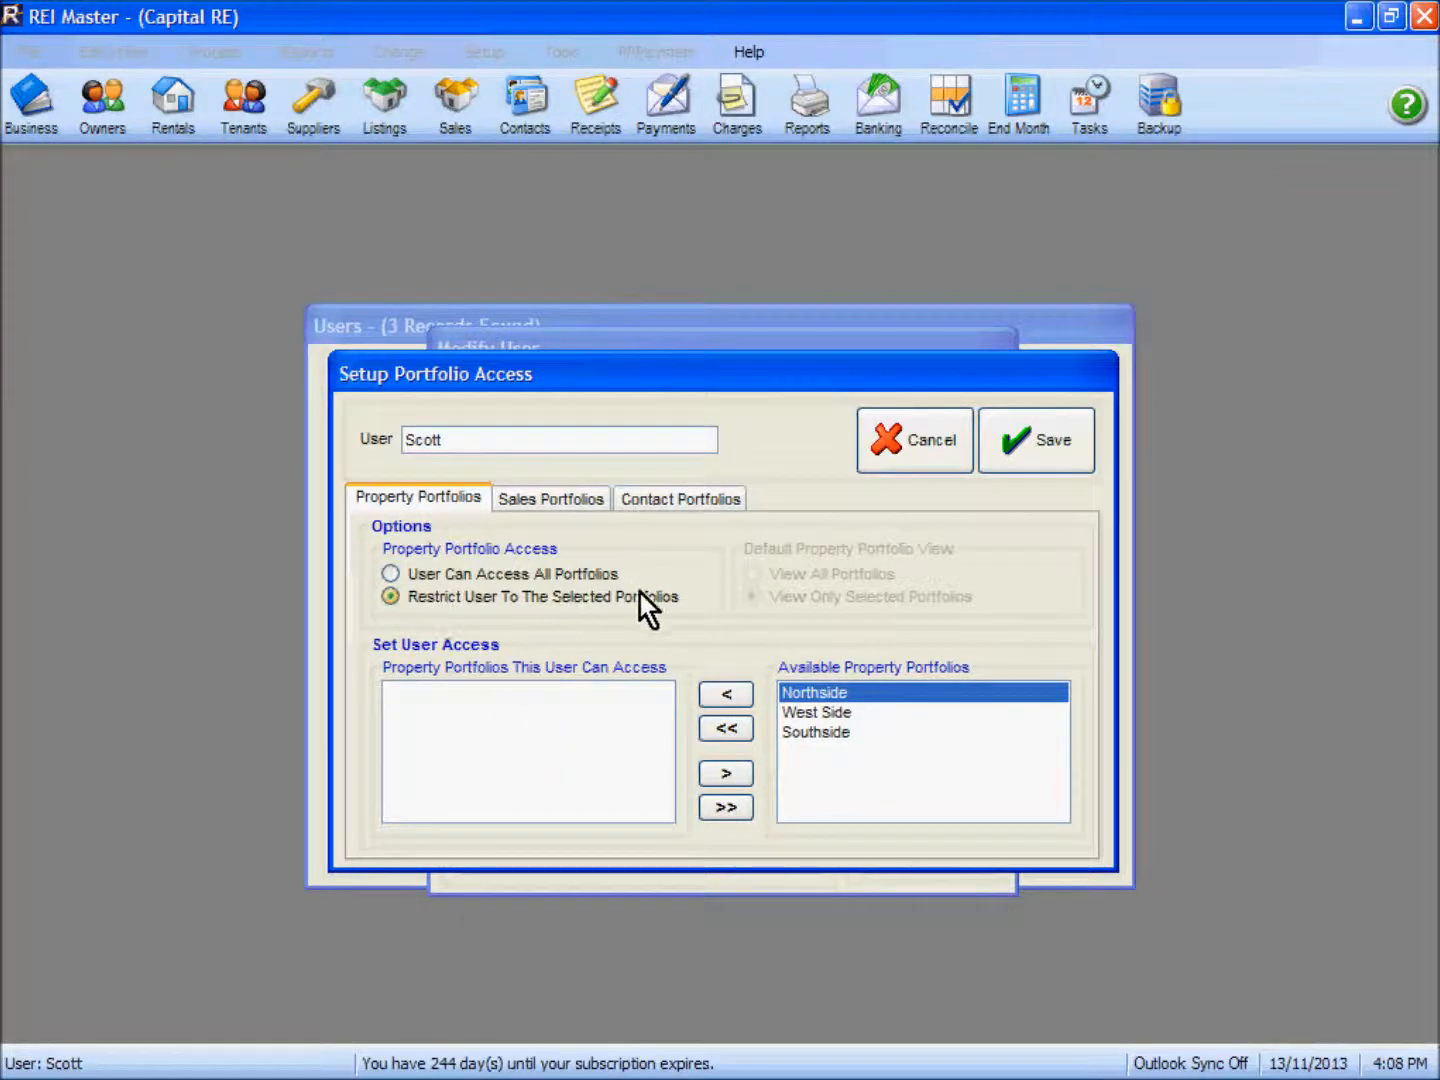
{"action": "left_click", "coordinate": [806, 714]}
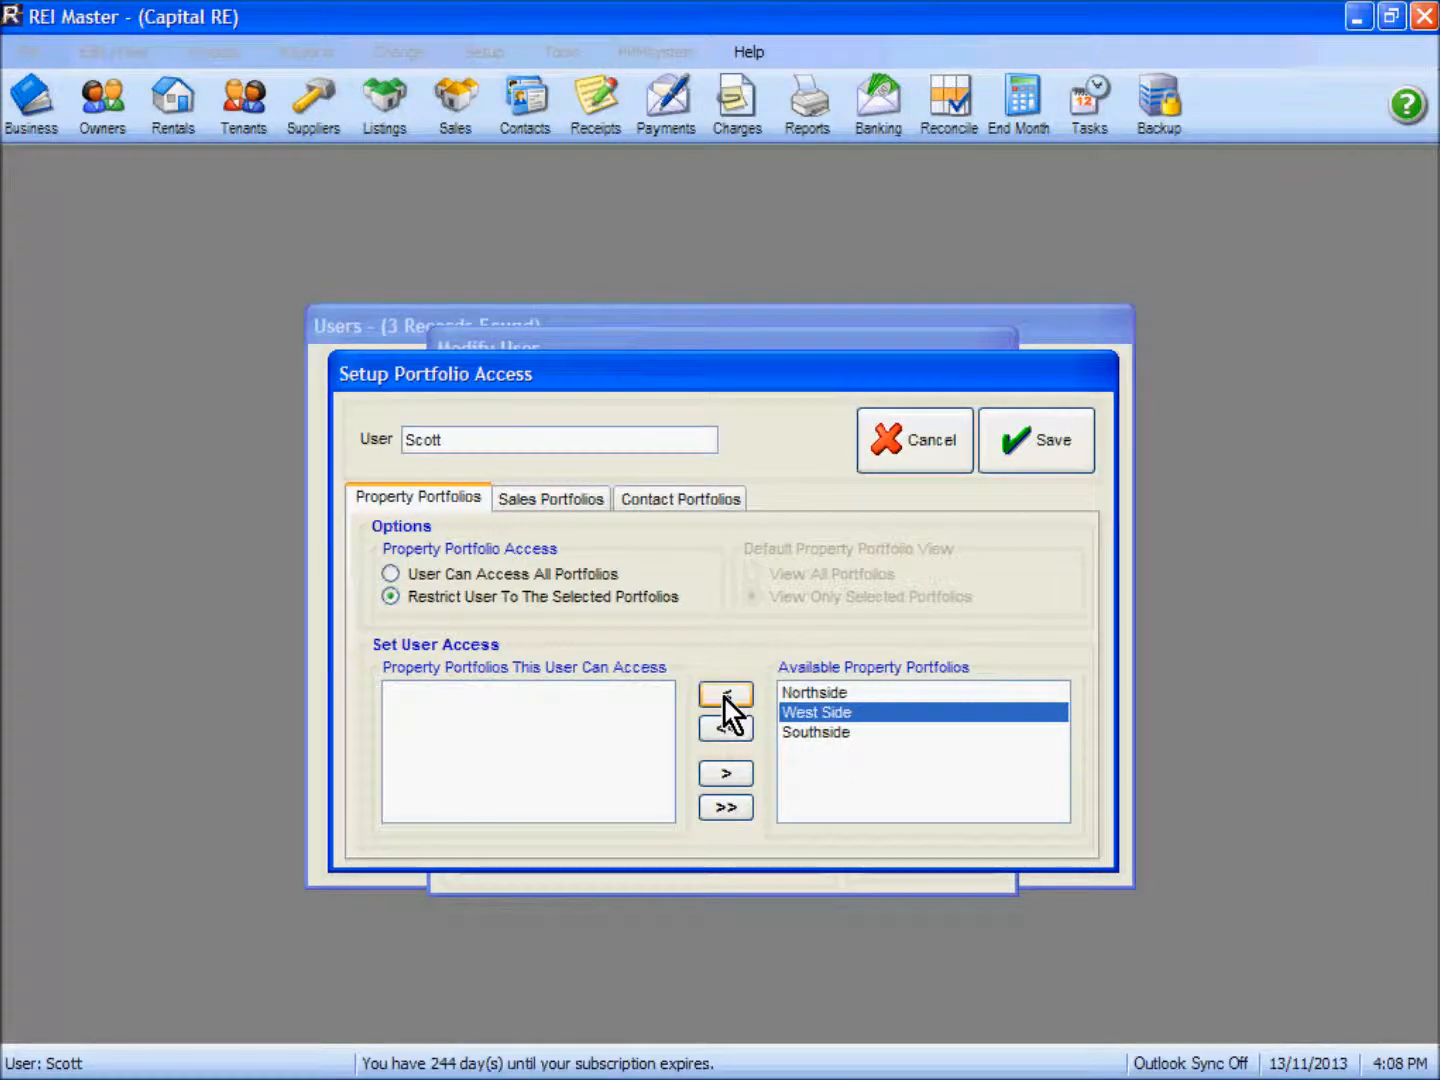
{"action": "left_click", "coordinate": [724, 694]}
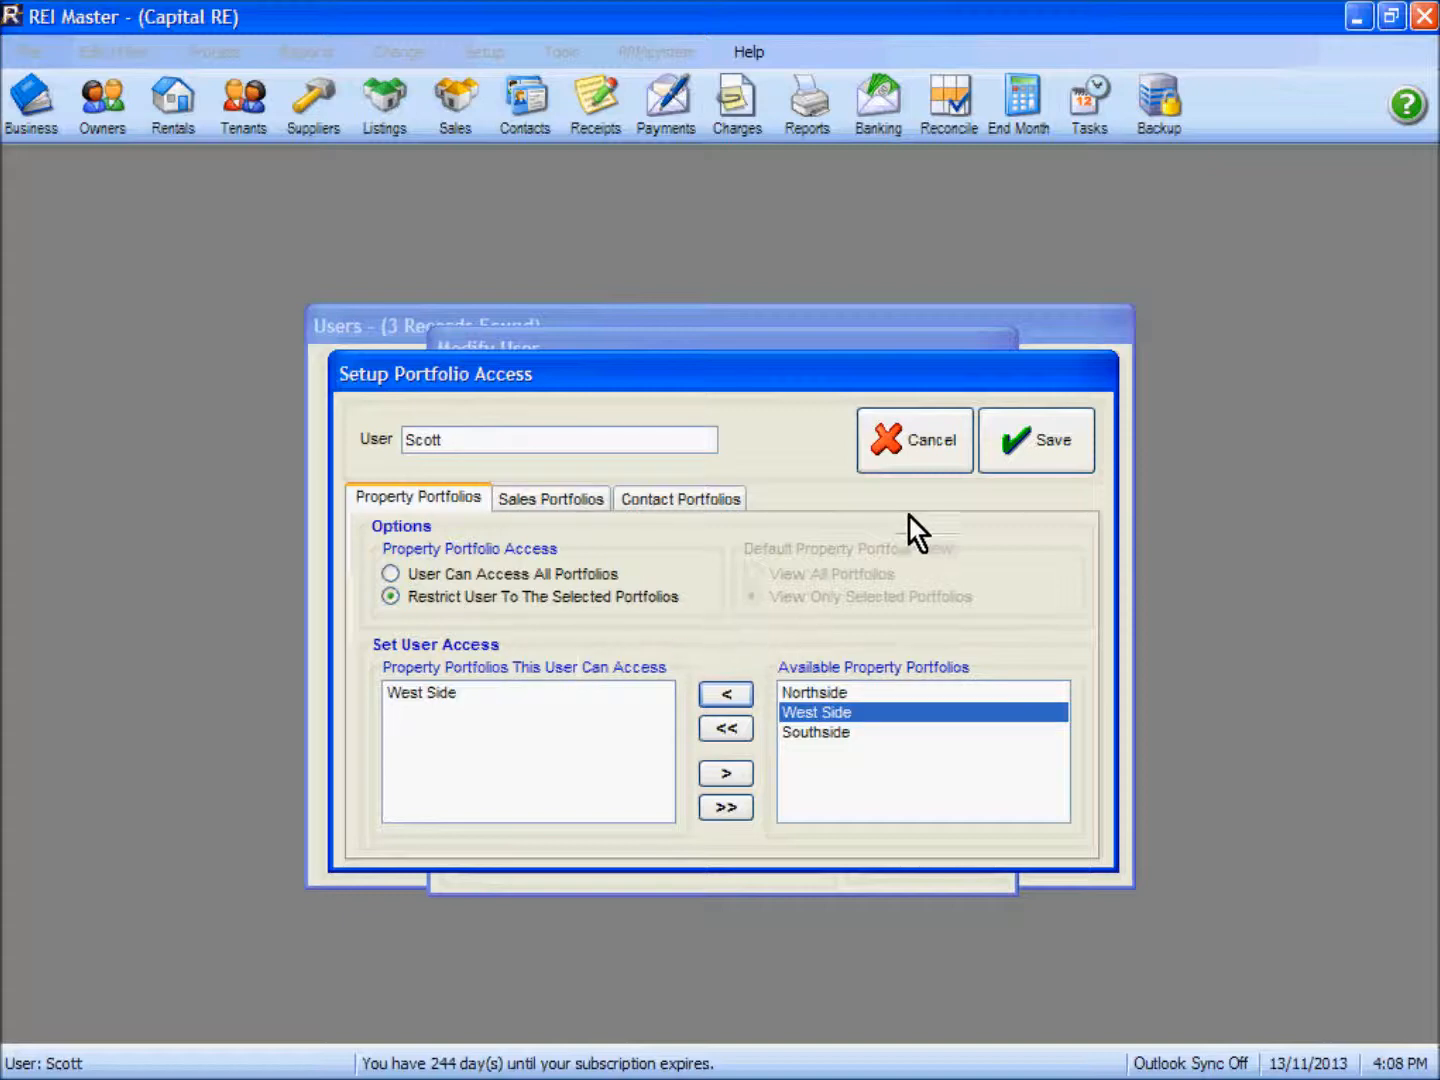
{"action": "left_click", "coordinate": [1035, 447]}
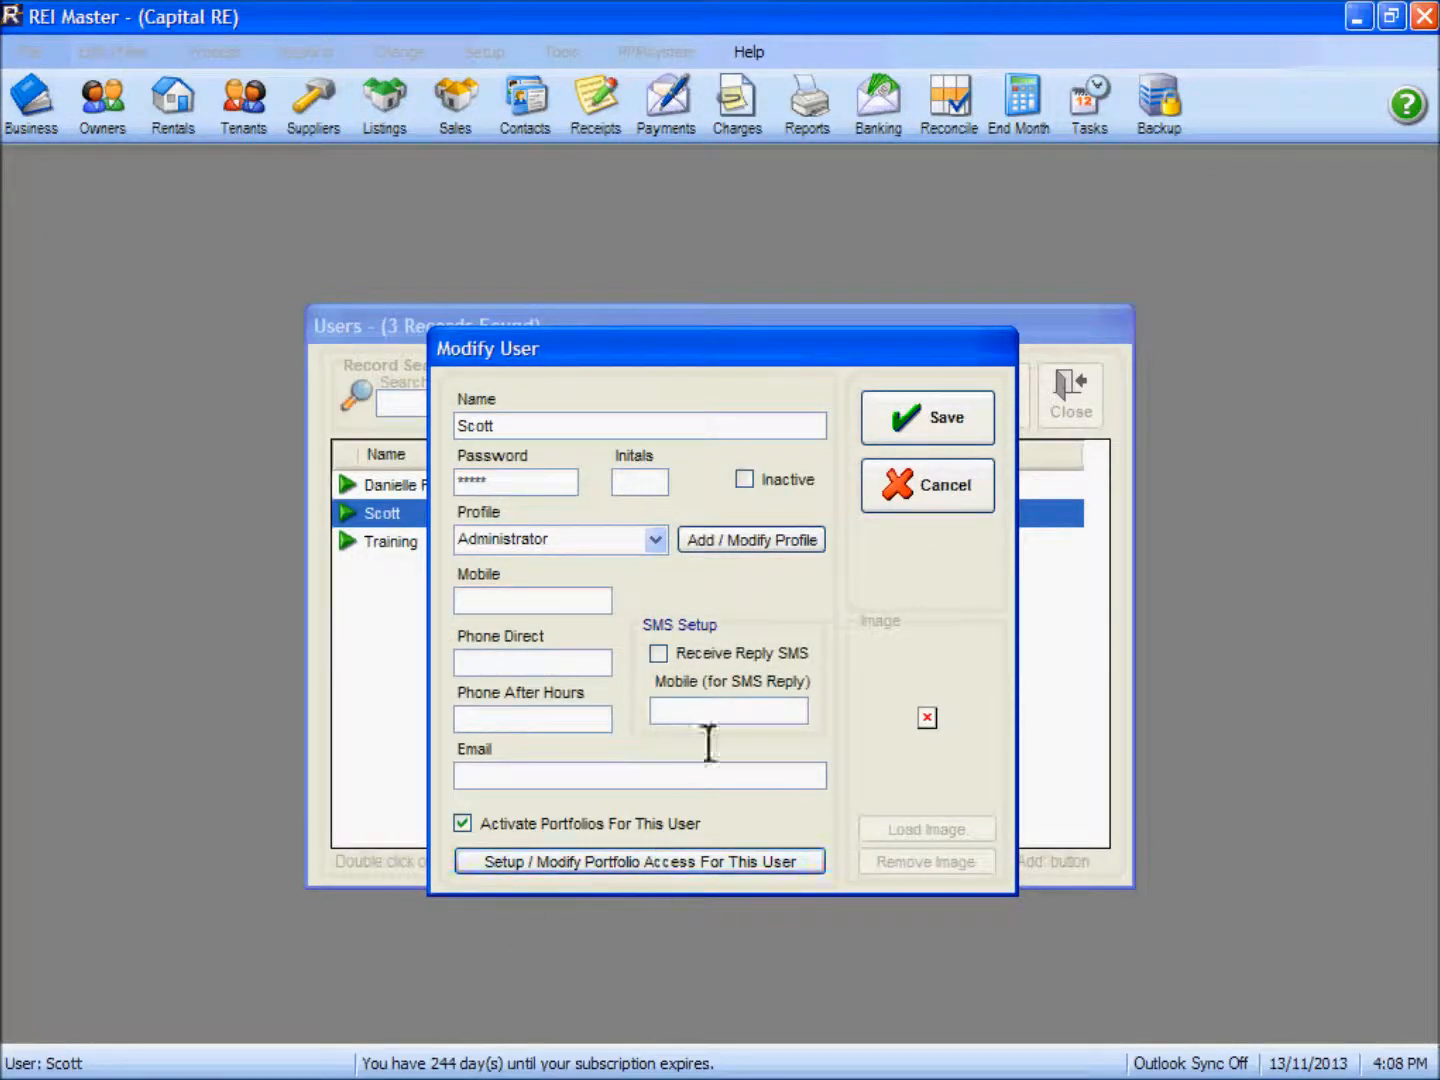
{"action": "left_click", "coordinate": [942, 419]}
{"action": "left_click", "coordinate": [1076, 403]}
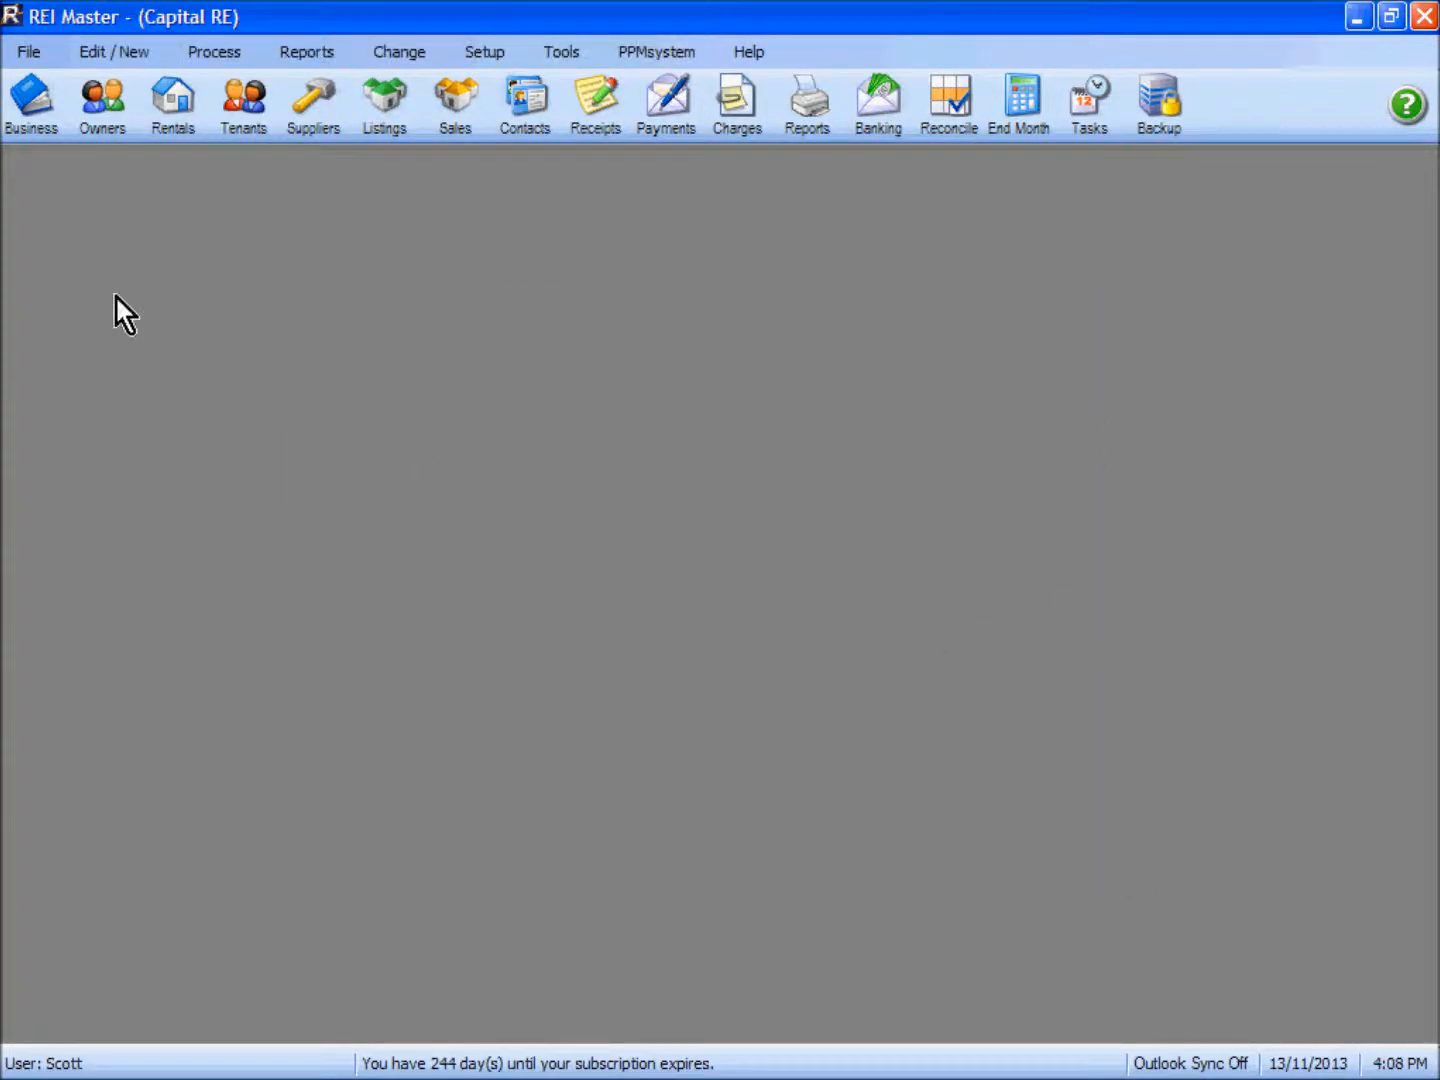
{"action": "left_click", "coordinate": [180, 111]}
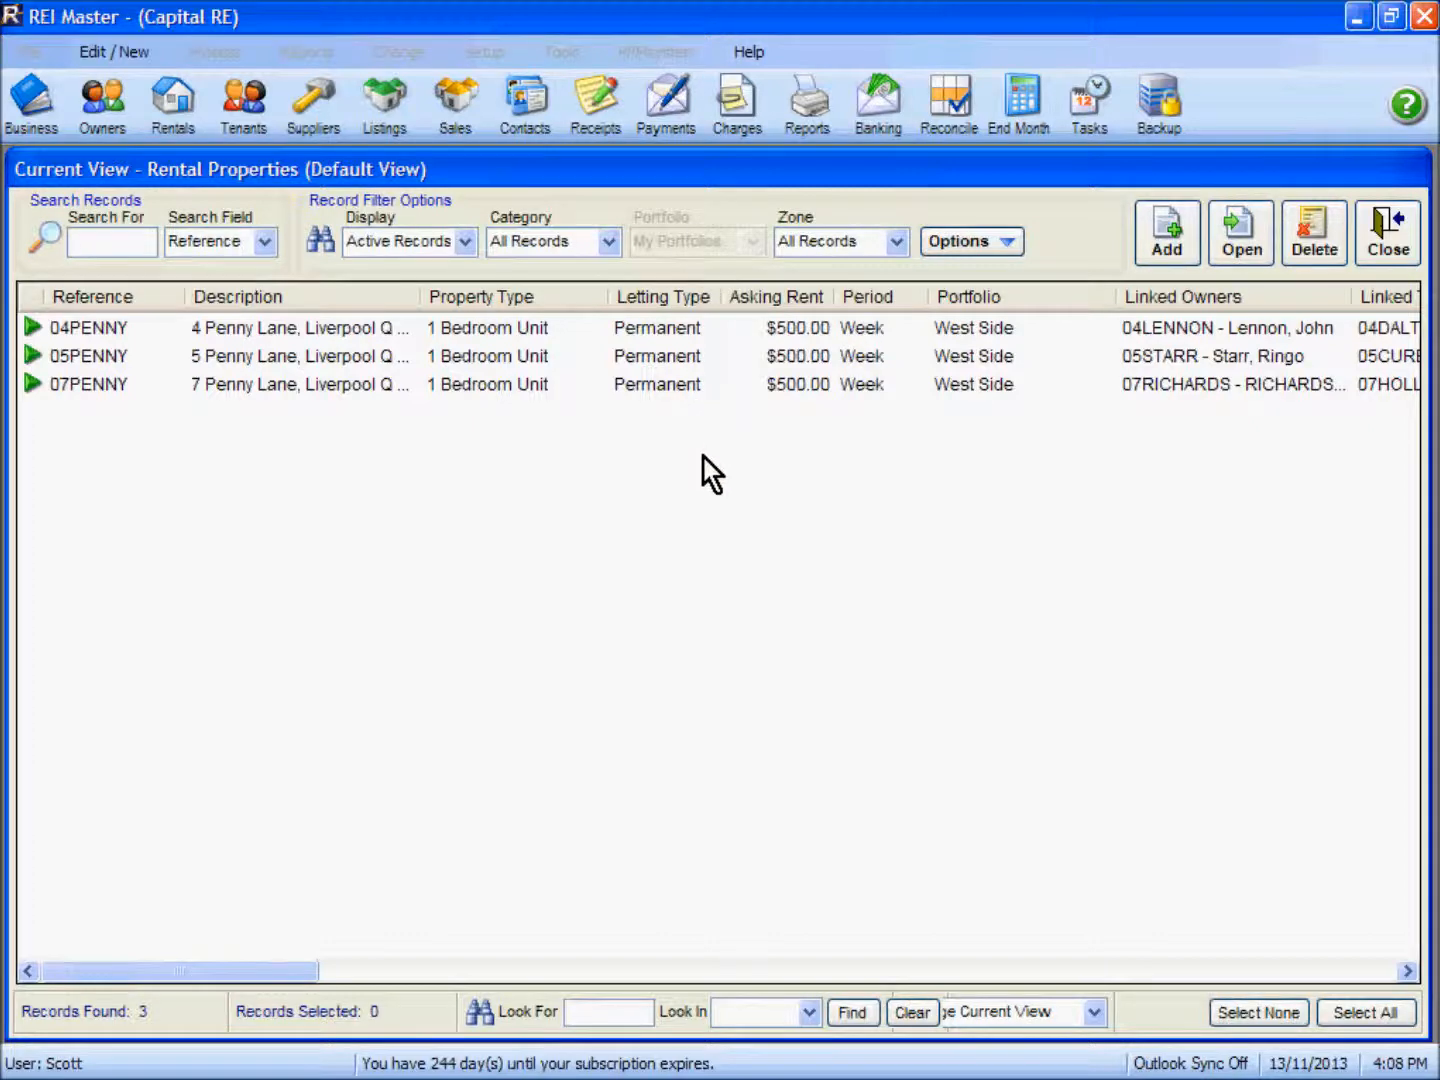
{"action": "left_click", "coordinate": [1388, 240]}
Give the signed-in user access to all property portfolios, set the default property portfolio view to View All Portfolios, and save the user.
{"action": "left_click", "coordinate": [481, 58]}
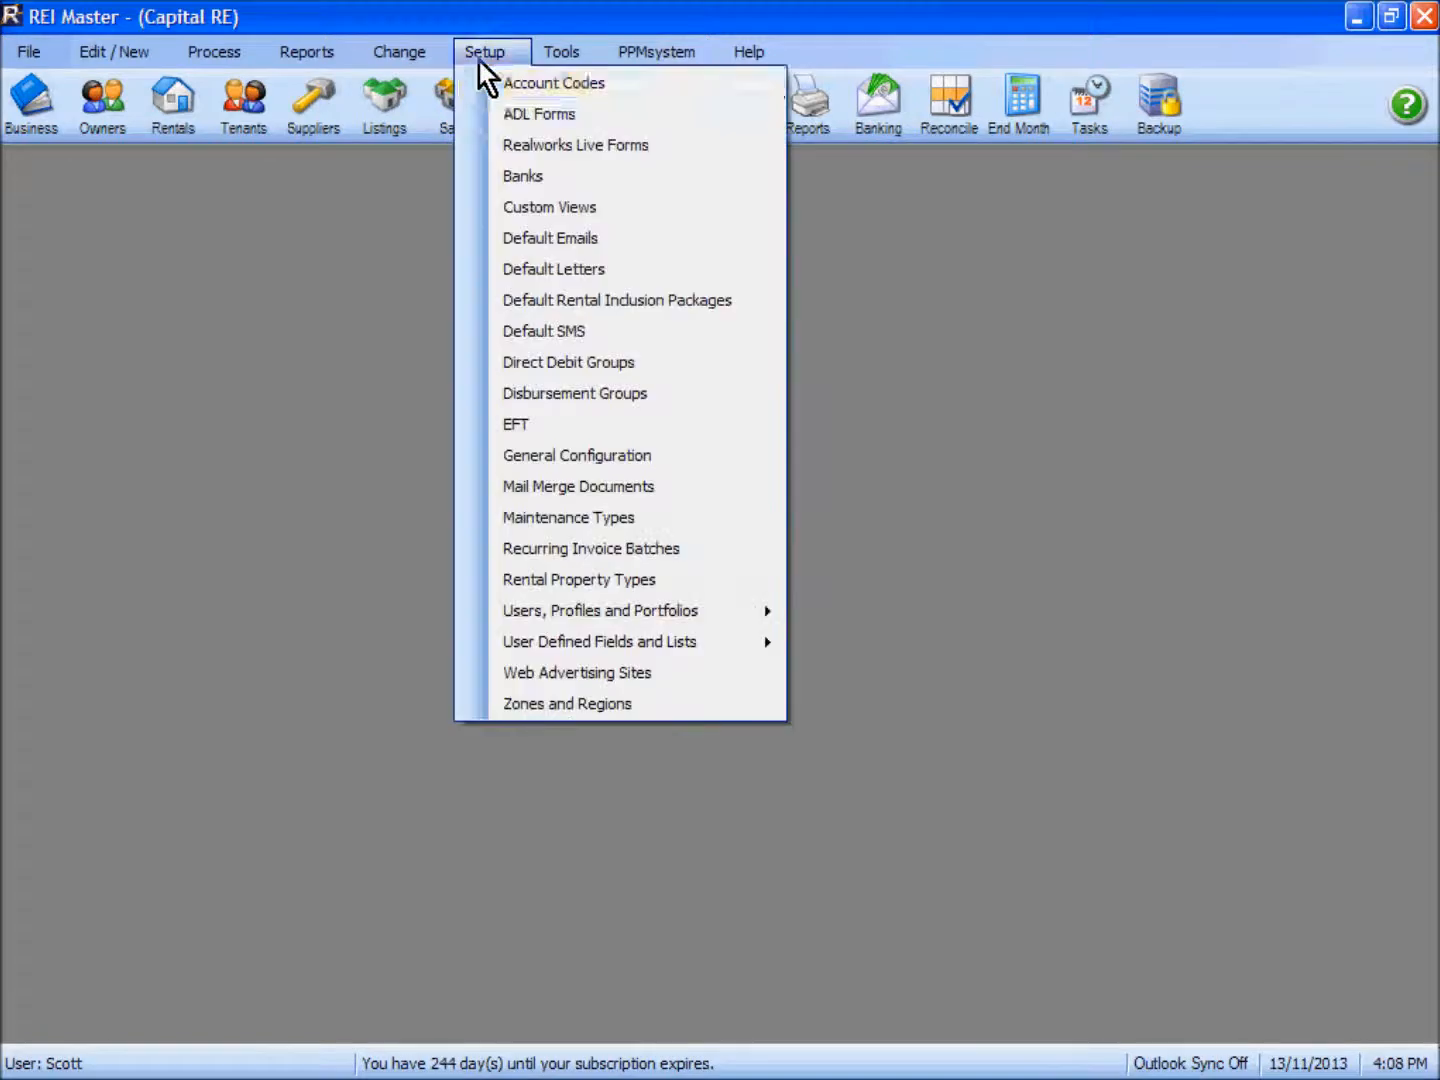
{"action": "mouse_move", "coordinate": [696, 612]}
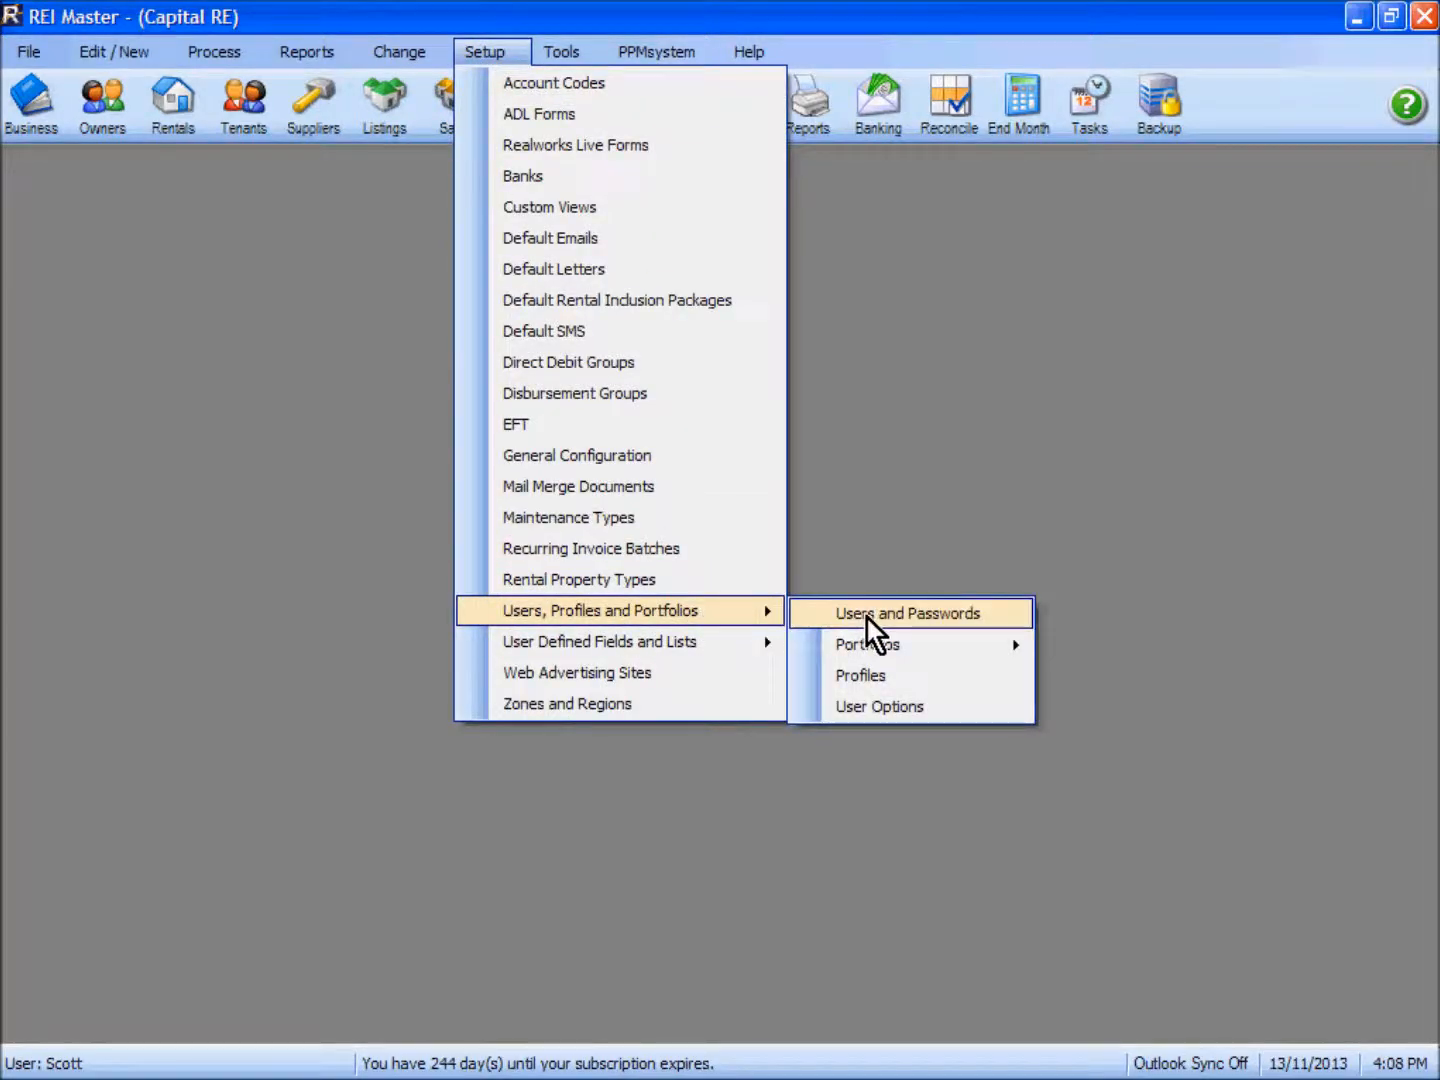
{"action": "left_click", "coordinate": [867, 615]}
{"action": "double_click", "coordinate": [407, 511]}
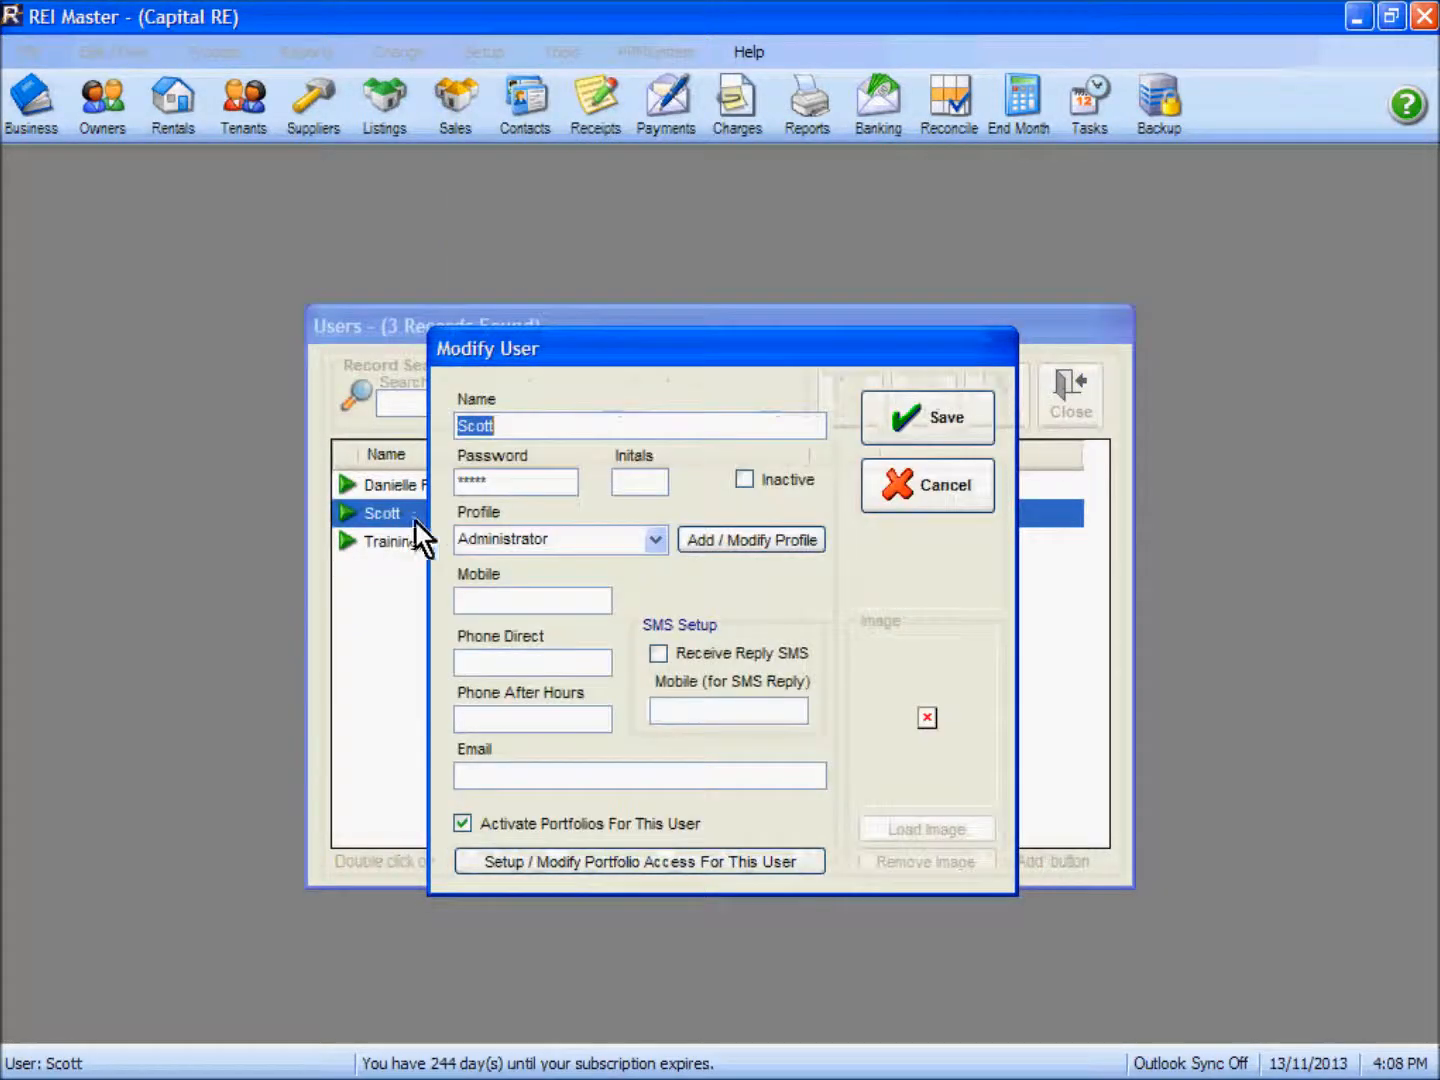
{"action": "left_click", "coordinate": [552, 868]}
{"action": "left_click", "coordinate": [468, 576]}
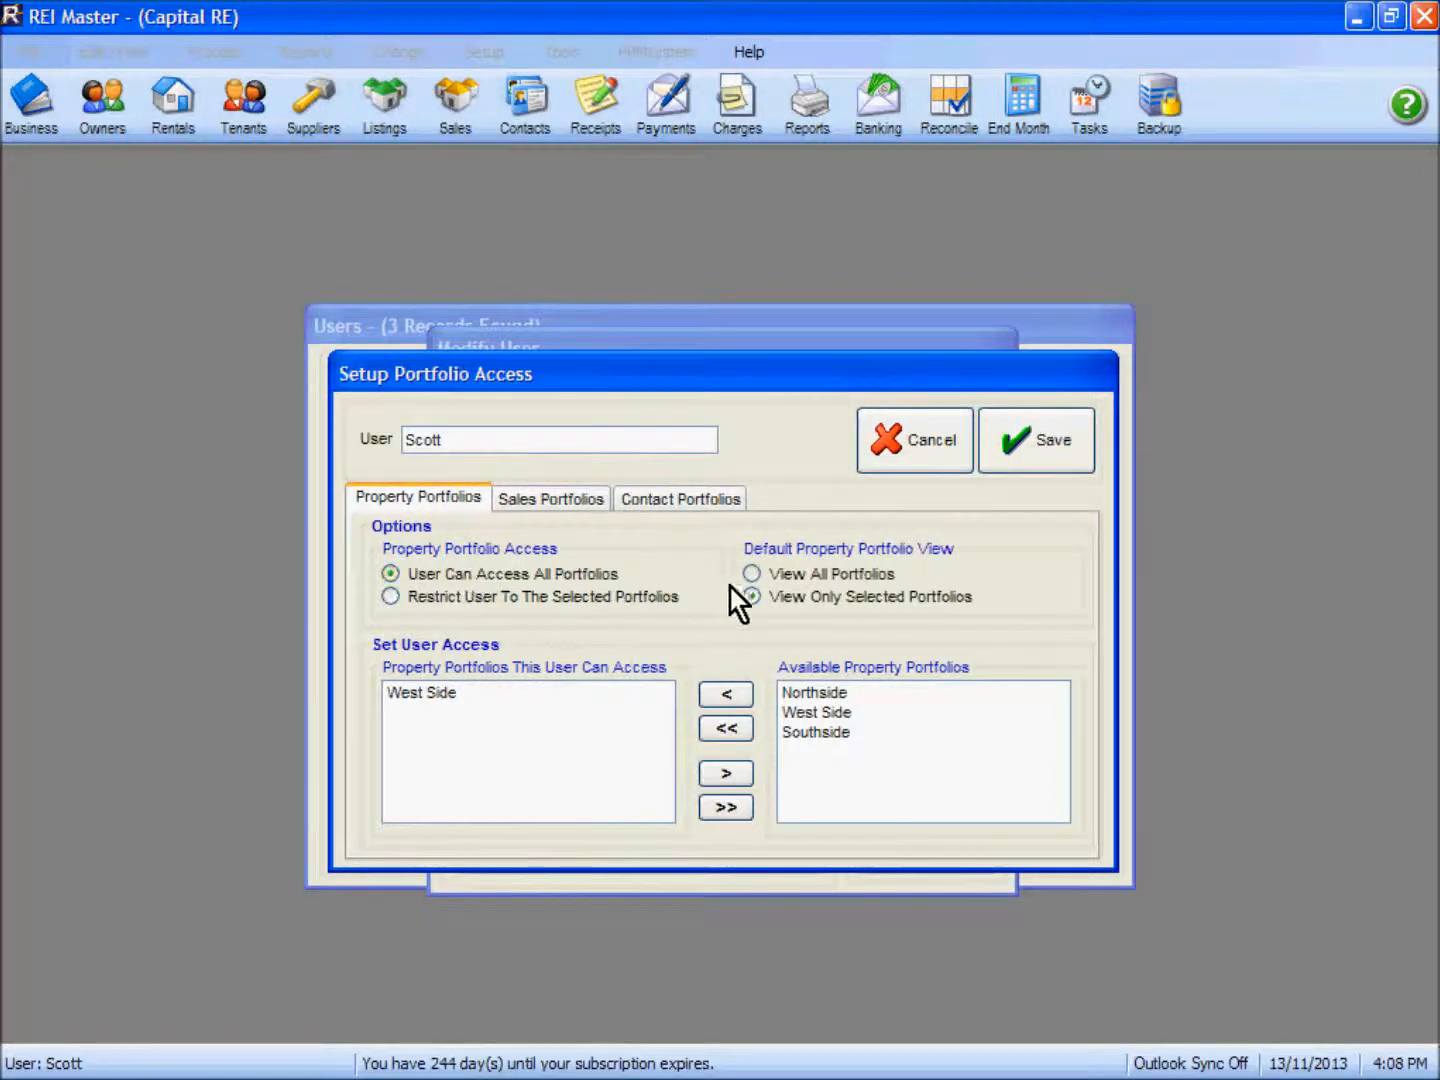
{"action": "left_click", "coordinate": [788, 571]}
{"action": "left_click", "coordinate": [1036, 446]}
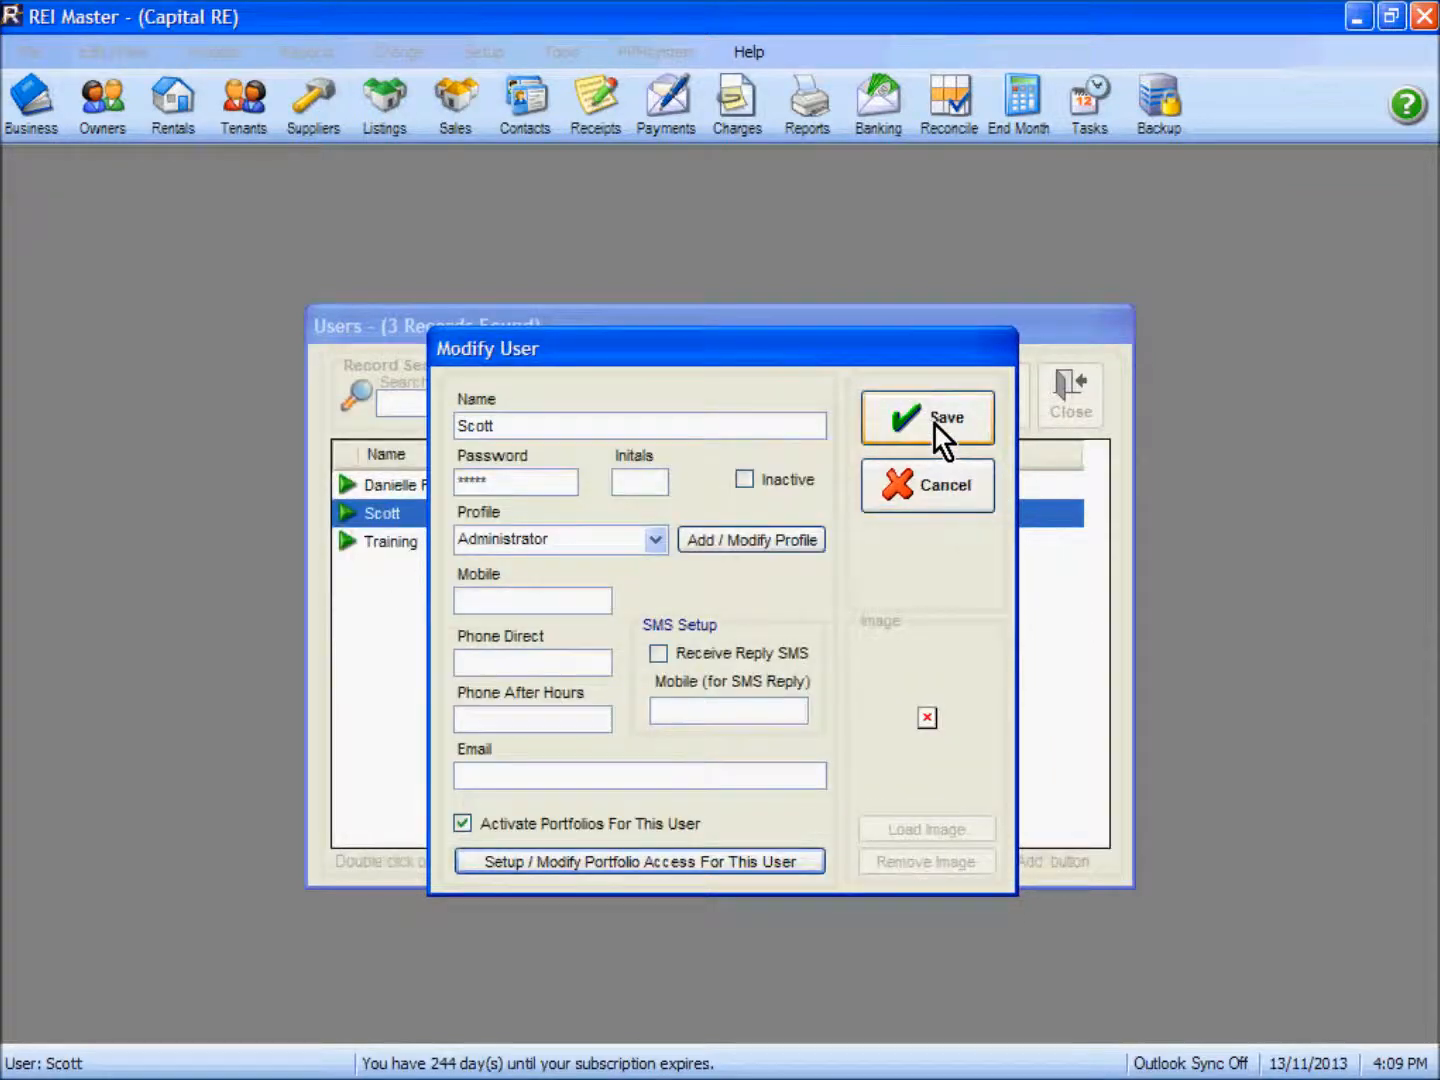
{"action": "left_click", "coordinate": [934, 426]}
{"action": "left_click", "coordinate": [1062, 410]}
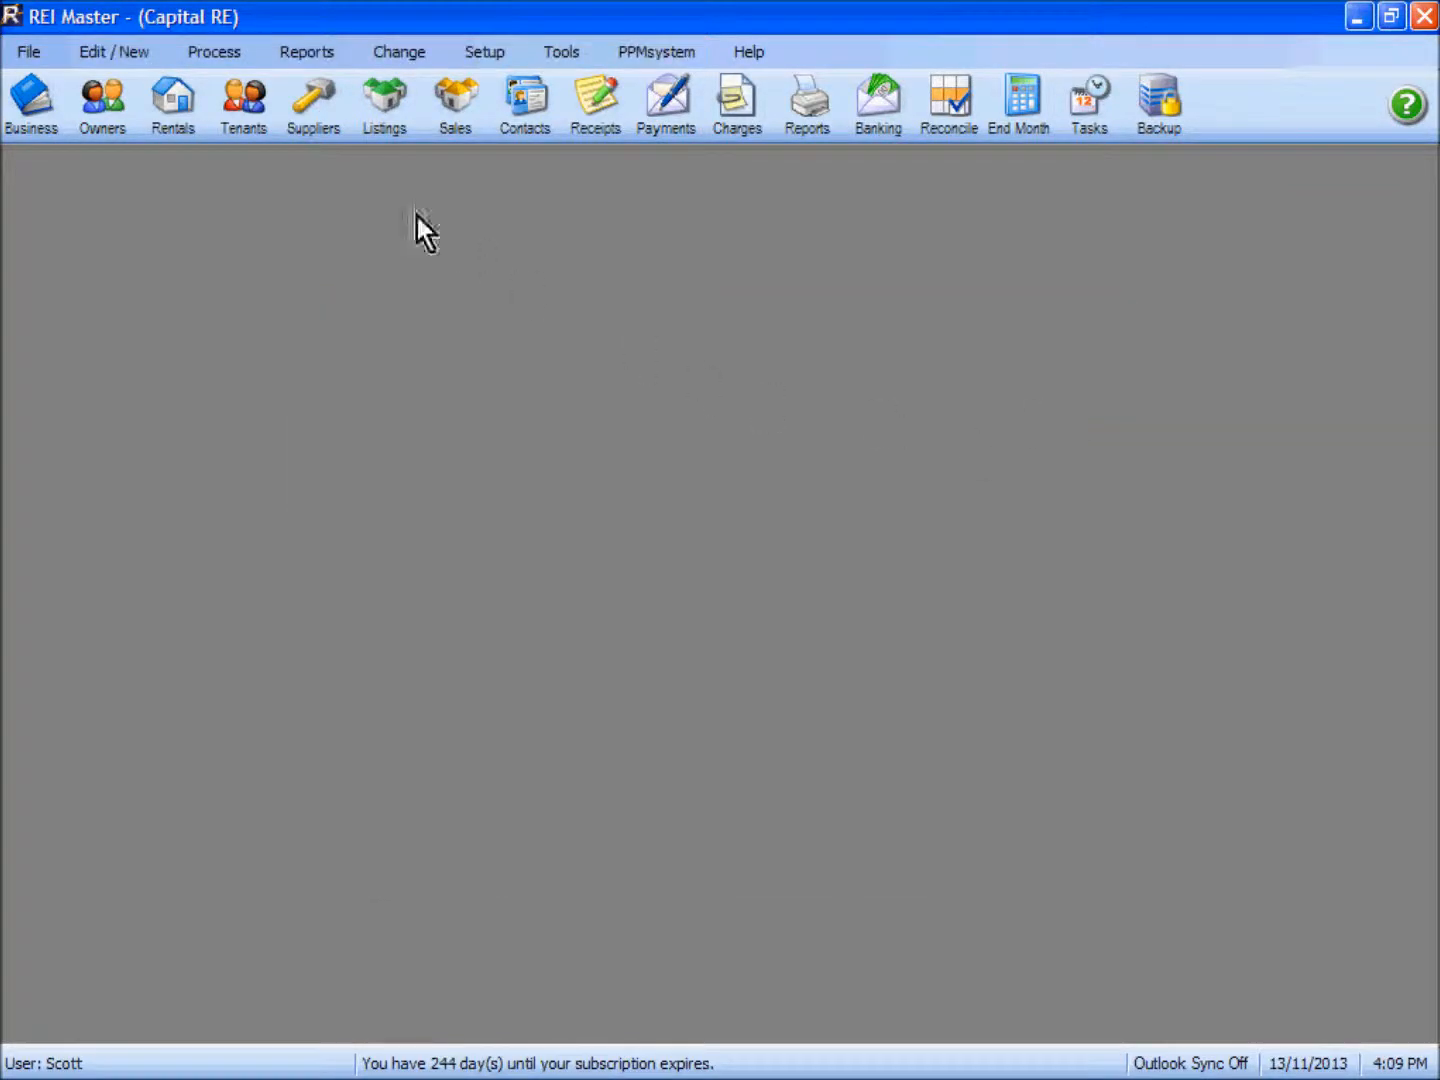
Filter the rental property list by the Northside, Southside and West Side portfolios in turn, and close the list.
{"action": "left_click", "coordinate": [191, 108]}
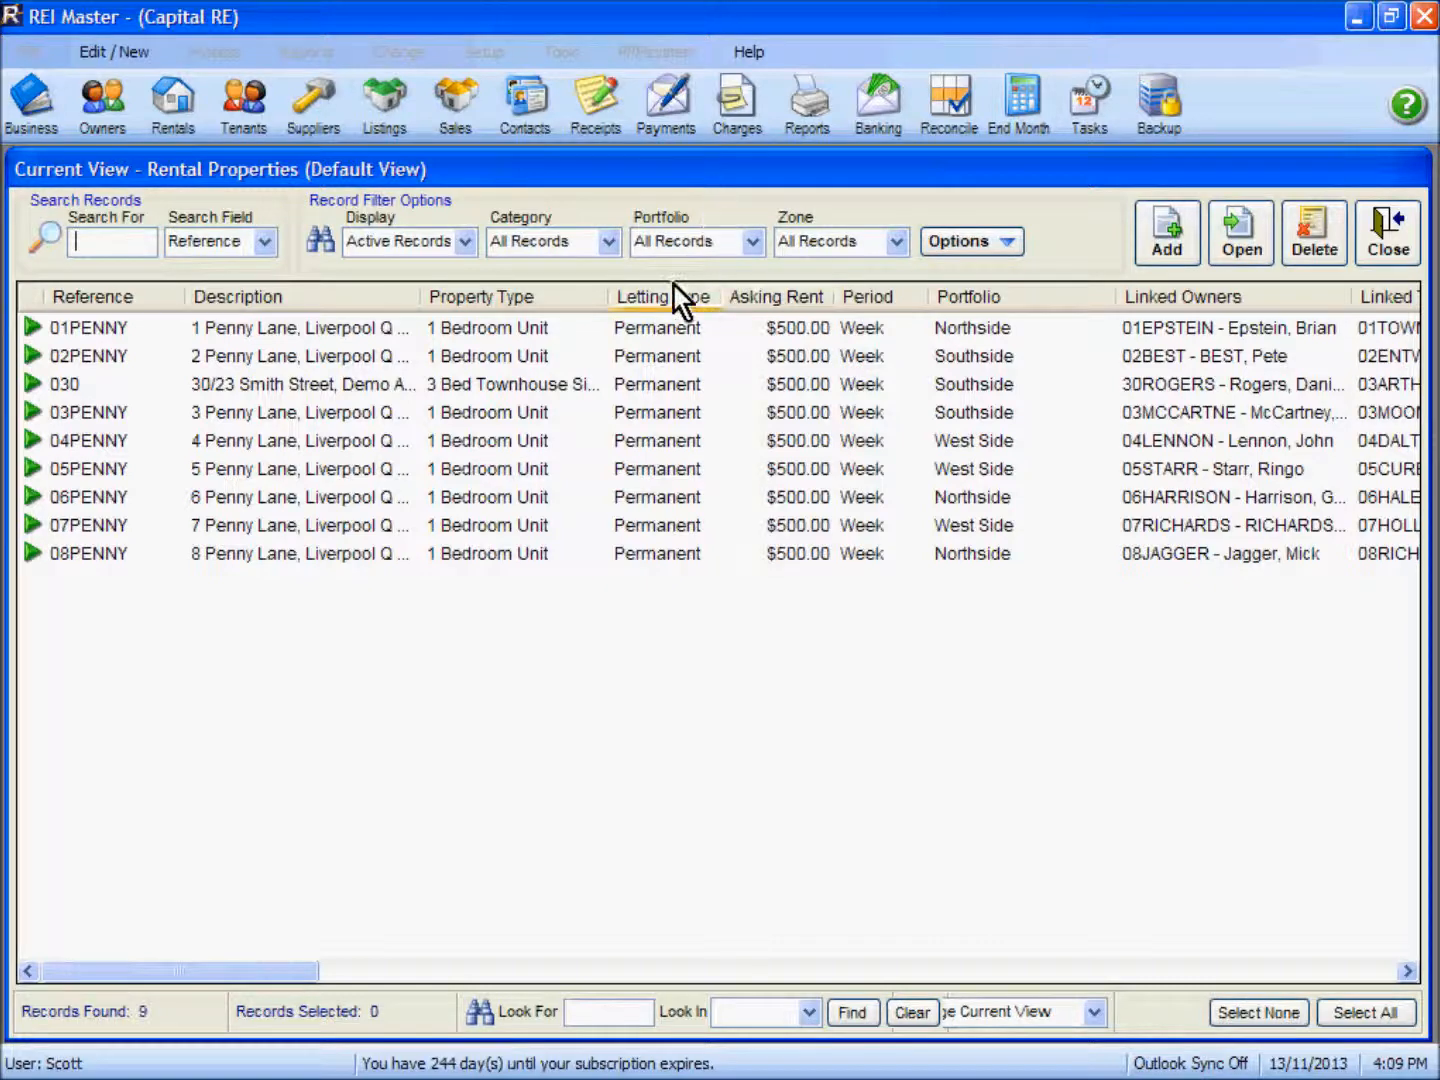
{"action": "left_click", "coordinate": [754, 242]}
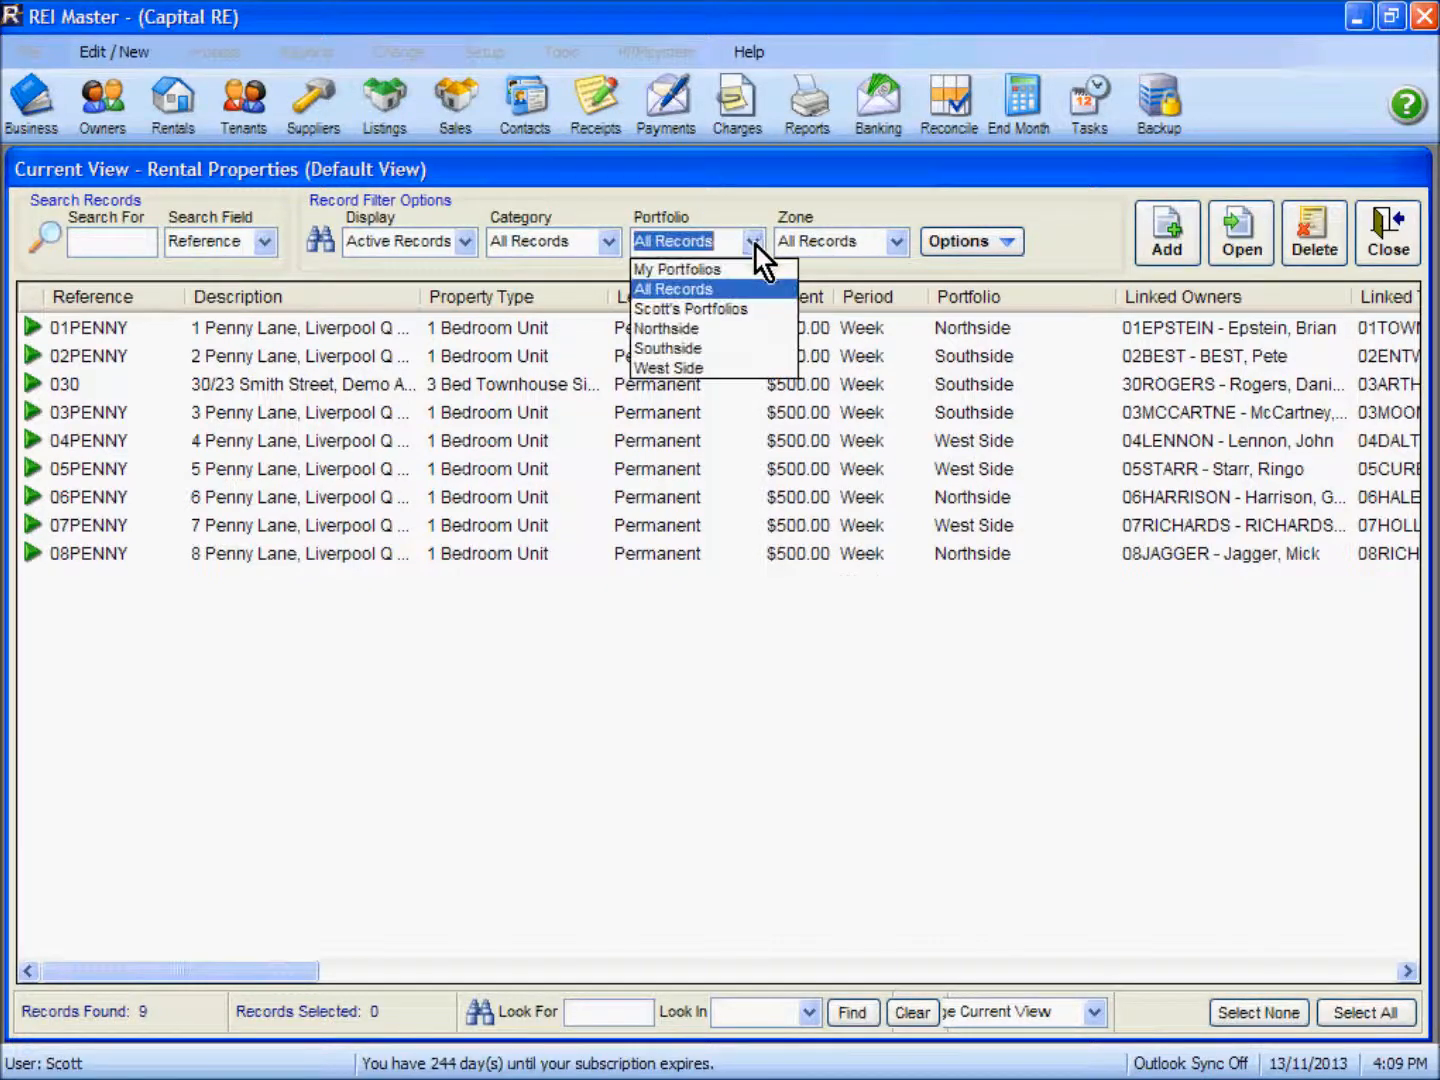
{"action": "left_click", "coordinate": [668, 331]}
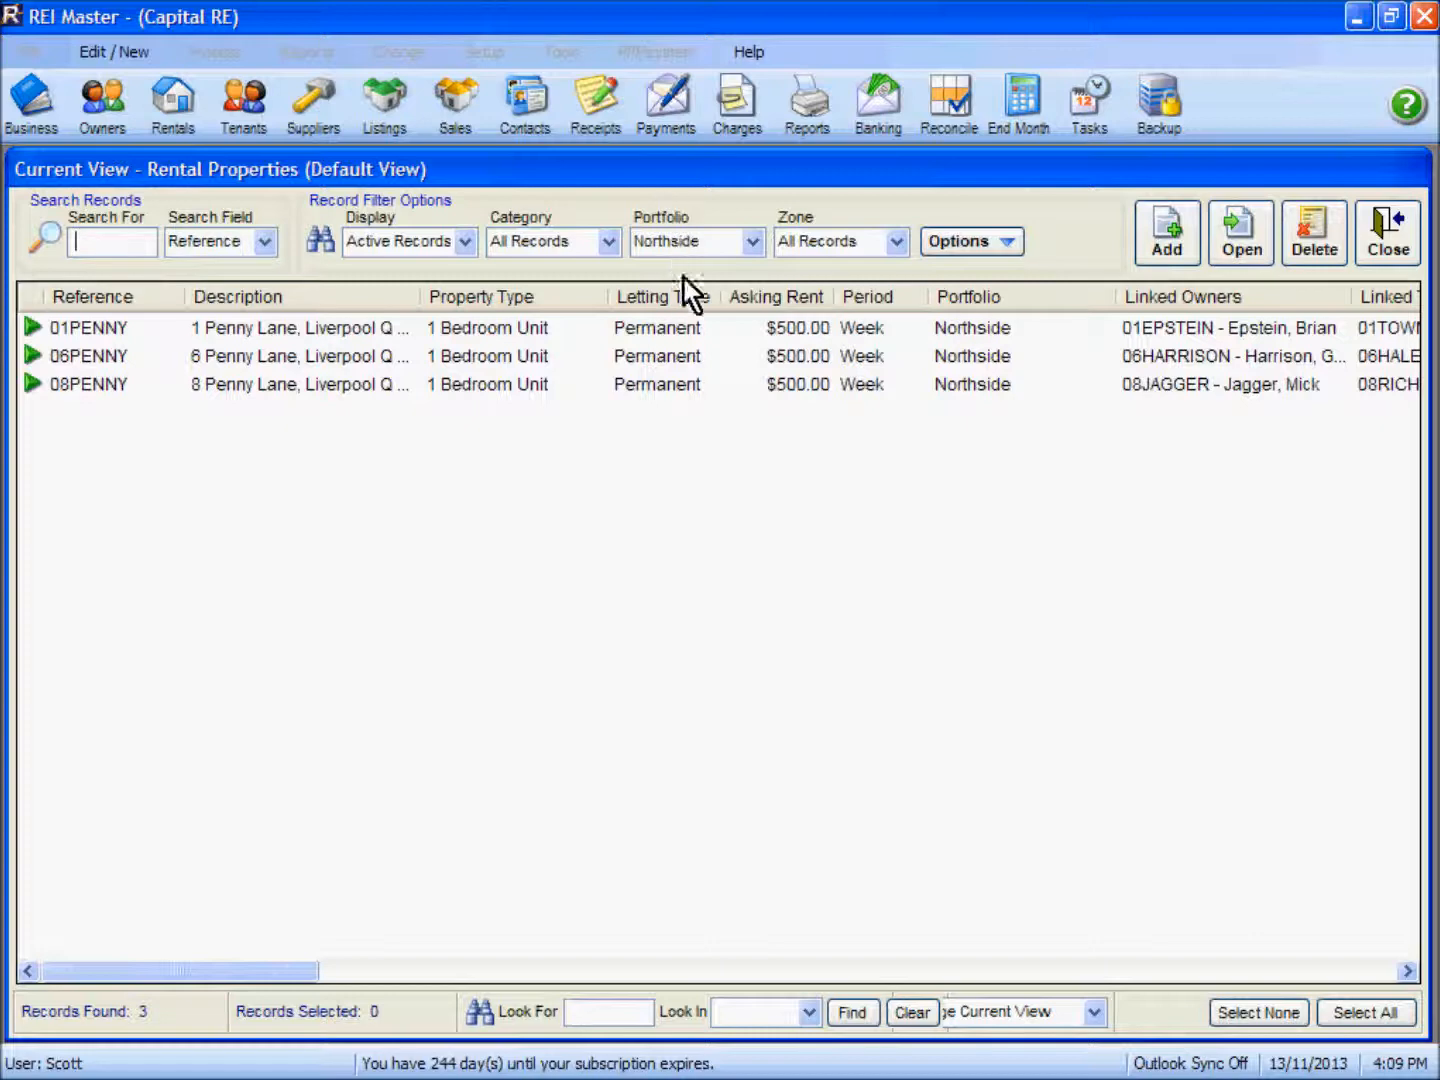
{"action": "left_click", "coordinate": [750, 245]}
{"action": "left_click", "coordinate": [684, 348]}
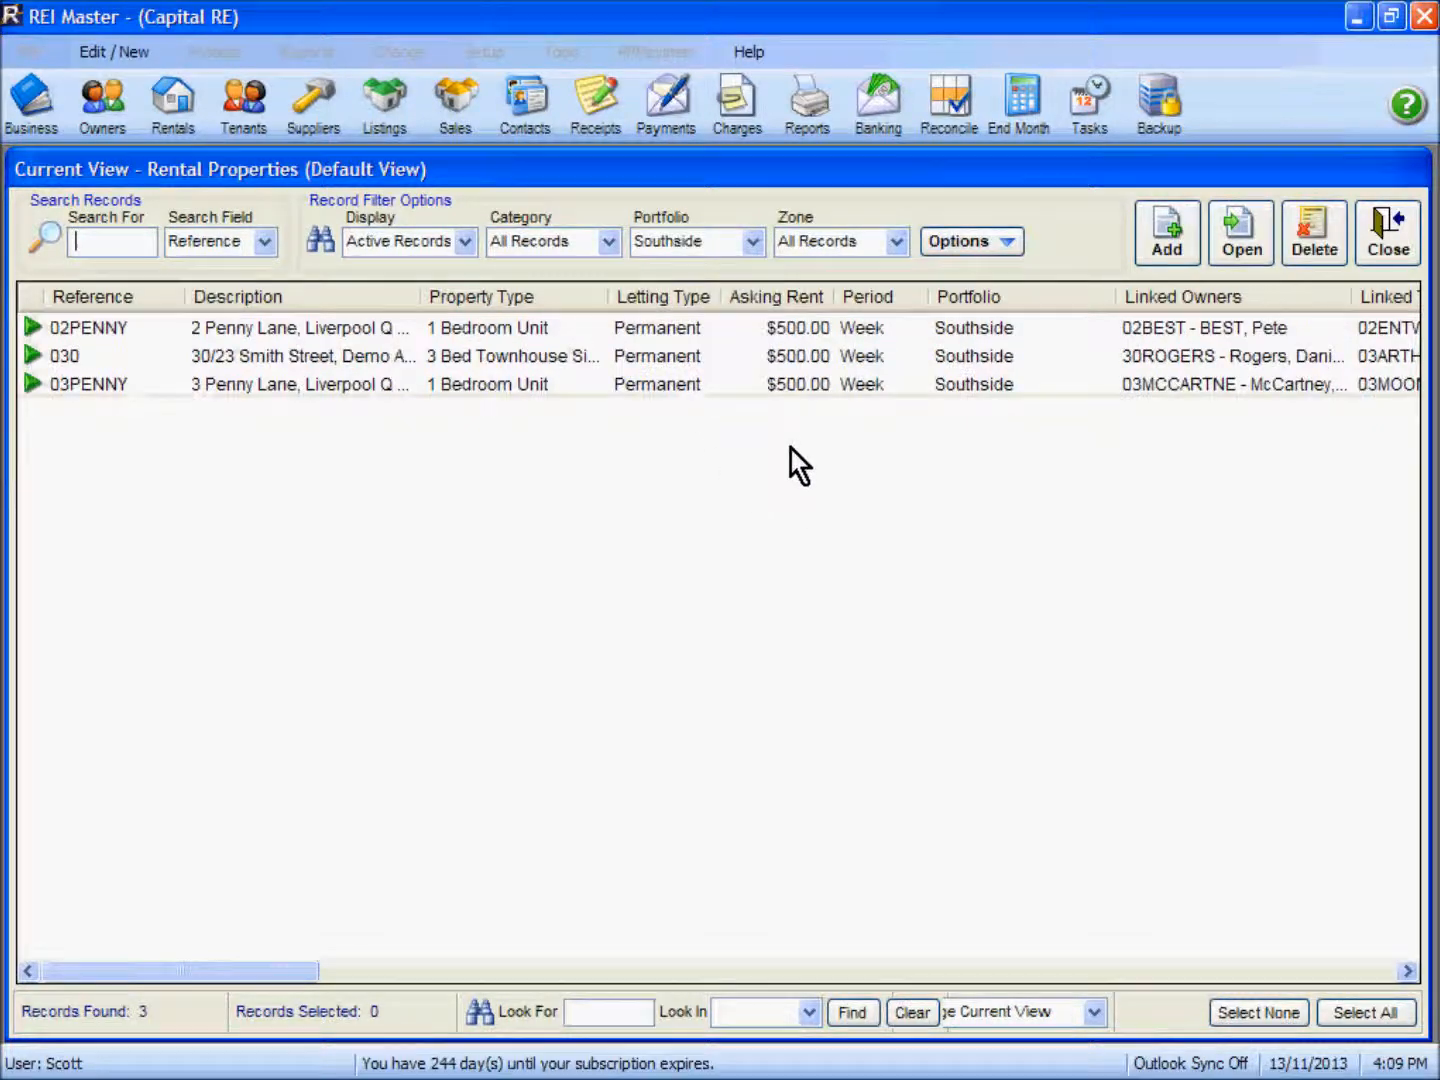
{"action": "left_click", "coordinate": [754, 247]}
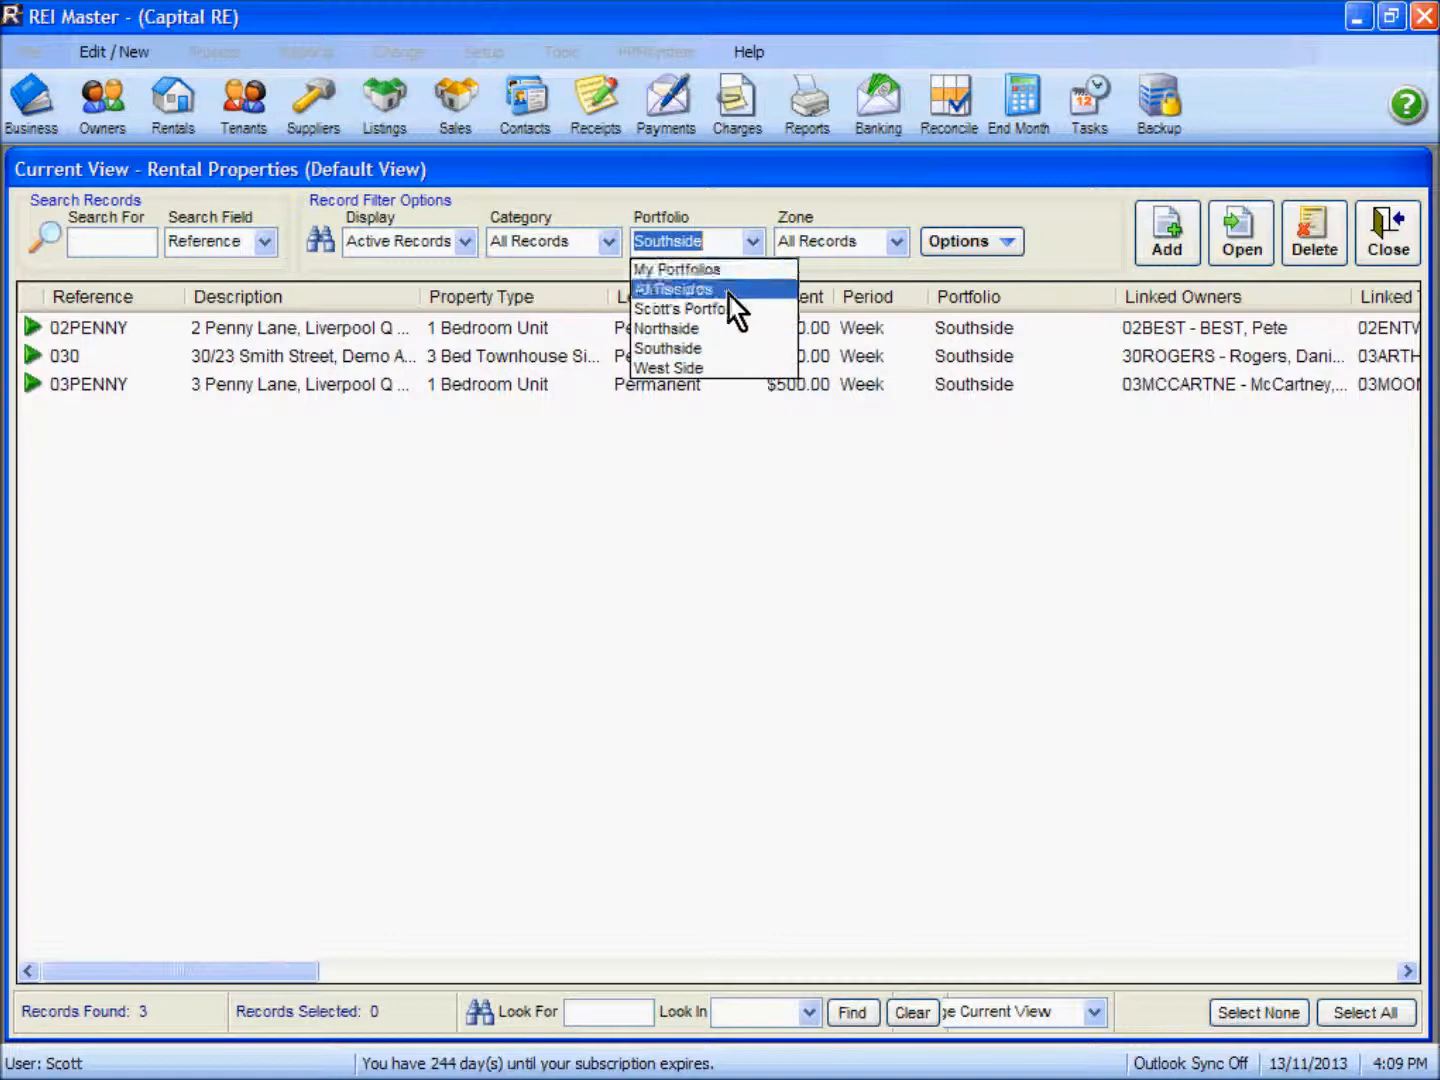
{"action": "left_click", "coordinate": [713, 370]}
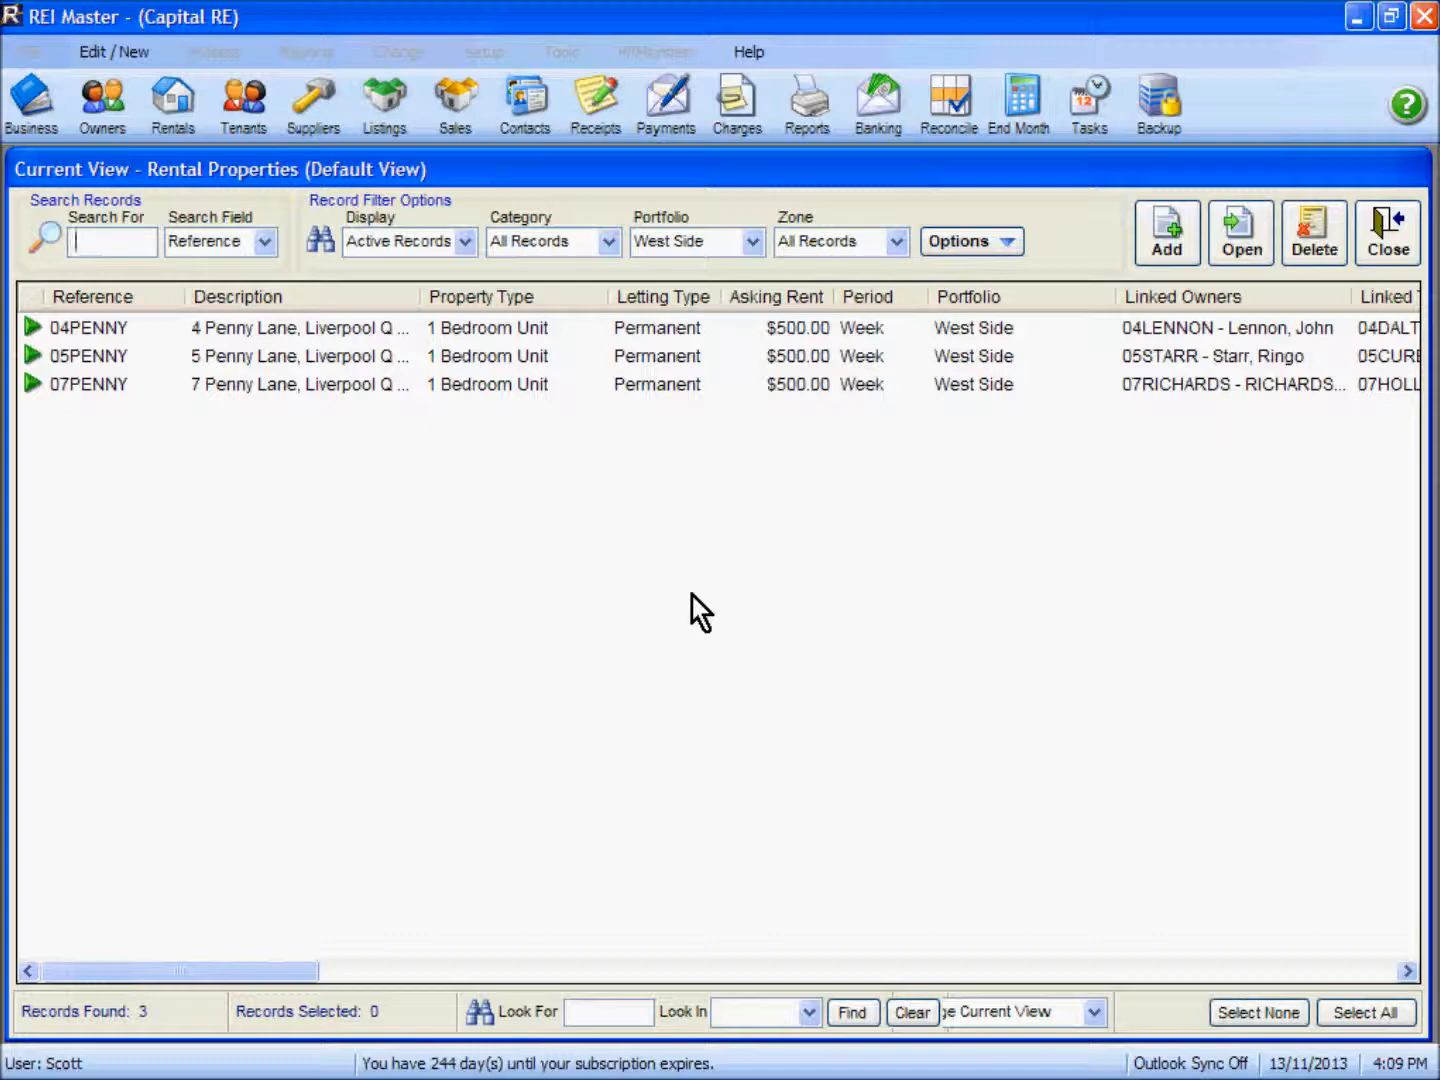
{"action": "left_click", "coordinate": [1397, 240]}
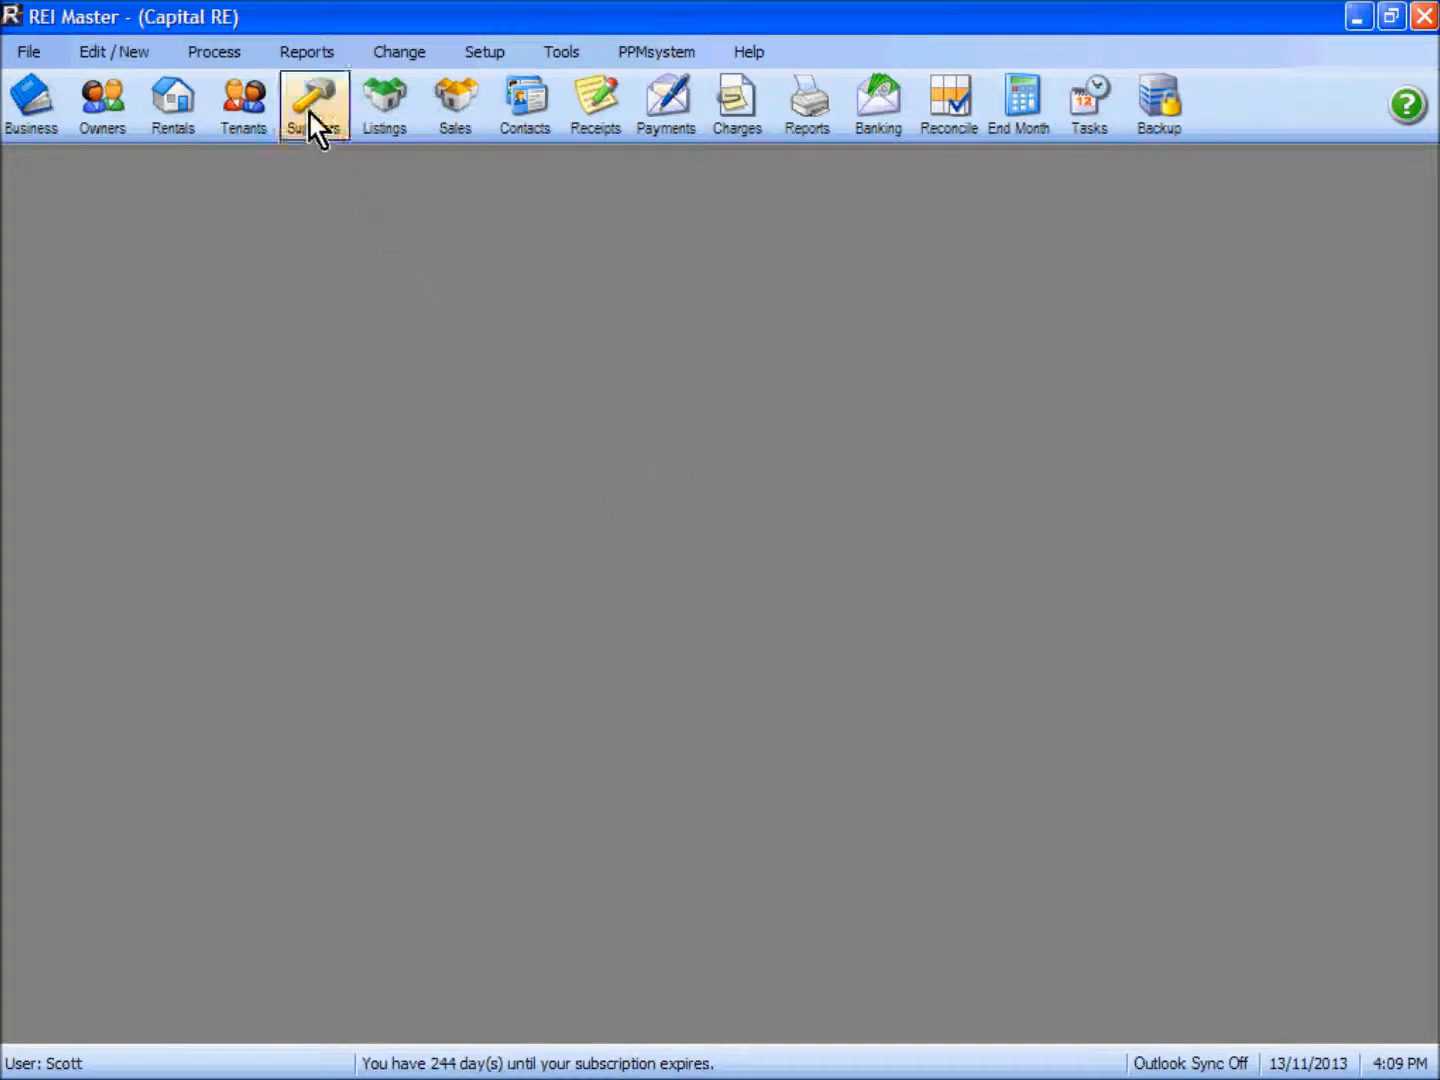
Examine the portfolio choices in the parameters of the Management - Fee Report (Monthly Comparison), and close the report windows without printing.
{"action": "left_click", "coordinate": [308, 51]}
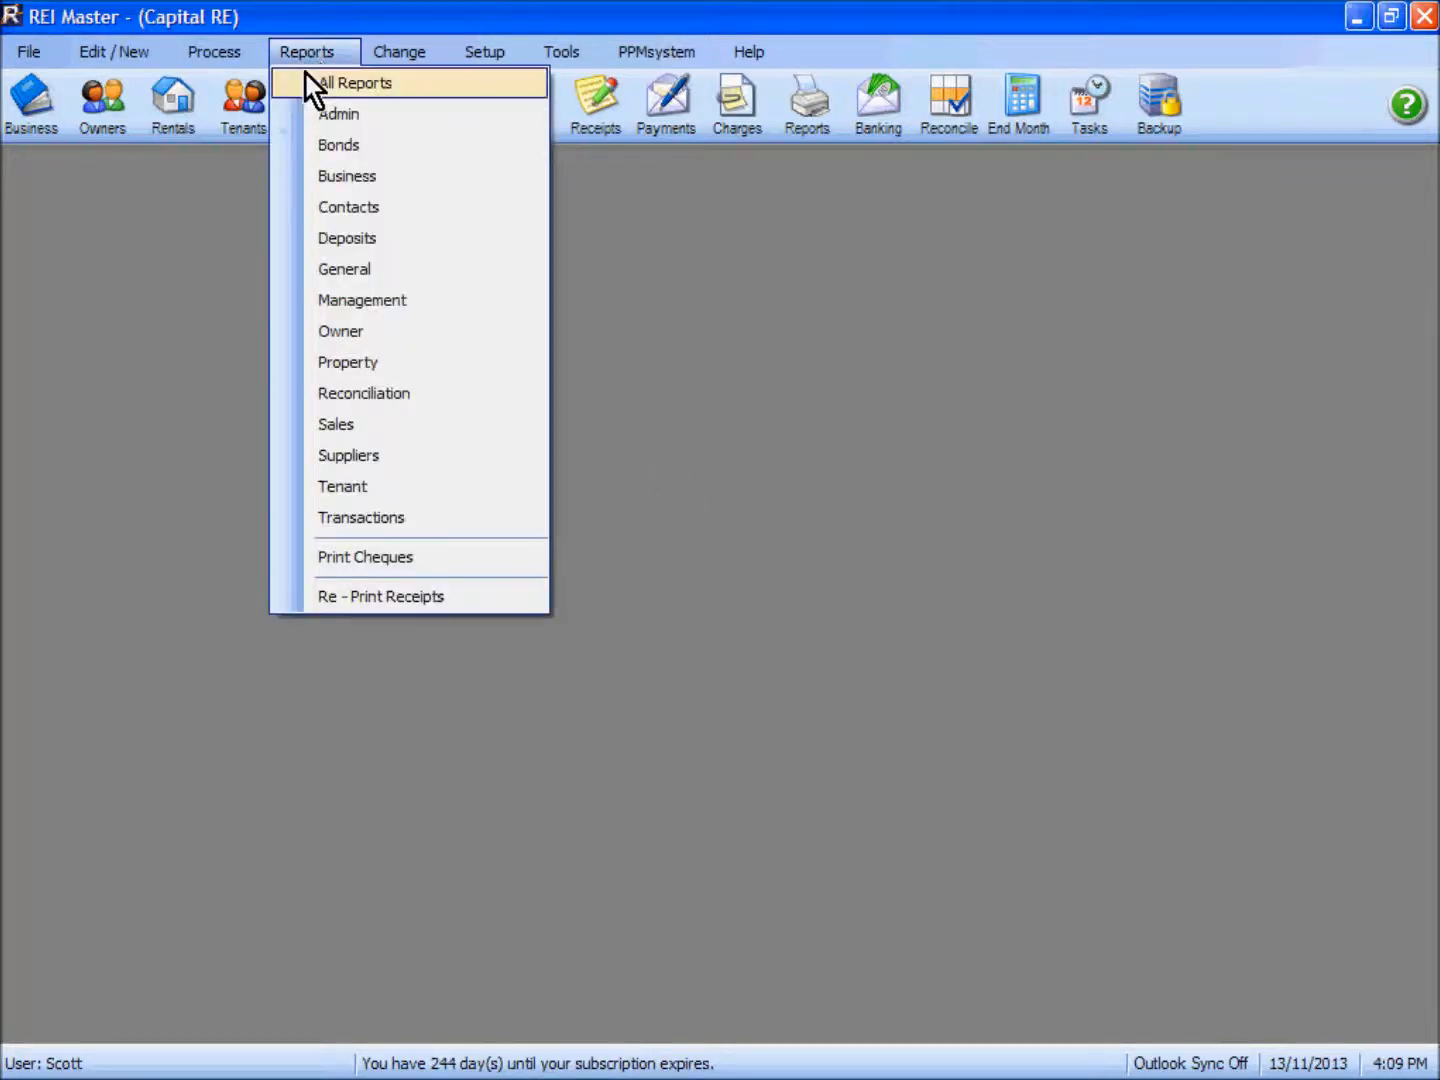
{"action": "left_click", "coordinate": [375, 301]}
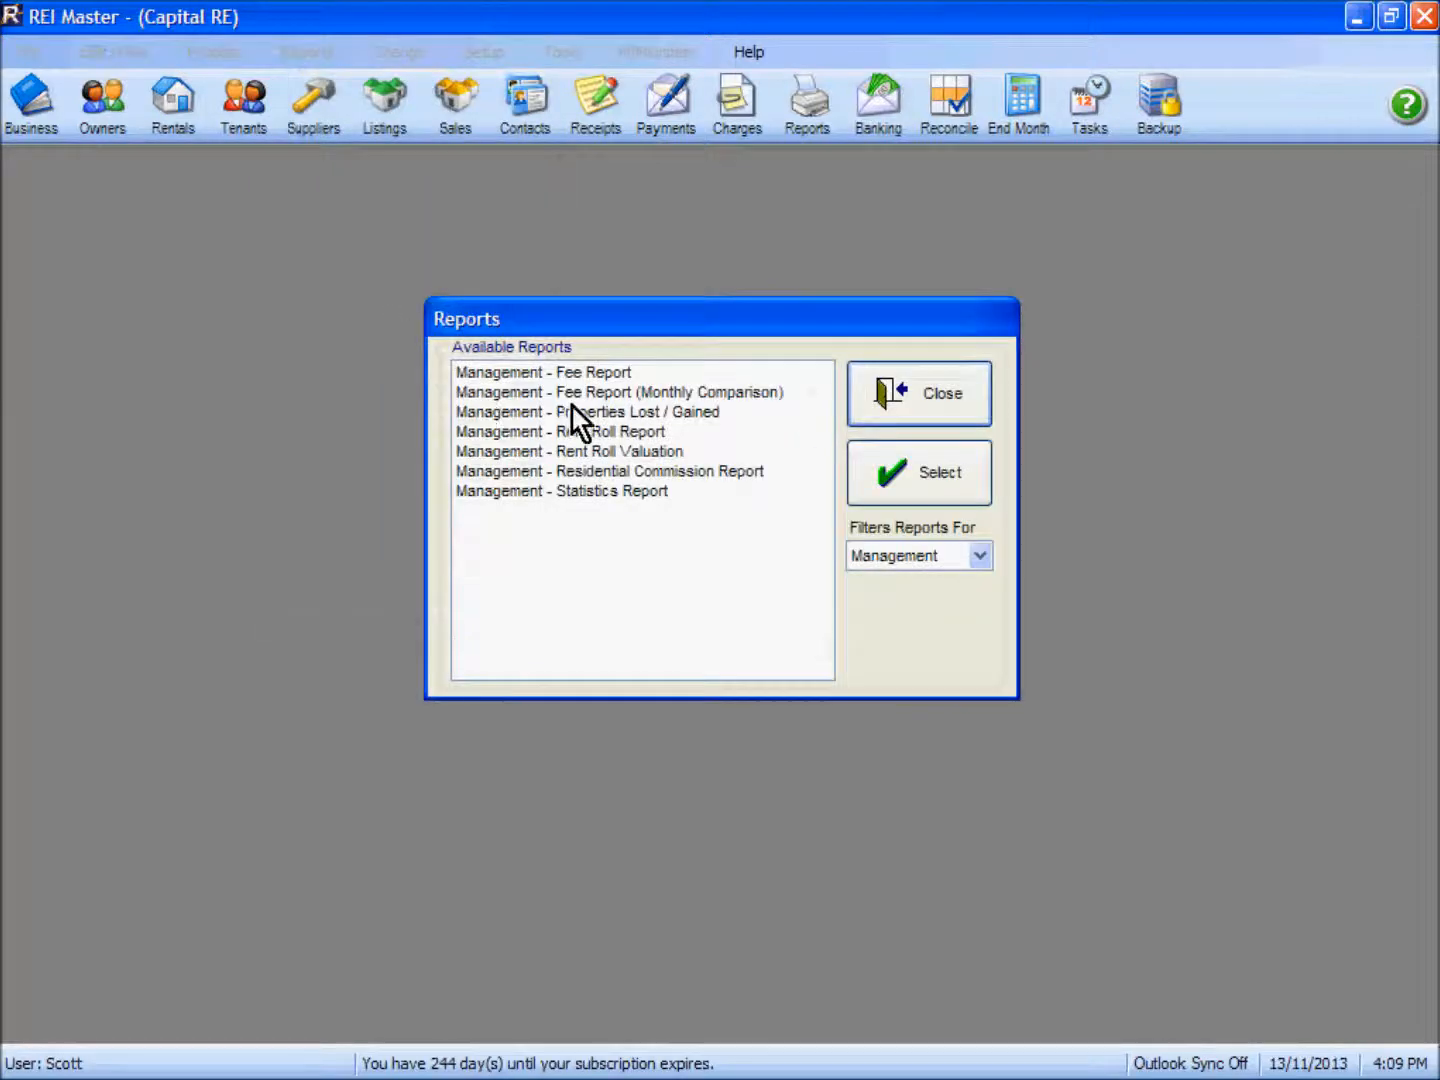
{"action": "left_click", "coordinate": [610, 394]}
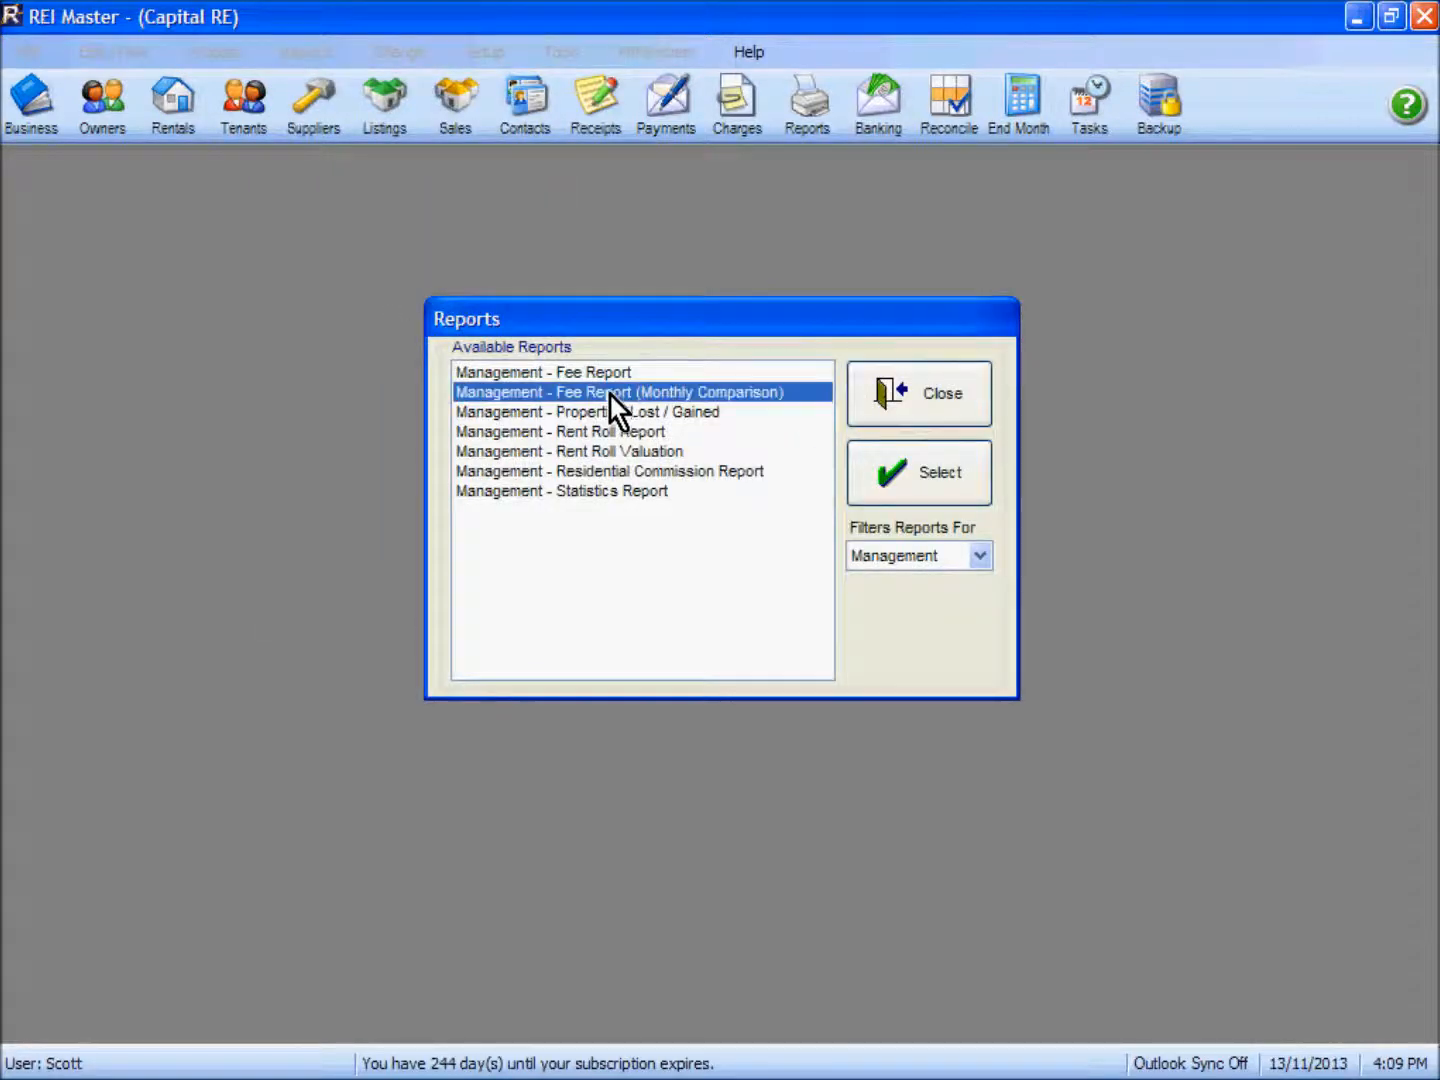
{"action": "left_click", "coordinate": [897, 473]}
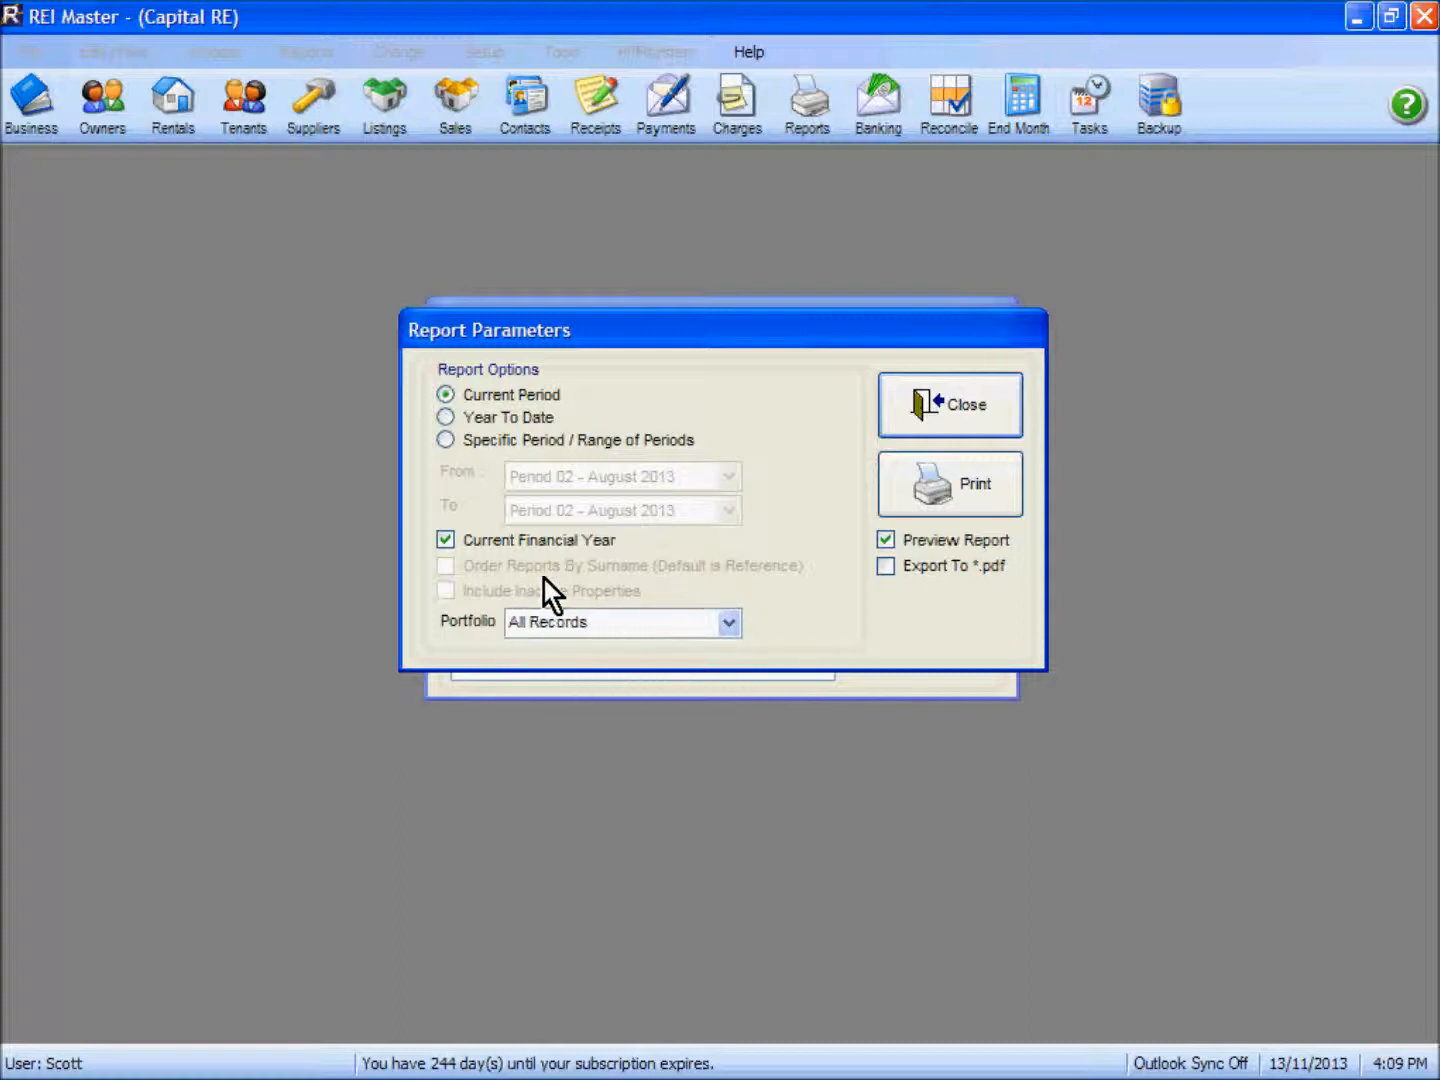
{"action": "left_click", "coordinate": [727, 623]}
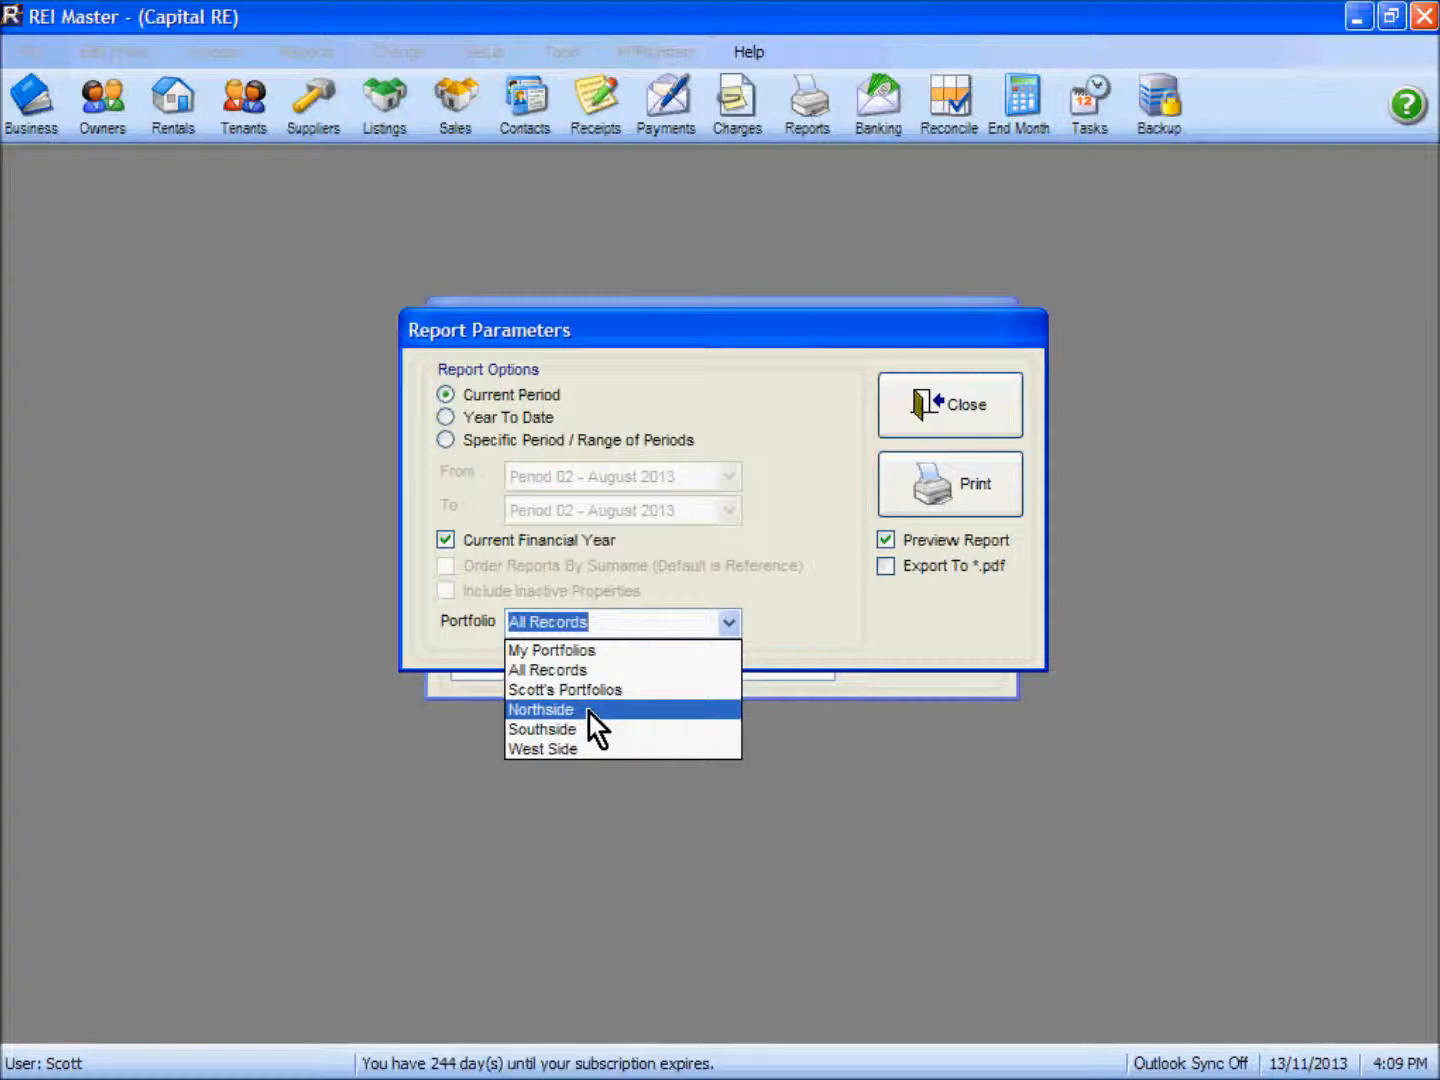
{"action": "left_click", "coordinate": [947, 414]}
{"action": "left_click", "coordinate": [941, 409]}
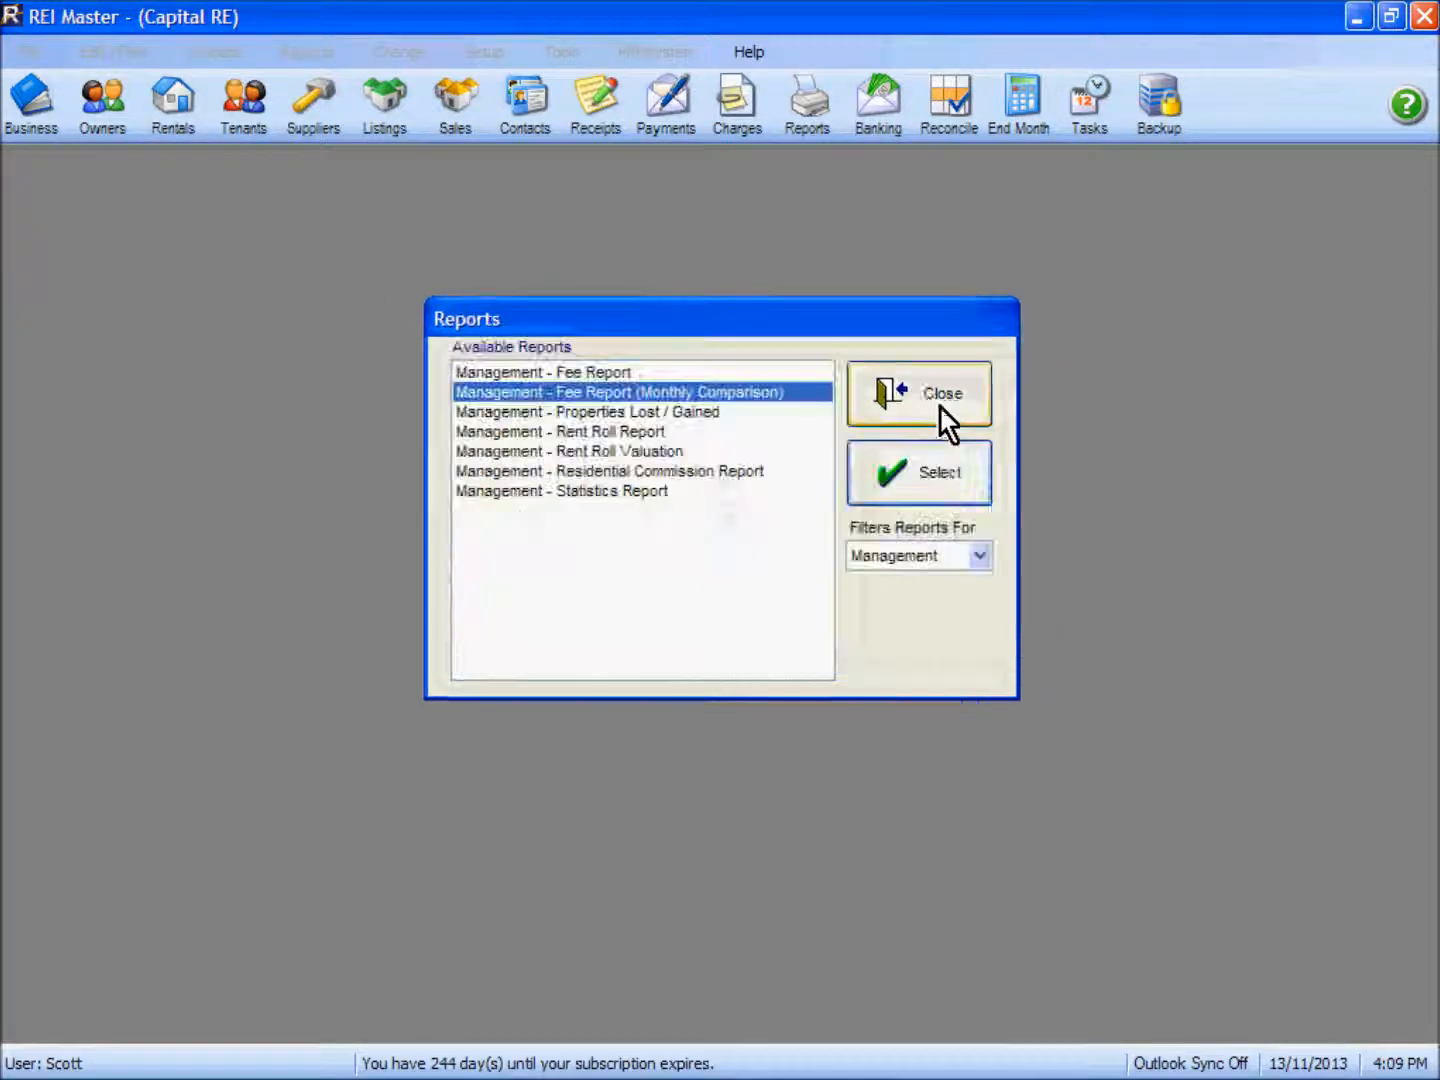
{"action": "left_click", "coordinate": [922, 396]}
Try to open the Business - Income By Portfolio (Summary) report, and close the report selection.
{"action": "left_click", "coordinate": [308, 52]}
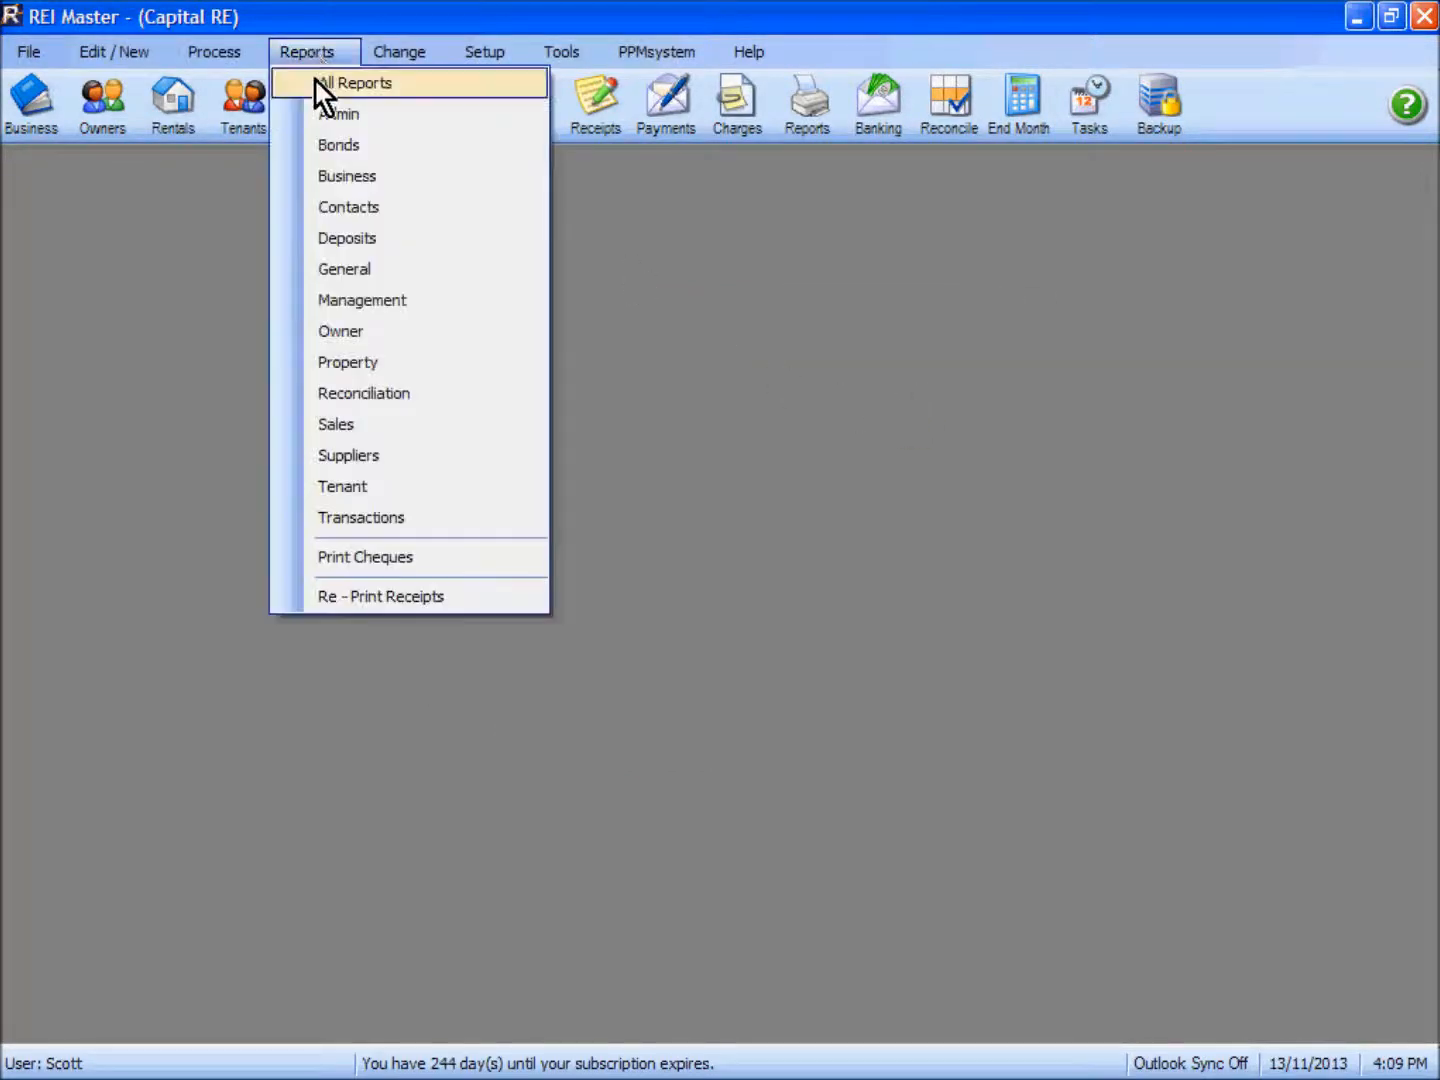
{"action": "left_click", "coordinate": [362, 178]}
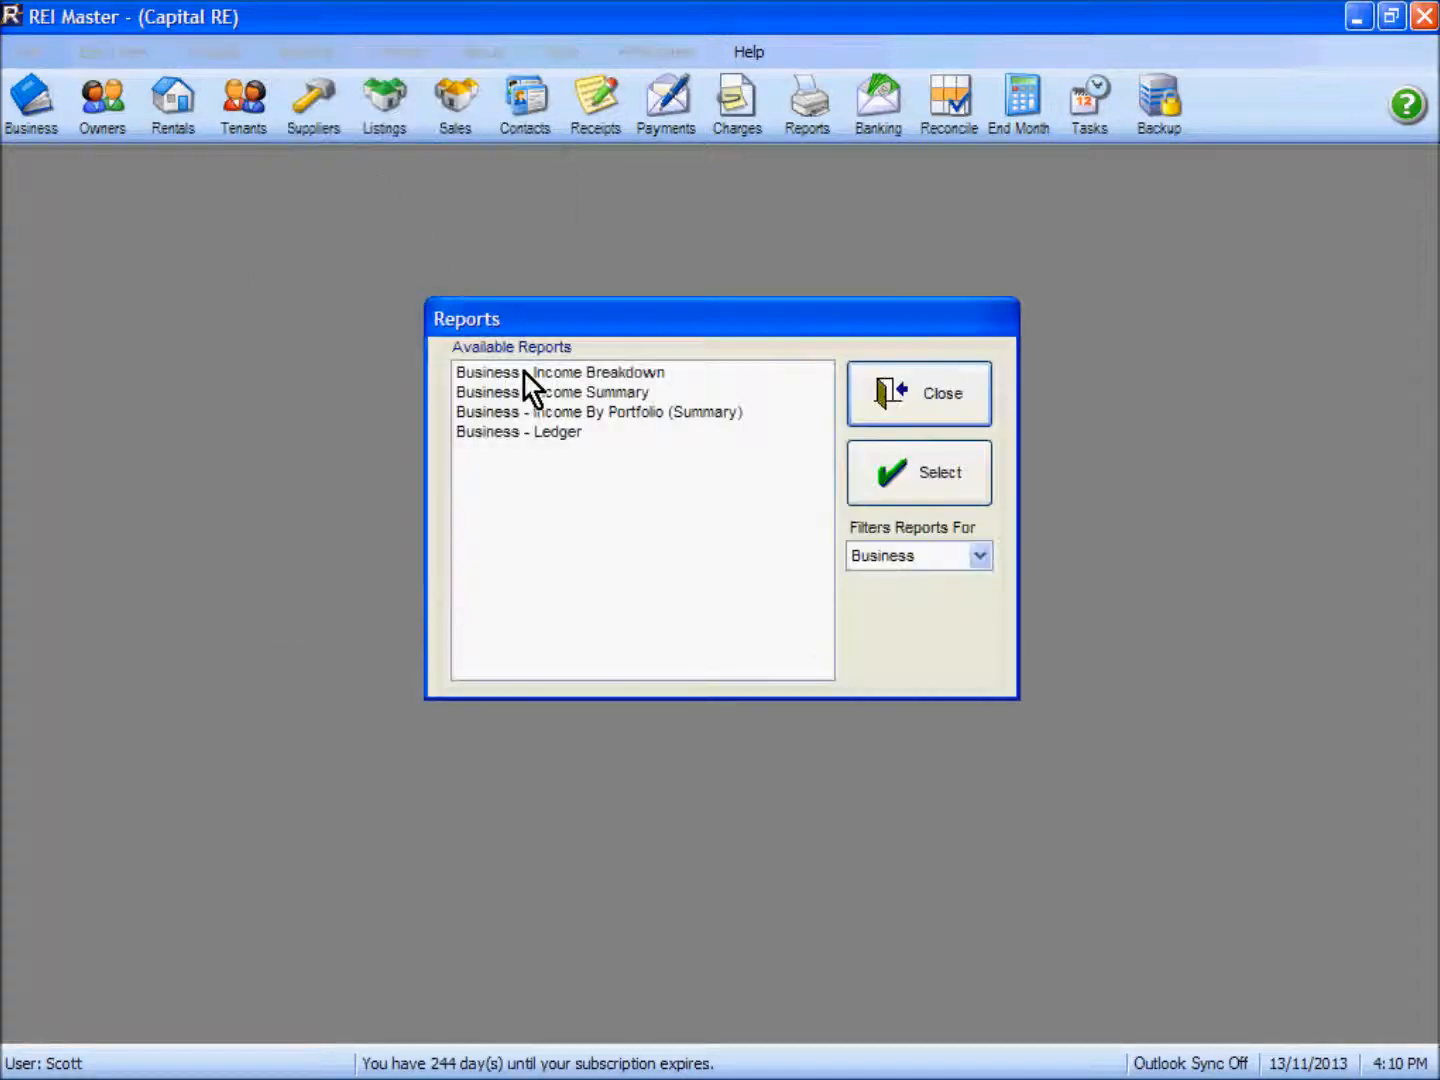
{"action": "left_click", "coordinate": [619, 413]}
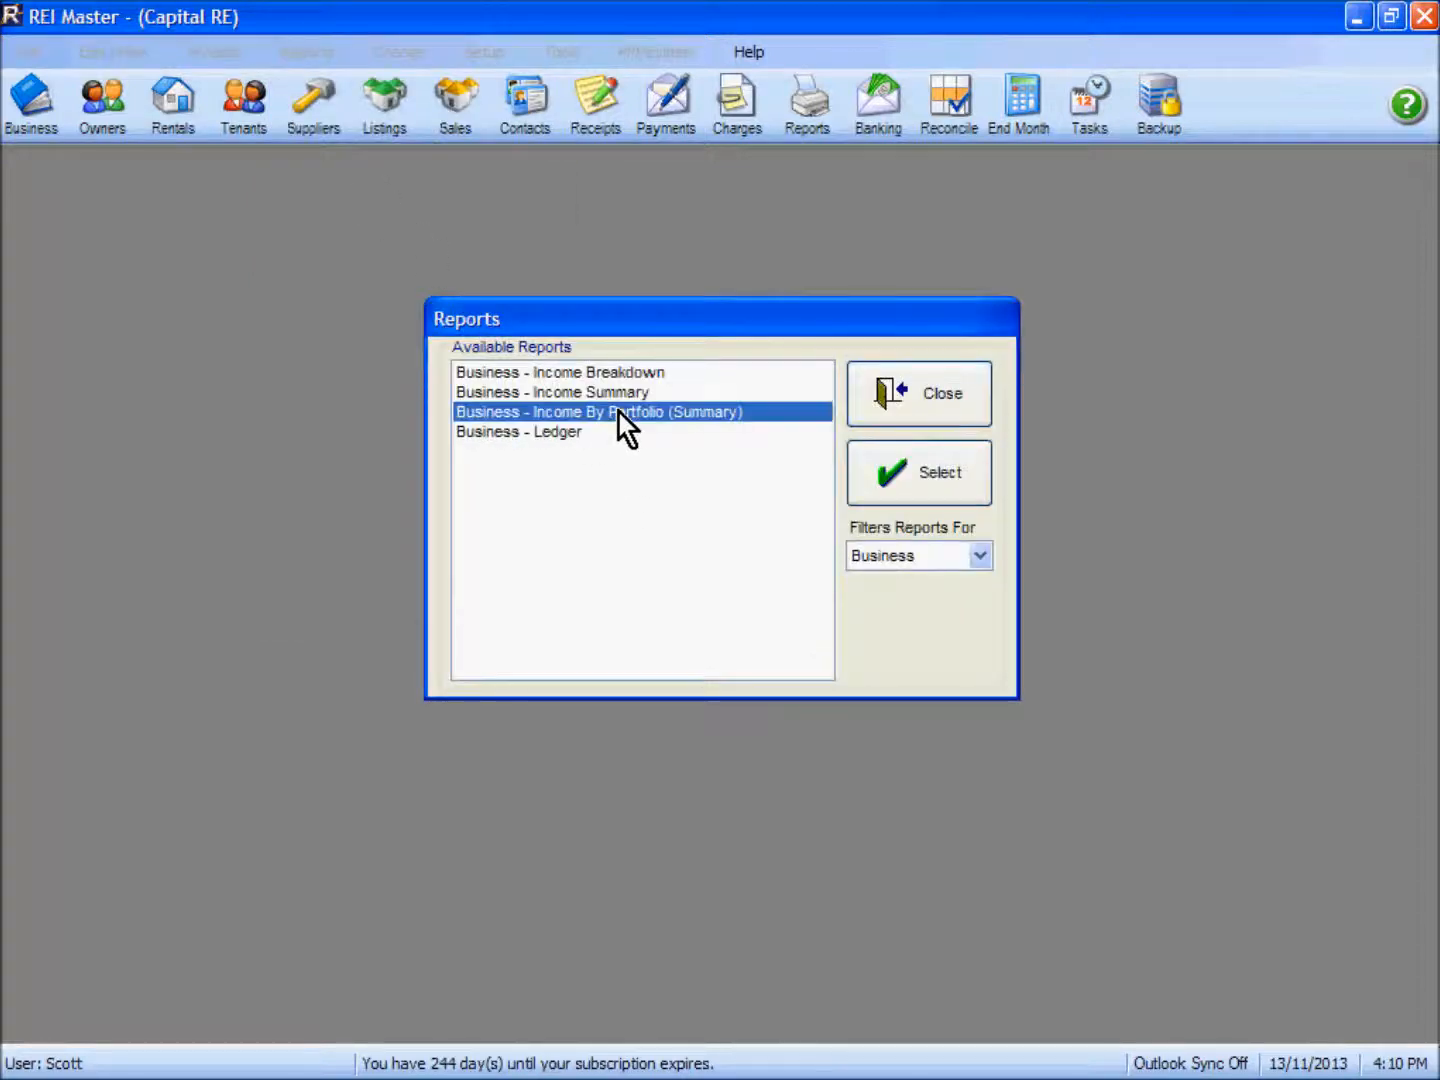
{"action": "left_click", "coordinate": [919, 479]}
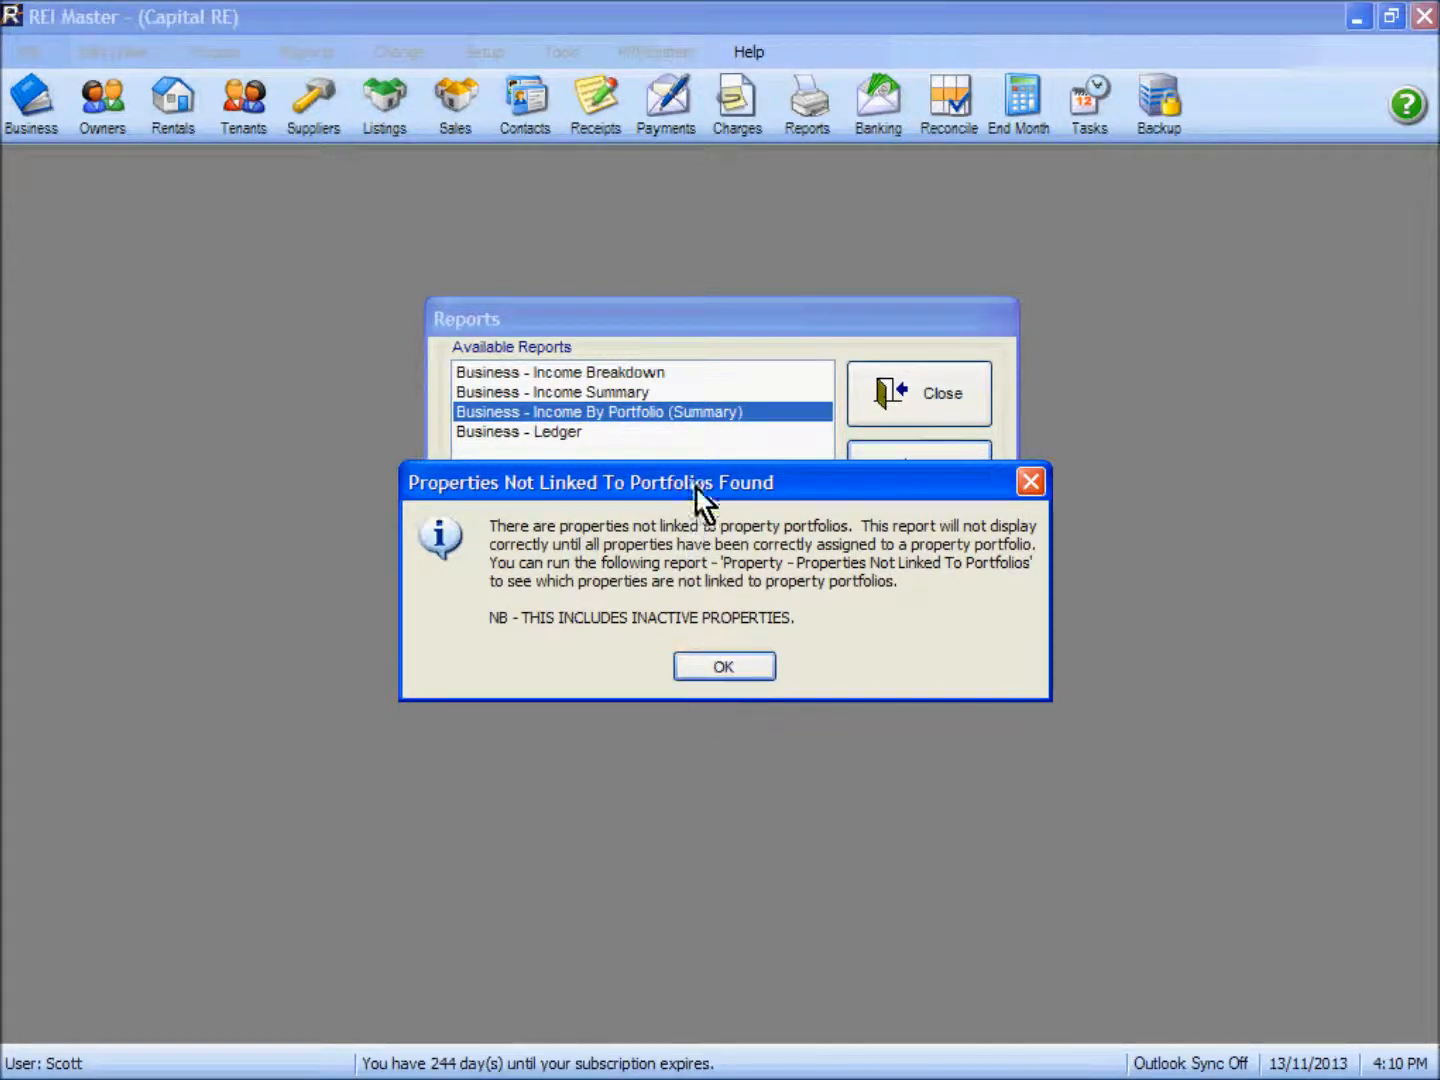
{"action": "left_click", "coordinate": [722, 668]}
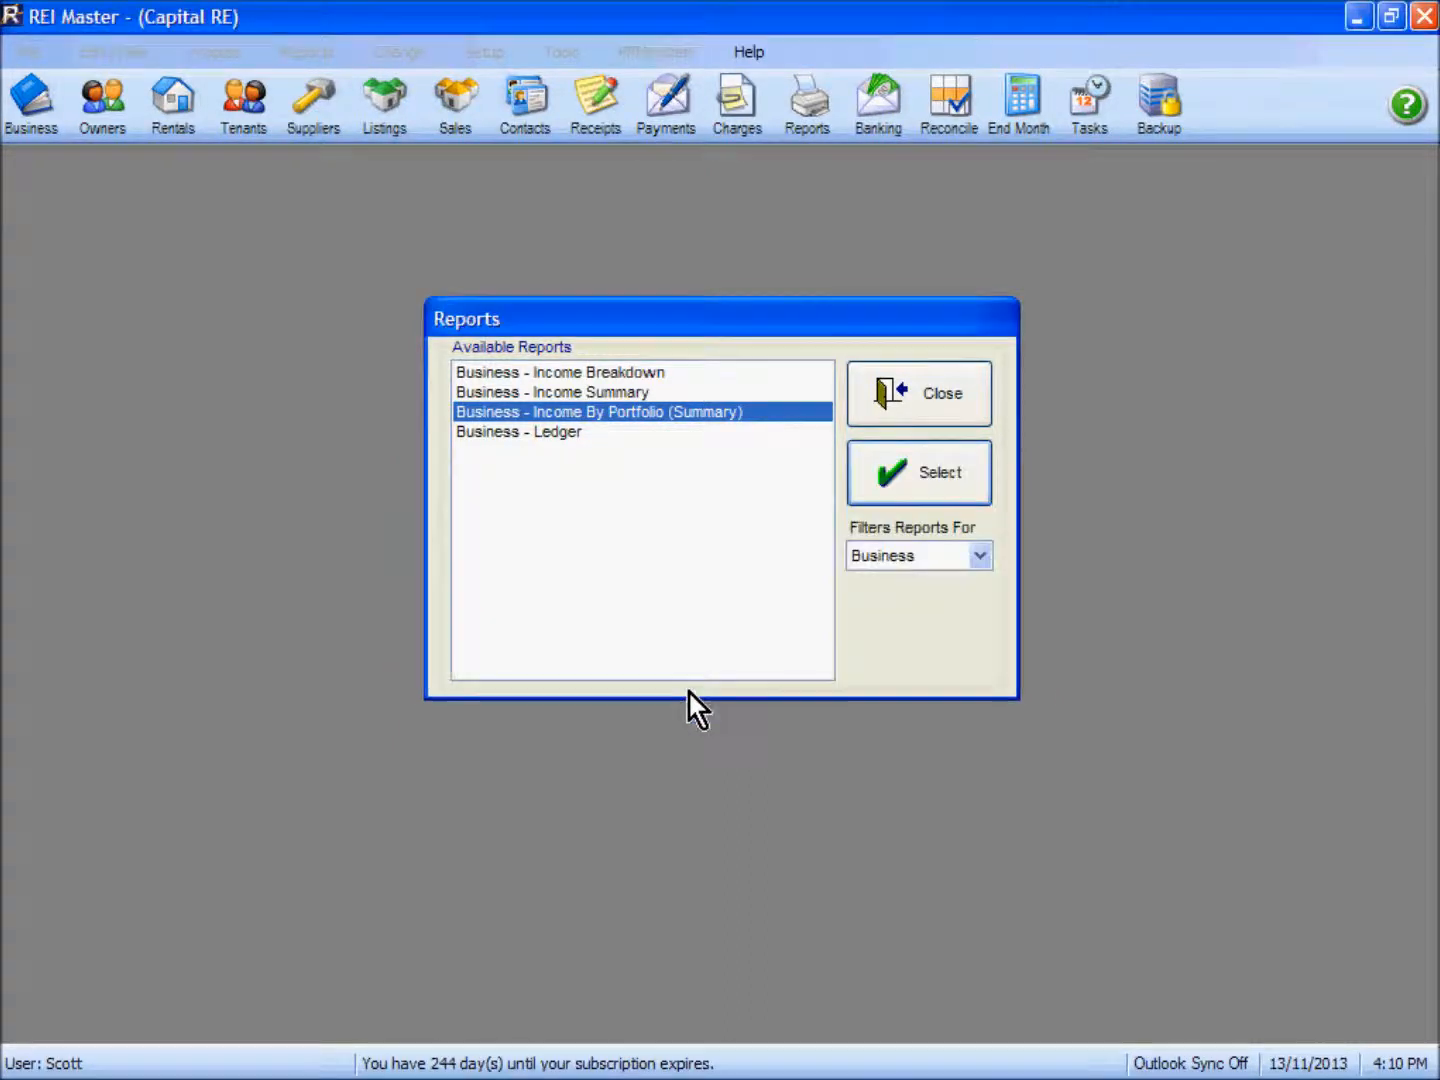
{"action": "left_click", "coordinate": [915, 397]}
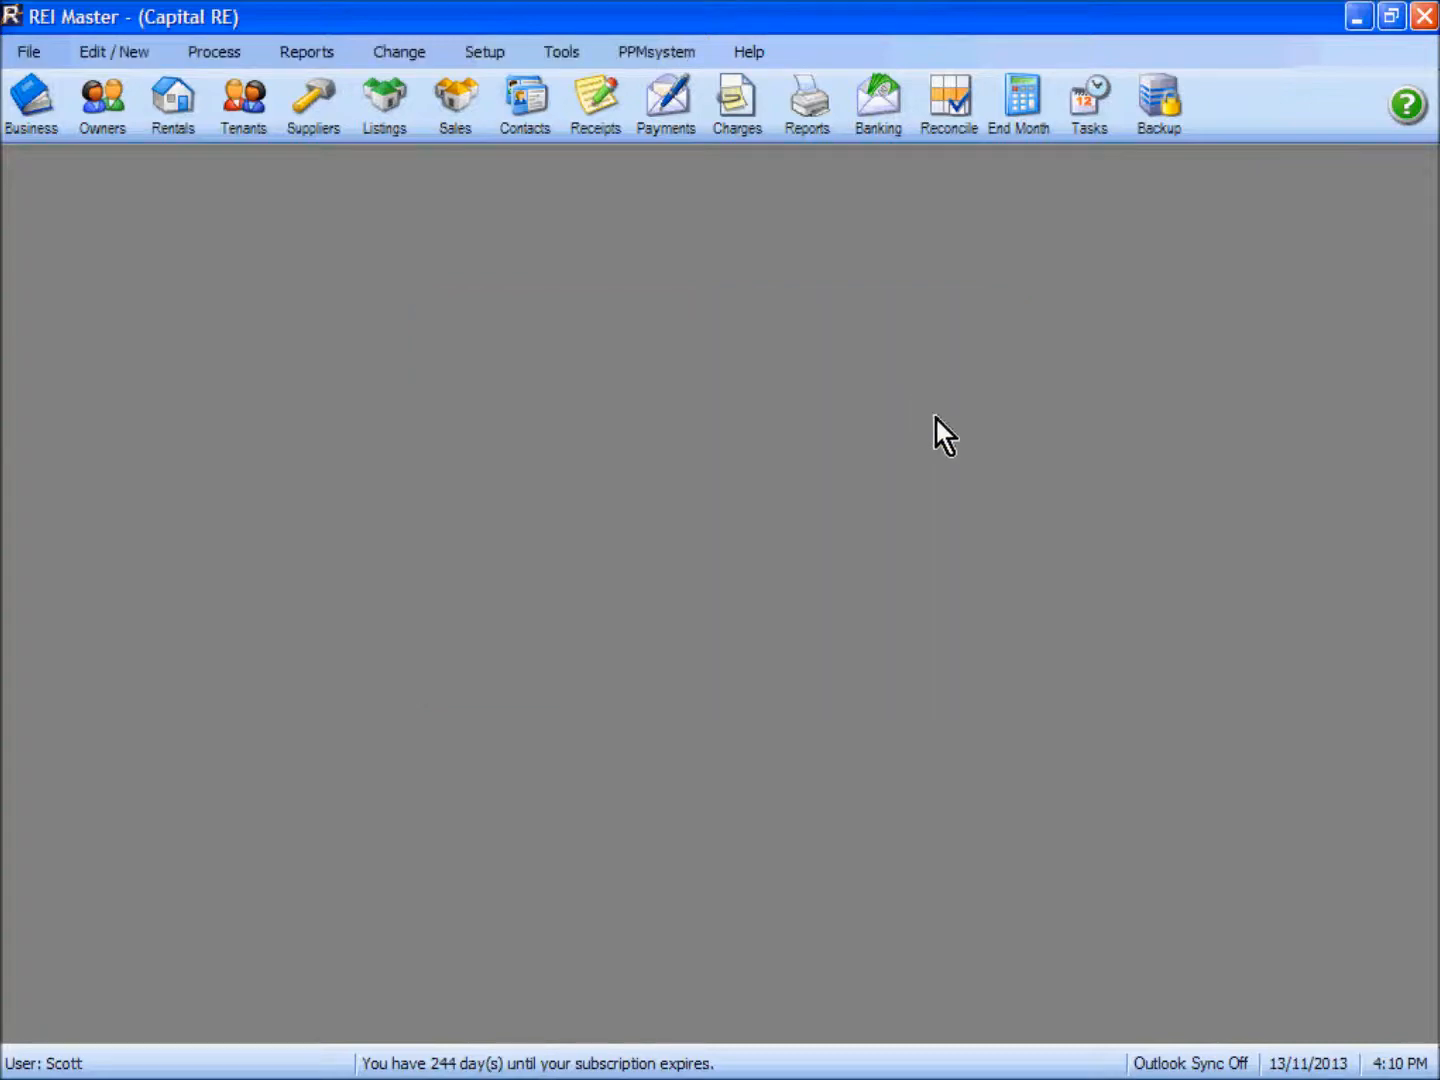
Check the portfolio assignments in the rental property list and change its record display filter.
{"action": "left_click", "coordinate": [173, 116]}
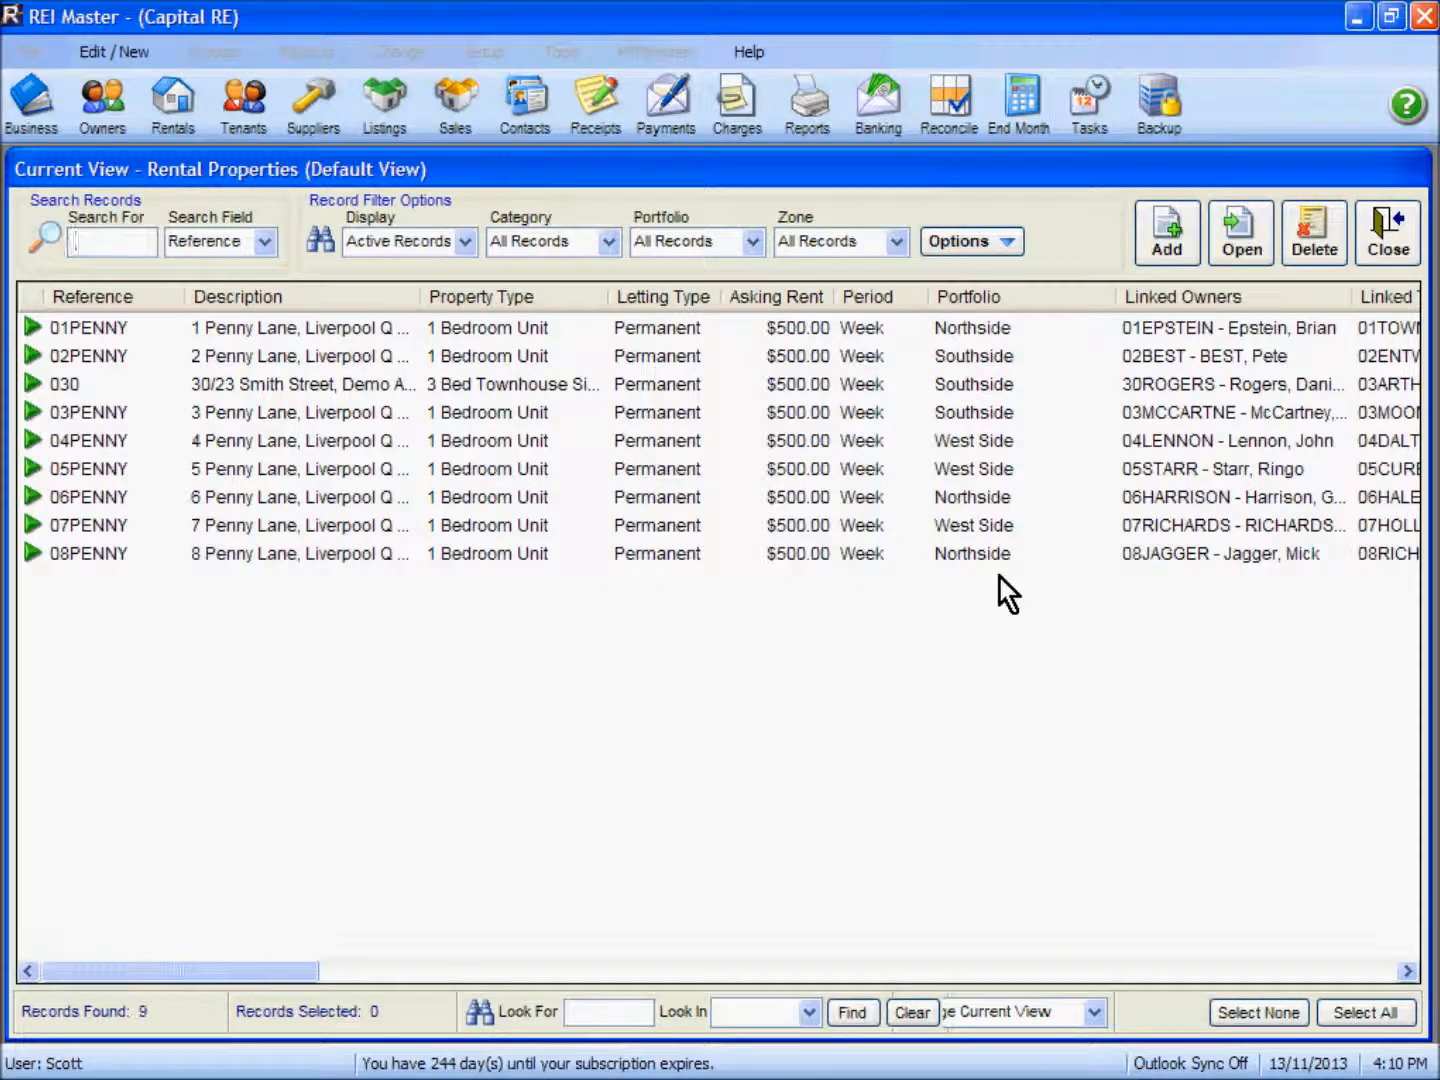
{"action": "left_click", "coordinate": [465, 241]}
{"action": "left_click", "coordinate": [419, 292]}
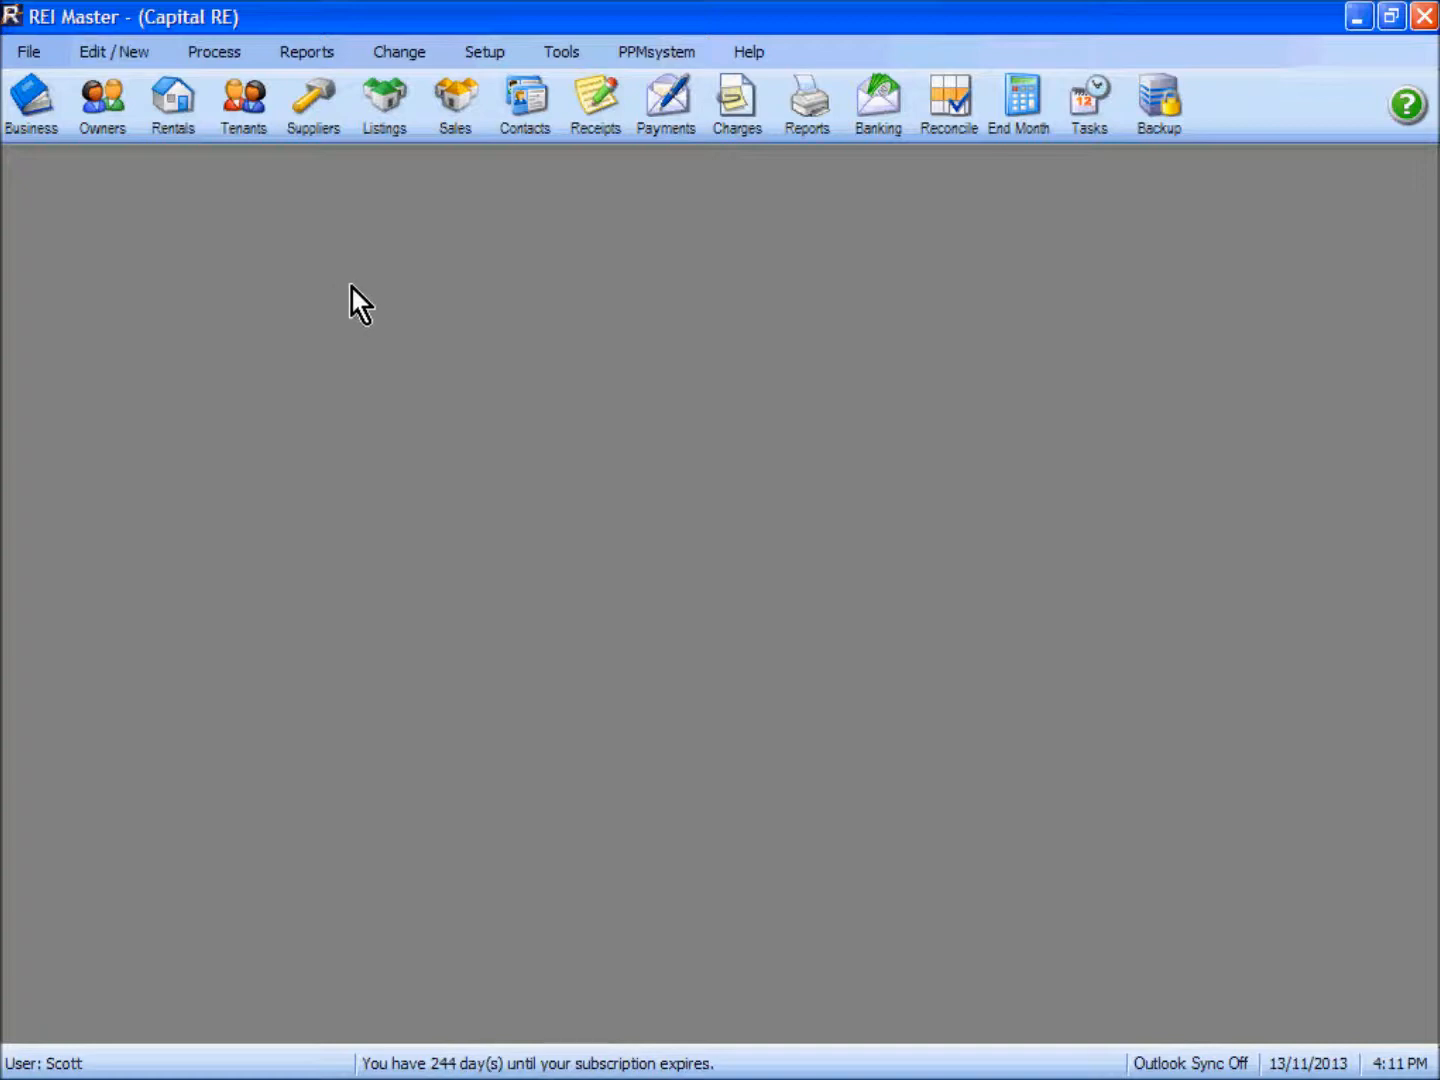
Preview the Business - Income By Portfolio (Summary) report for the year to date, and close the report windows.
{"action": "left_click", "coordinate": [297, 57]}
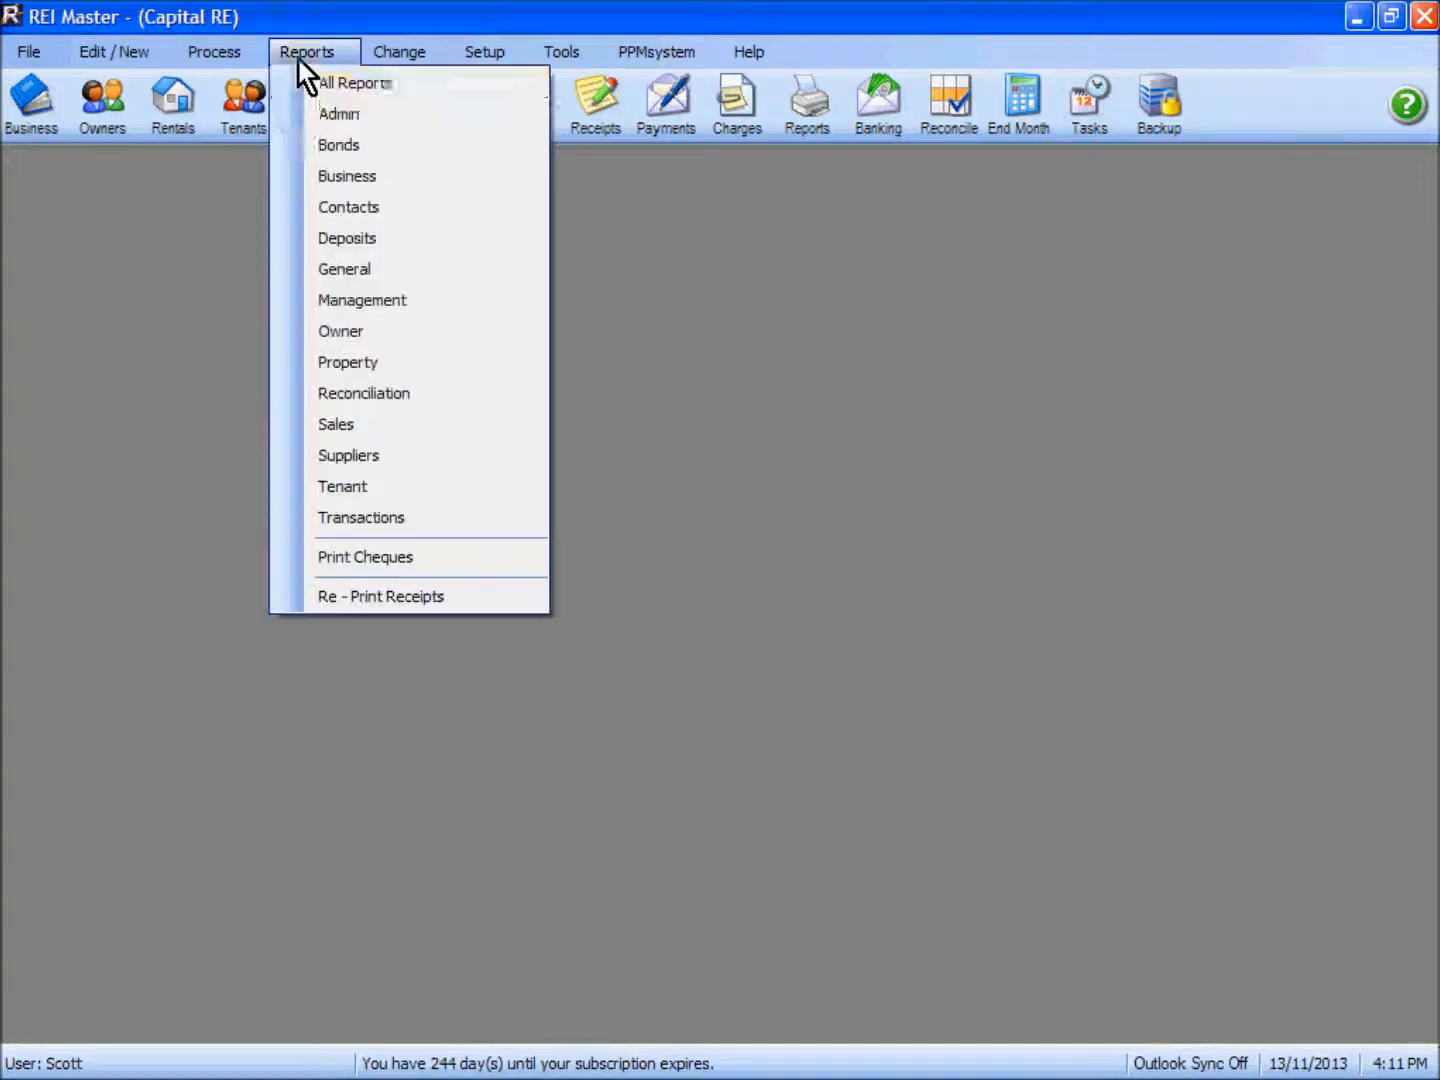
{"action": "left_click", "coordinate": [347, 176]}
{"action": "left_click", "coordinate": [645, 413]}
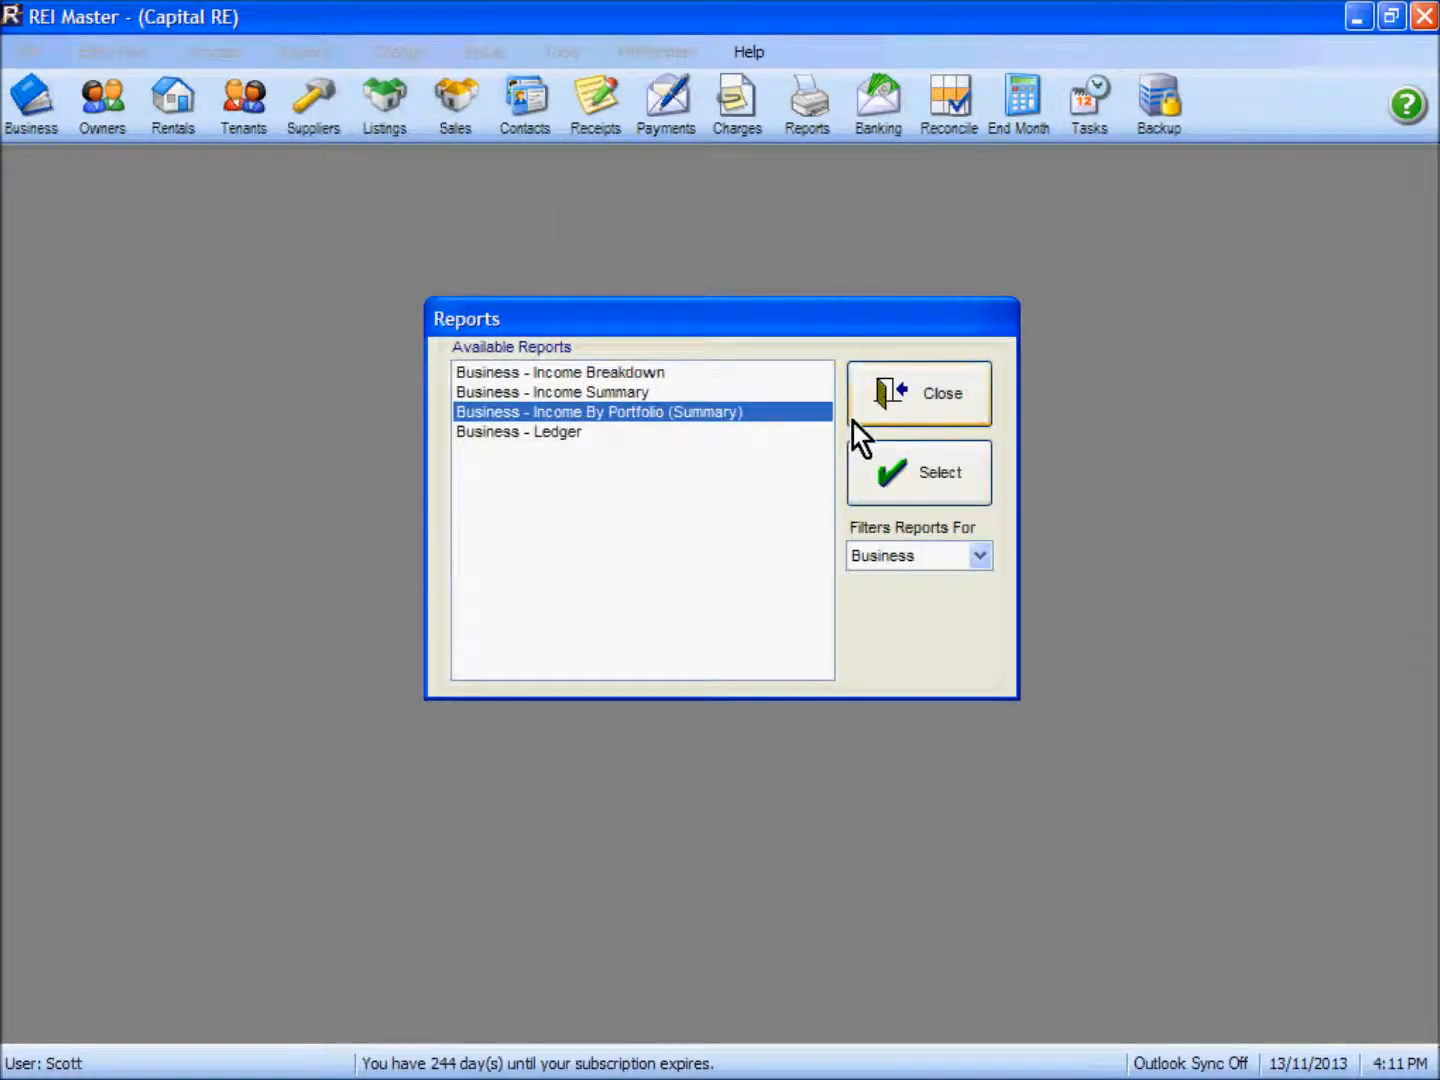
{"action": "left_click", "coordinate": [918, 480]}
{"action": "left_click", "coordinate": [510, 420]}
{"action": "left_click", "coordinate": [931, 496]}
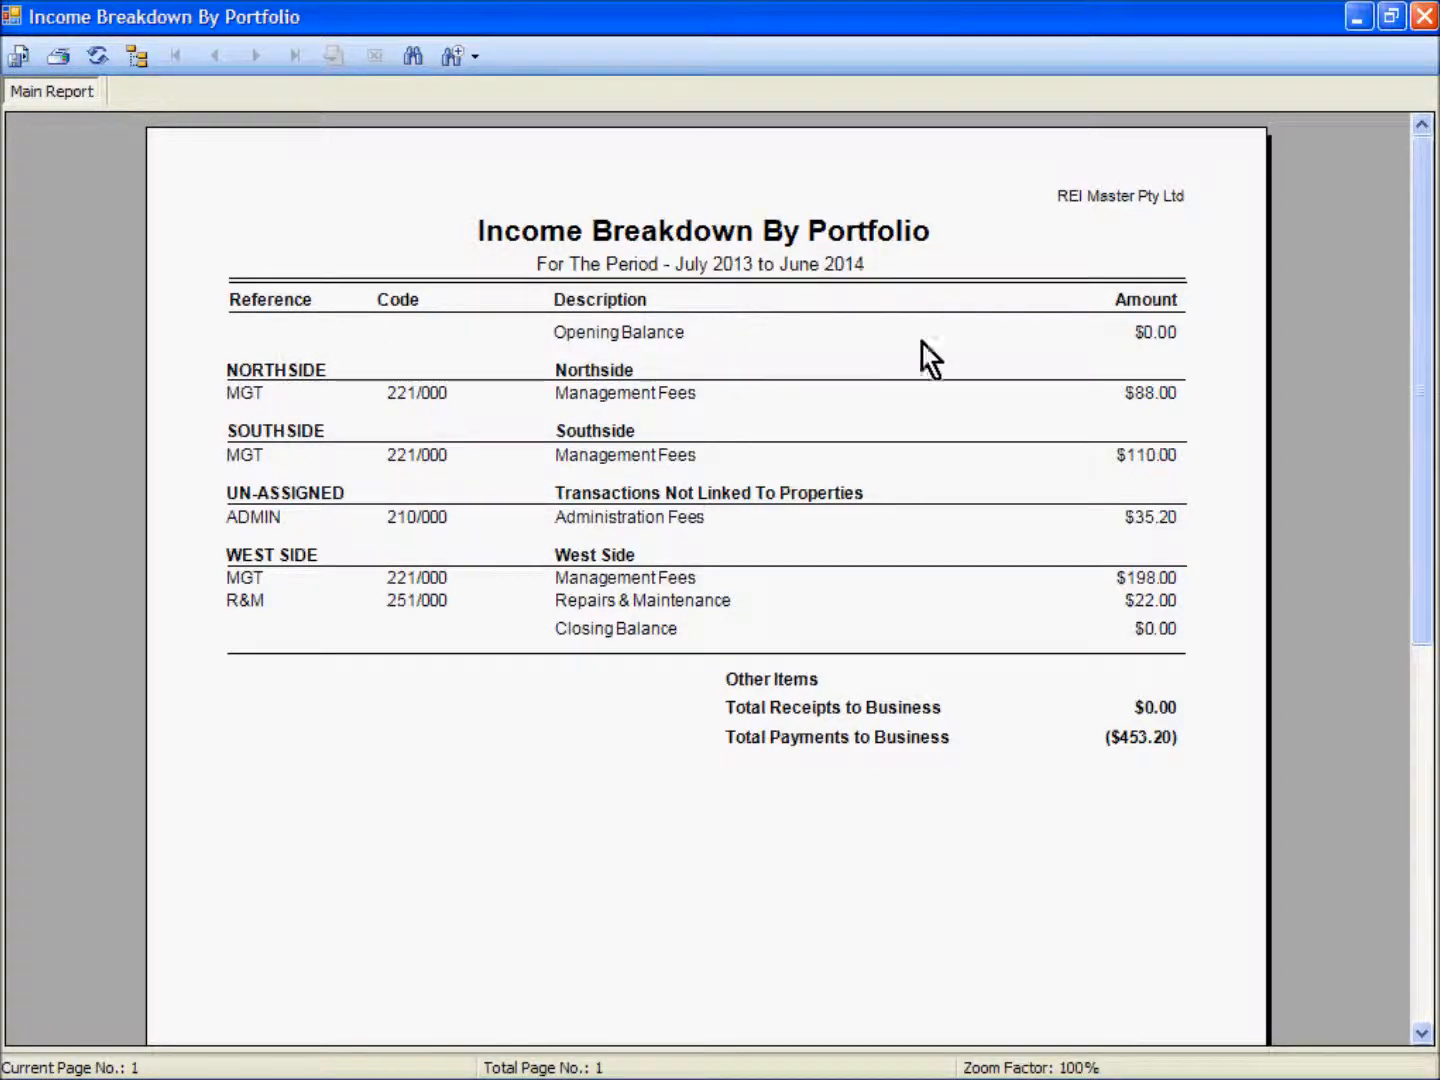
{"action": "left_click", "coordinate": [1423, 16]}
{"action": "left_click", "coordinate": [963, 403]}
{"action": "left_click", "coordinate": [963, 403]}
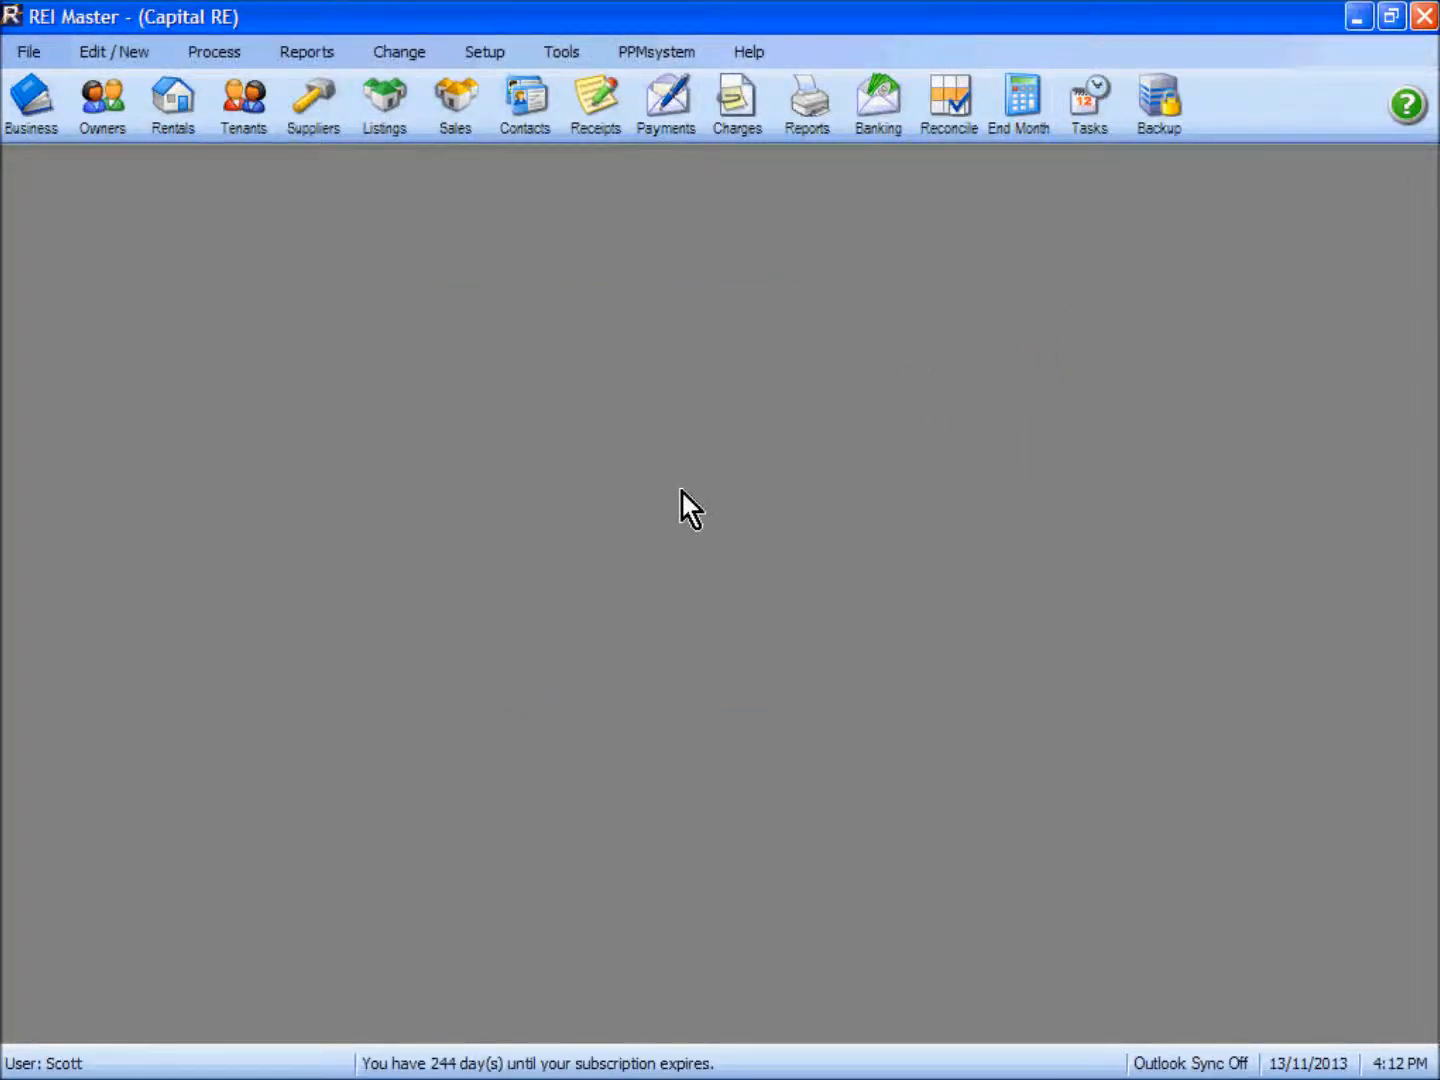